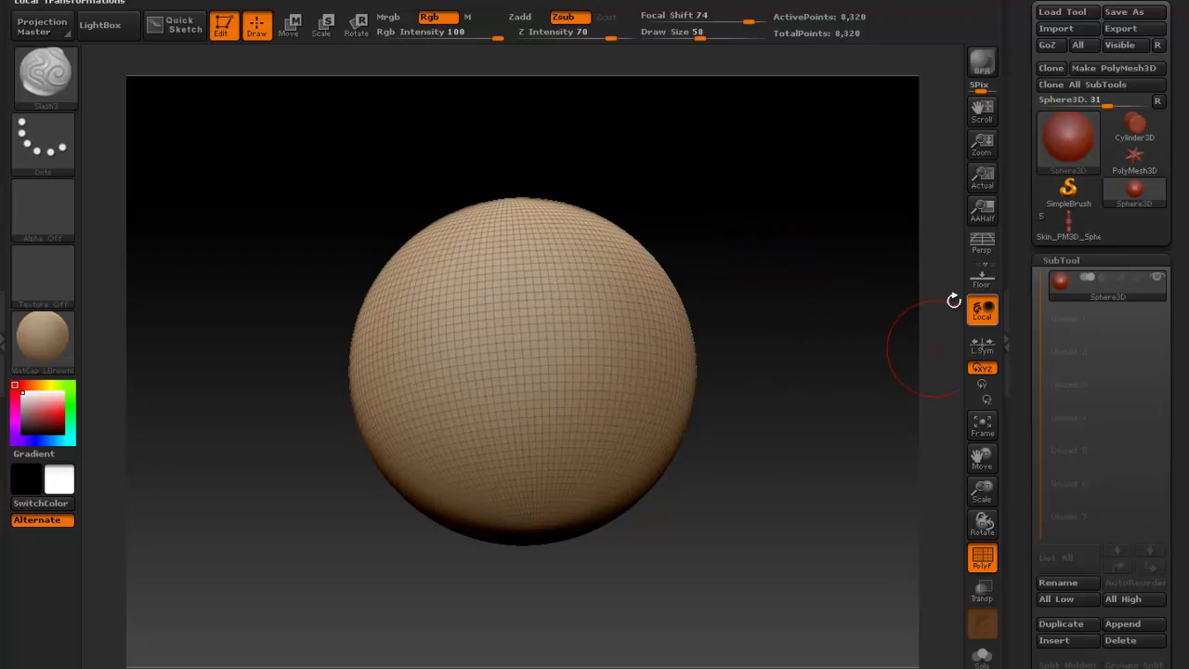
Convert the sphere primitive into an editable PolyMesh3D
{"action": "left_click_drag", "start_coordinate": [794, 322], "coordinate": [799, 406]}
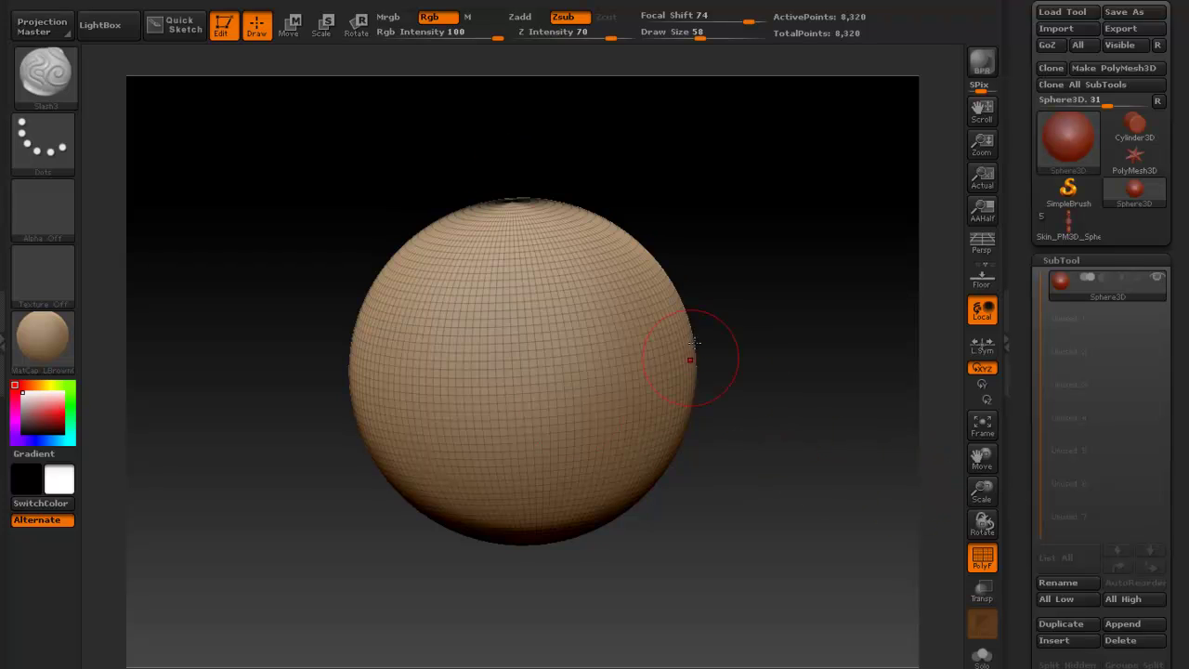
{"action": "left_click_drag", "start_coordinate": [1019, 404], "coordinate": [1019, 304]}
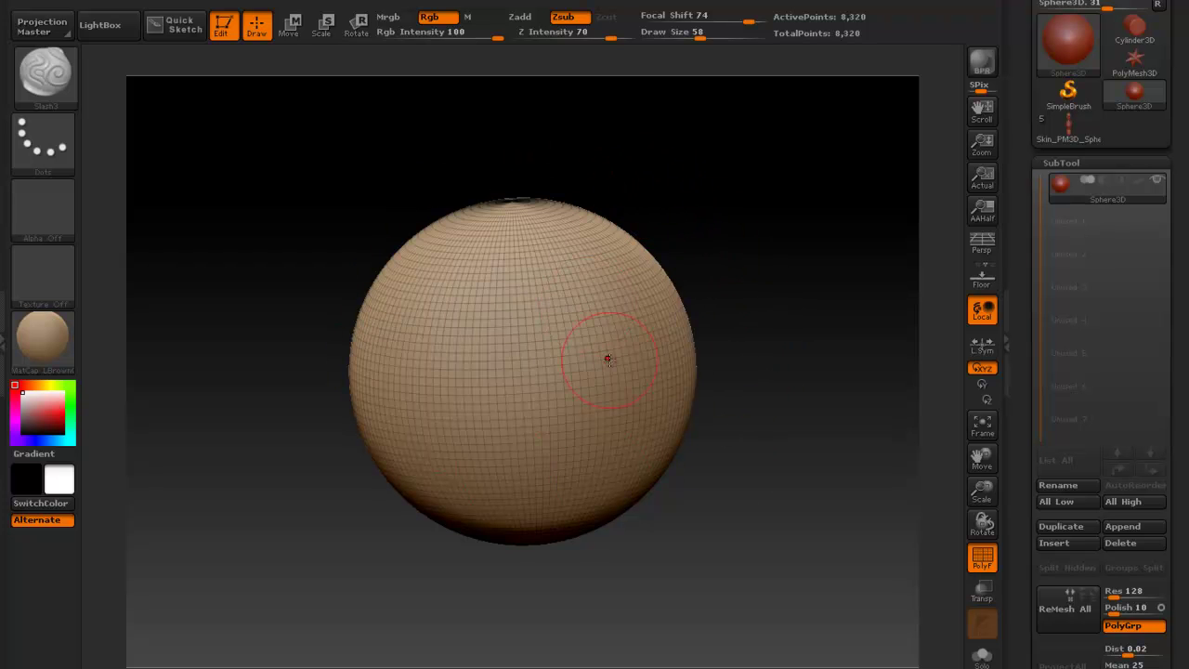
{"action": "left_click_drag", "start_coordinate": [836, 381], "coordinate": [814, 406]}
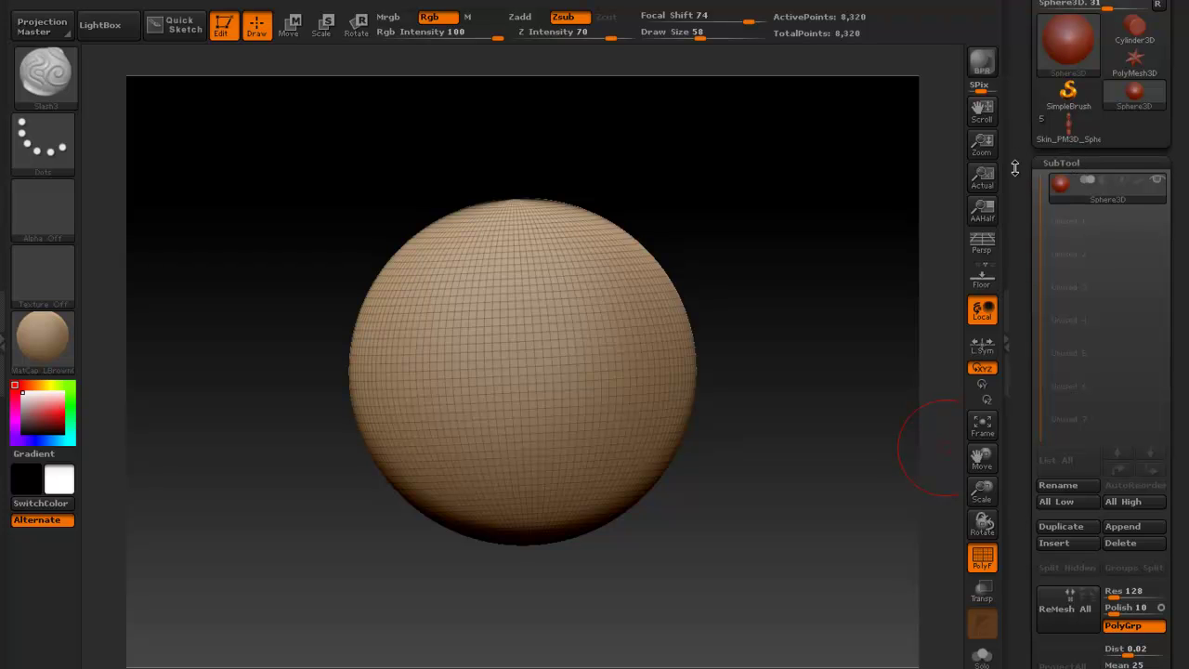
{"action": "left_click_drag", "start_coordinate": [1015, 167], "coordinate": [1015, 264]}
{"action": "left_click", "coordinate": [1115, 66]}
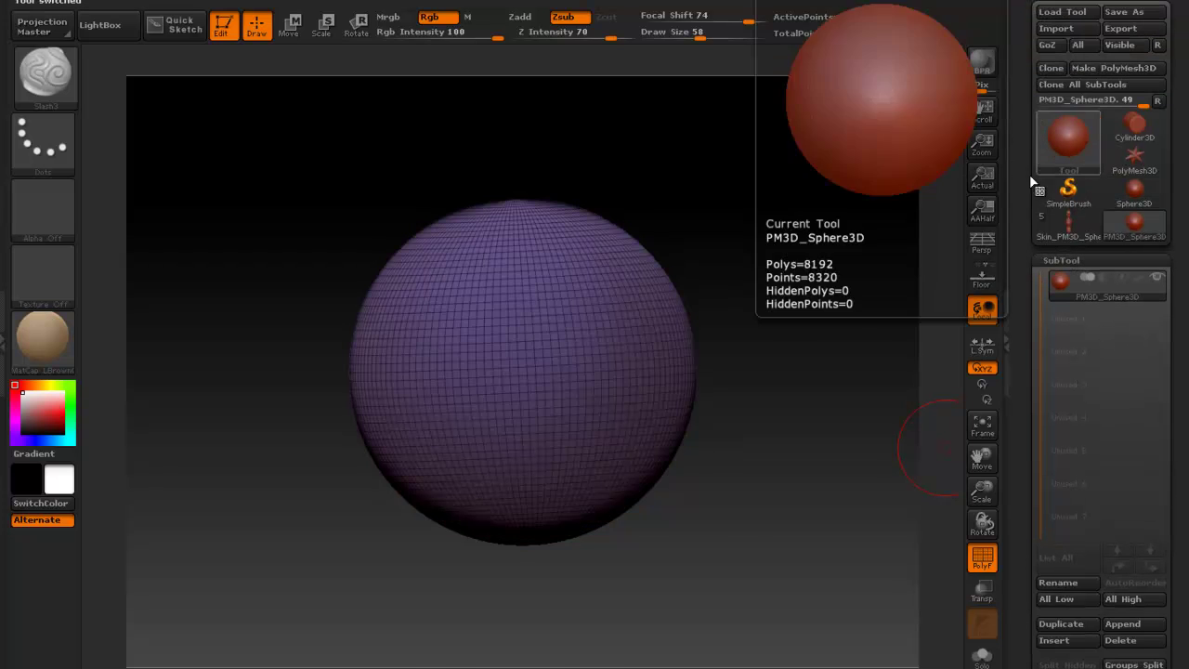
Turn on DynaMesh for the polymesh sphere at resolution 128
{"action": "left_click_drag", "start_coordinate": [805, 380], "coordinate": [932, 529]}
{"action": "left_click_drag", "start_coordinate": [1016, 564], "coordinate": [1015, 464]}
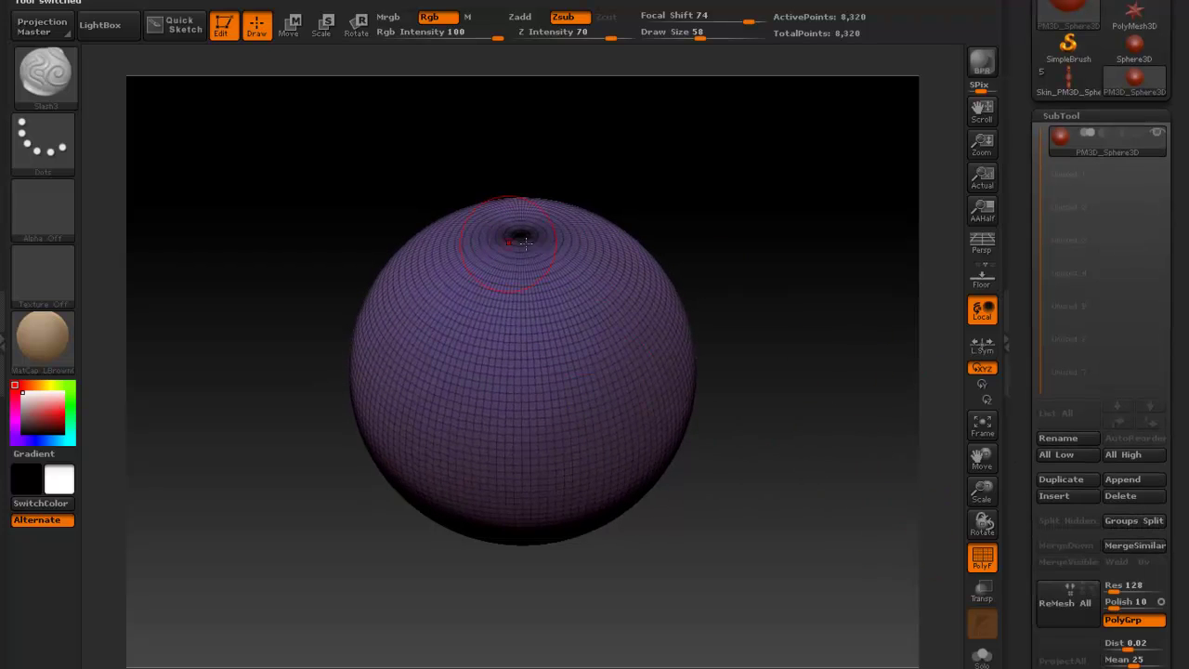
{"action": "left_click_drag", "start_coordinate": [757, 278], "coordinate": [770, 322]}
{"action": "left_click_drag", "start_coordinate": [1013, 584], "coordinate": [1050, 429]}
{"action": "left_click", "coordinate": [1073, 420]}
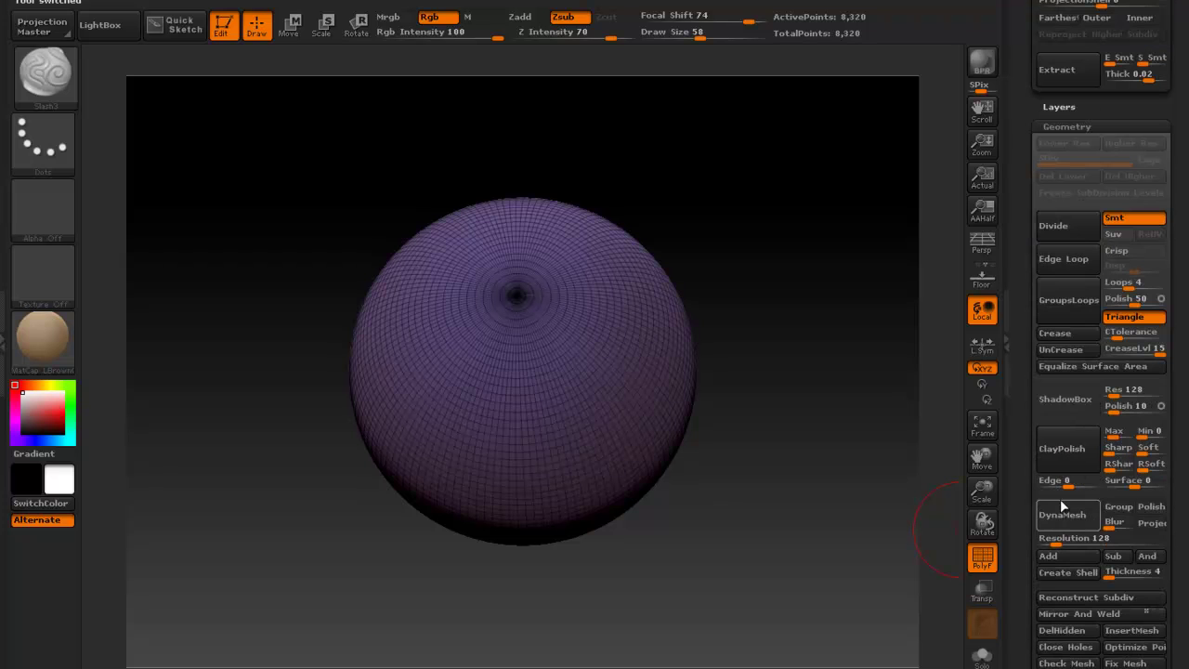
{"action": "left_click", "coordinate": [1047, 513]}
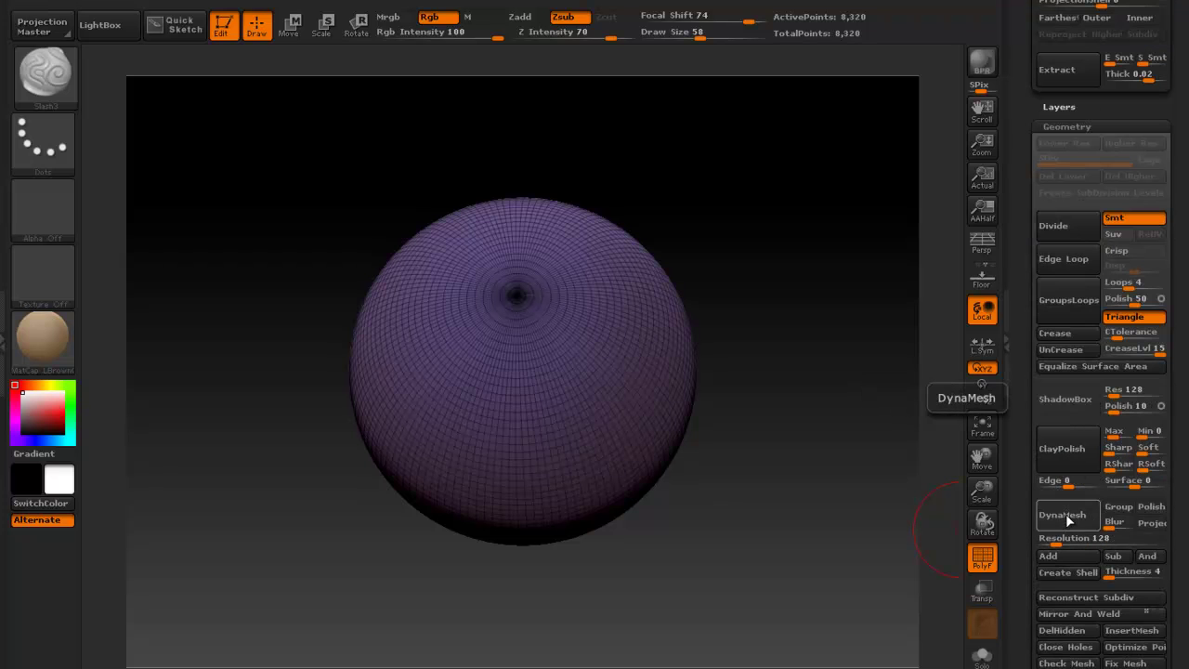
{"action": "left_click_drag", "start_coordinate": [810, 483], "coordinate": [761, 479]}
Push the sphere's sides inward into a narrow rounded block using the Move Topological brush at draw size 180
{"action": "key", "text": "s"}
{"action": "left_click_drag", "start_coordinate": [794, 430], "coordinate": [836, 430]}
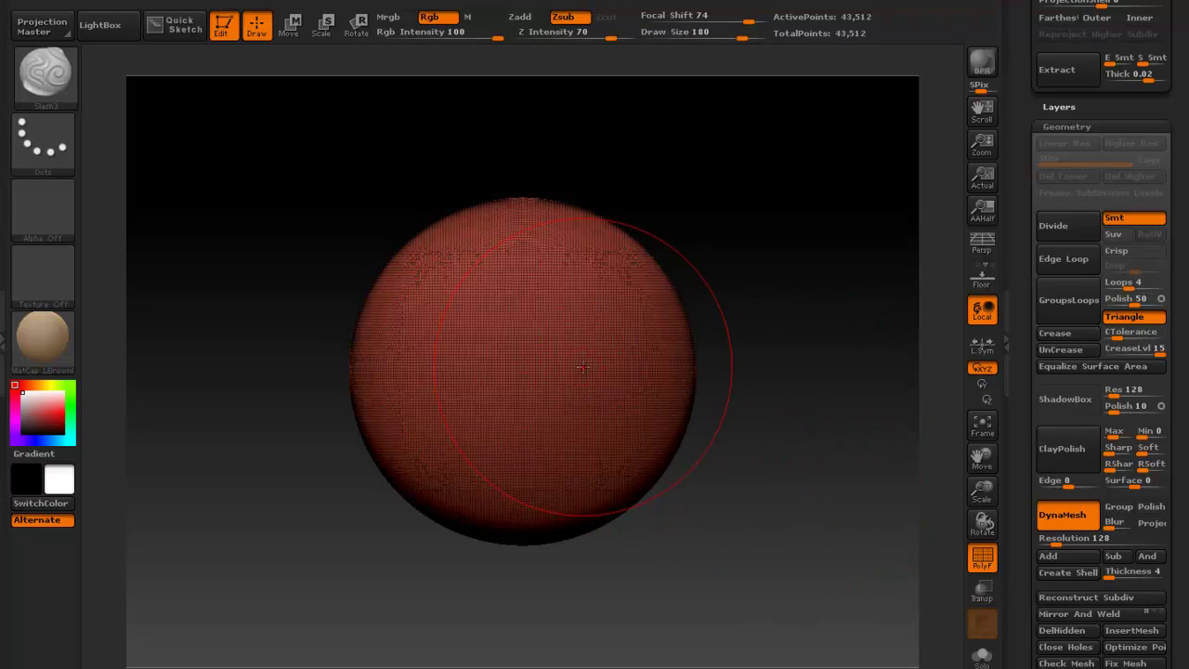
{"action": "left_click", "coordinate": [43, 74]}
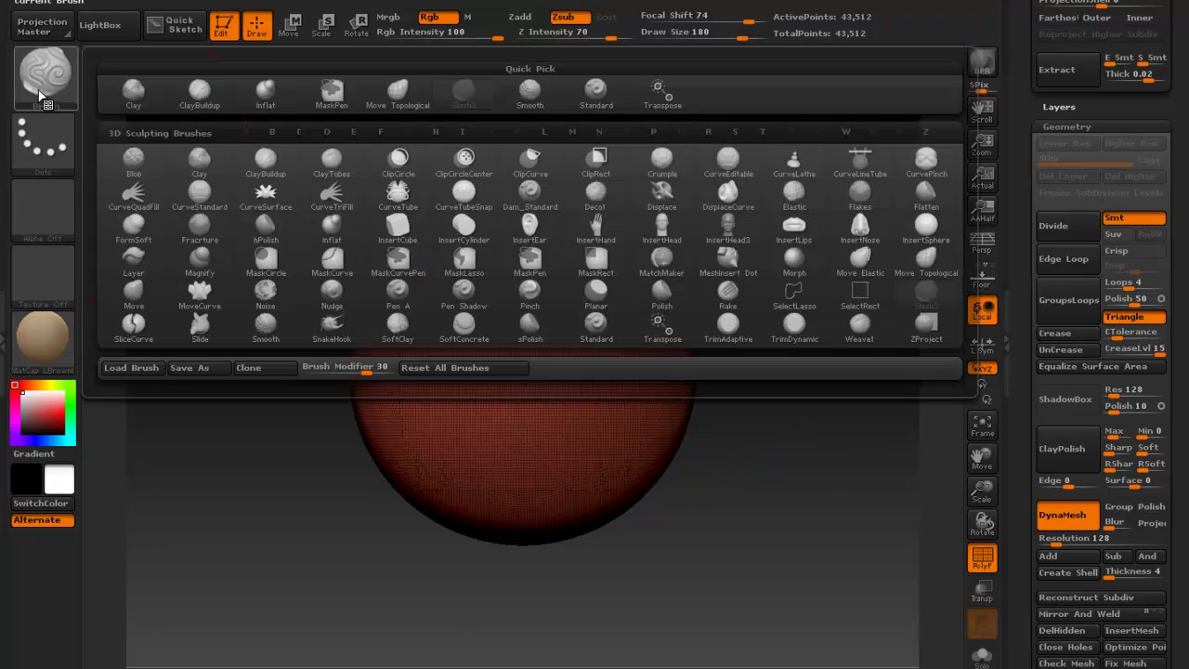
{"action": "left_click", "coordinate": [927, 260]}
{"action": "left_click_drag", "start_coordinate": [684, 367], "coordinate": [628, 370]}
{"action": "left_click_drag", "start_coordinate": [788, 426], "coordinate": [712, 420]}
{"action": "left_click_drag", "start_coordinate": [765, 458], "coordinate": [743, 388], "text": "alt"}
{"action": "left_click_drag", "start_coordinate": [644, 368], "coordinate": [584, 372]}
{"action": "left_click_drag", "start_coordinate": [397, 370], "coordinate": [463, 373]}
{"action": "left_click_drag", "start_coordinate": [864, 407], "coordinate": [790, 406]}
{"action": "left_click_drag", "start_coordinate": [638, 383], "coordinate": [613, 383]}
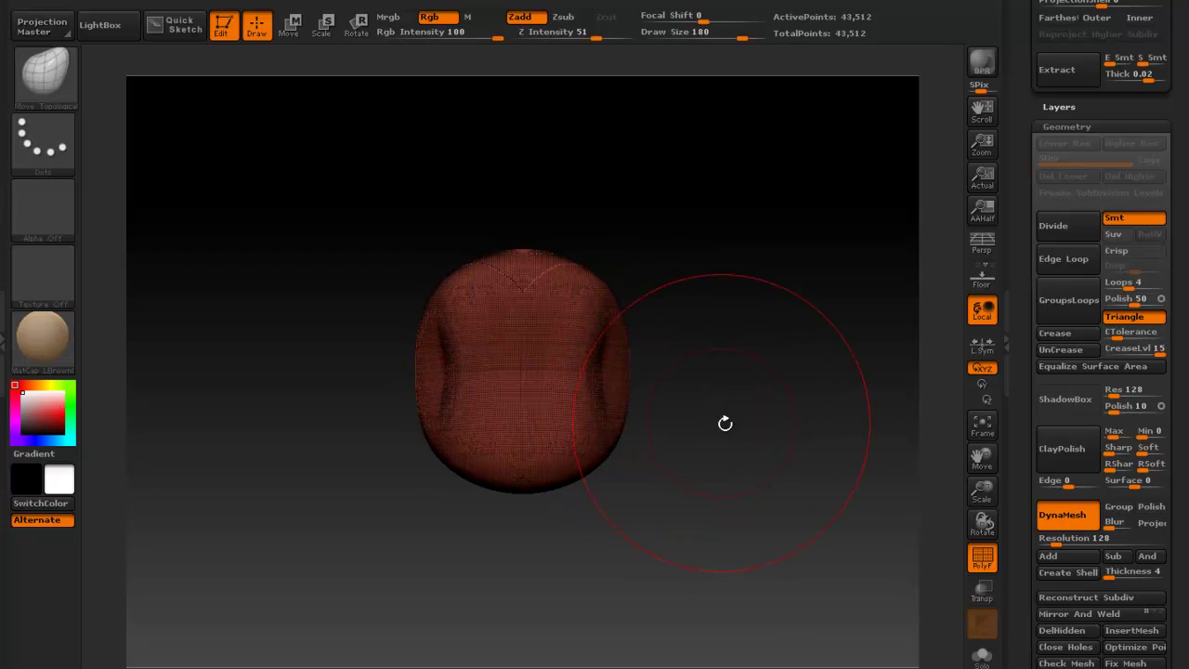
Hide the PolyFrame wireframe and remesh the reshaped block with DynaMesh
{"action": "left_click_drag", "start_coordinate": [724, 419], "coordinate": [730, 353], "text": "alt"}
{"action": "left_click", "coordinate": [971, 556]}
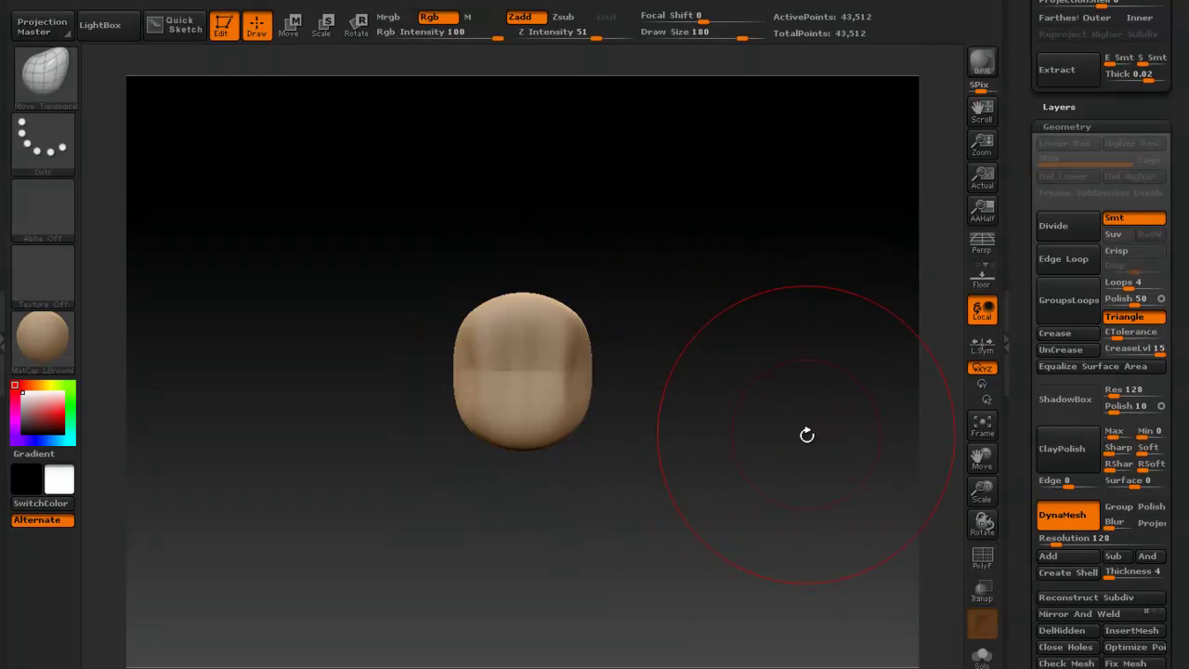
{"action": "key", "text": "ctrl"}
{"action": "left_click_drag", "start_coordinate": [756, 361], "coordinate": [776, 436], "text": "ctrl"}
{"action": "mouse_move", "coordinate": [757, 468]}
{"action": "left_mouse_down"}
{"action": "mouse_move", "coordinate": [735, 467]}
{"action": "mouse_move", "coordinate": [737, 441]}
{"action": "left_mouse_up"}
{"action": "mouse_move", "coordinate": [743, 368]}
{"action": "left_mouse_down", "text": "alt"}
{"action": "mouse_move", "coordinate": [757, 403]}
{"action": "mouse_move", "coordinate": [749, 459]}
{"action": "left_mouse_up", "text": "alt"}
{"action": "key", "text": "ctrl"}
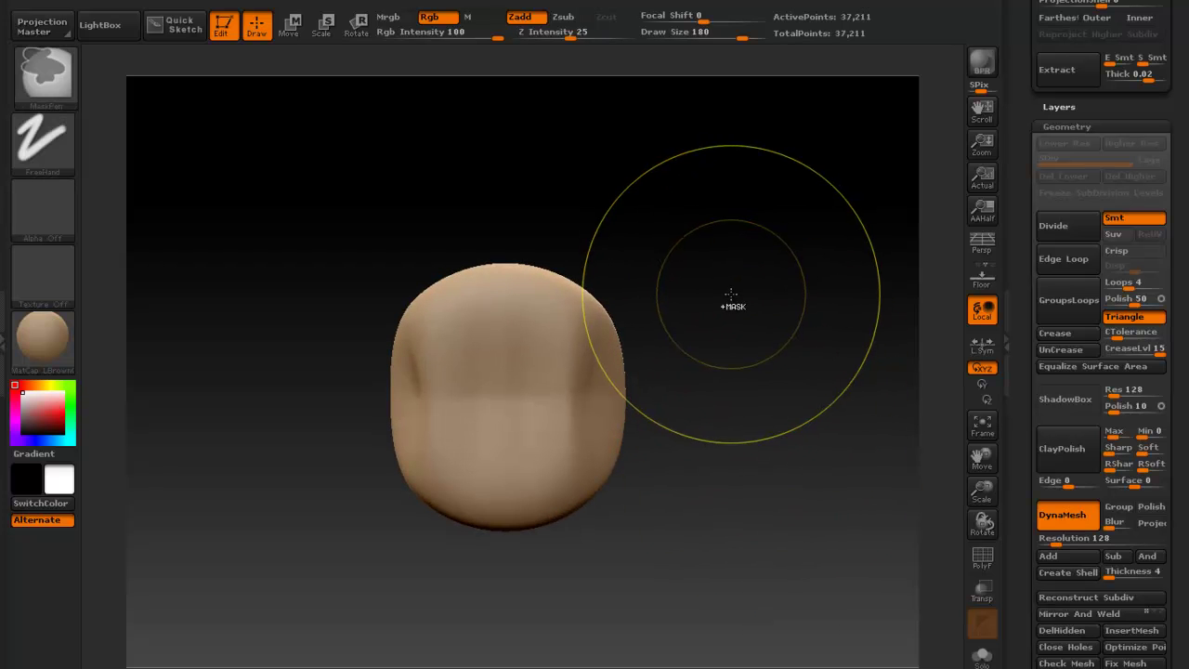
{"action": "mouse_move", "coordinate": [736, 287]}
{"action": "left_mouse_down", "text": "ctrl"}
{"action": "mouse_move", "coordinate": [789, 433]}
{"action": "mouse_move", "coordinate": [808, 444]}
{"action": "left_mouse_up", "text": "ctrl"}
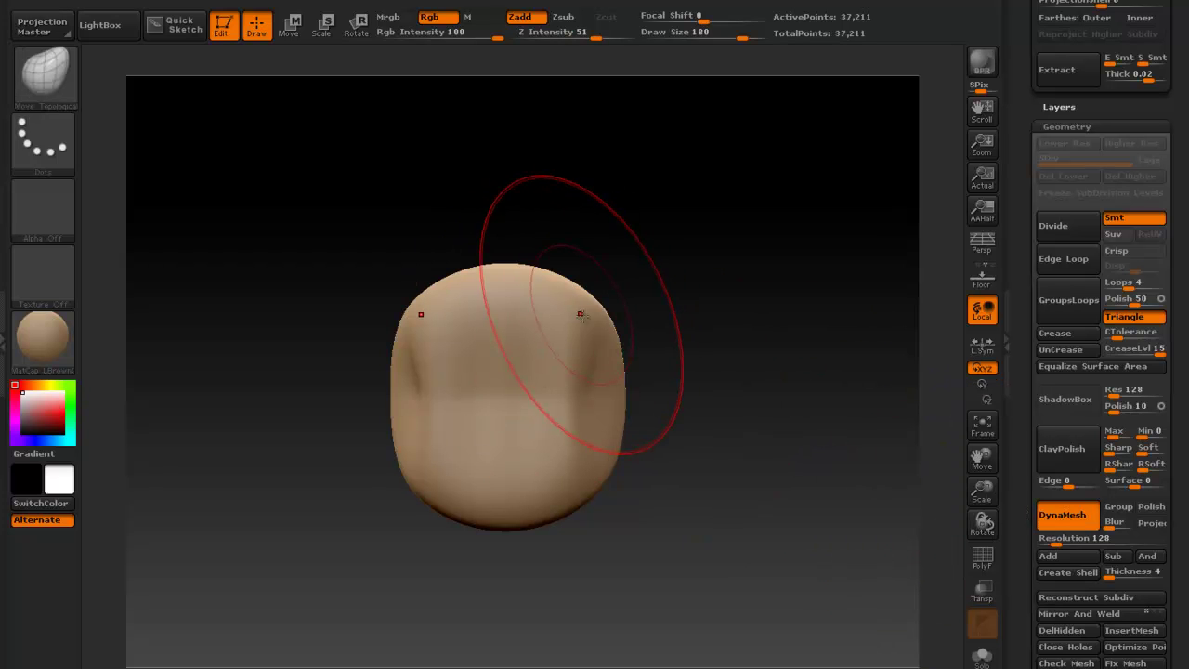
Show the PolyFrame wireframe and set the brush draw size to 90
{"action": "left_click", "coordinate": [982, 558]}
{"action": "type", "text": "s90"}
{"action": "key", "text": "Return"}
Try pulling the block's upper corners outward into two pointed horns and remeshing the stretched surface with DynaMesh
{"action": "left_click_drag", "start_coordinate": [585, 310], "coordinate": [677, 261]}
{"action": "mouse_move", "coordinate": [828, 390]}
{"action": "left_mouse_down"}
{"action": "mouse_move", "coordinate": [772, 393]}
{"action": "mouse_move", "coordinate": [823, 389]}
{"action": "mouse_move", "coordinate": [790, 383]}
{"action": "mouse_move", "coordinate": [864, 453]}
{"action": "mouse_move", "coordinate": [740, 440]}
{"action": "left_mouse_up"}
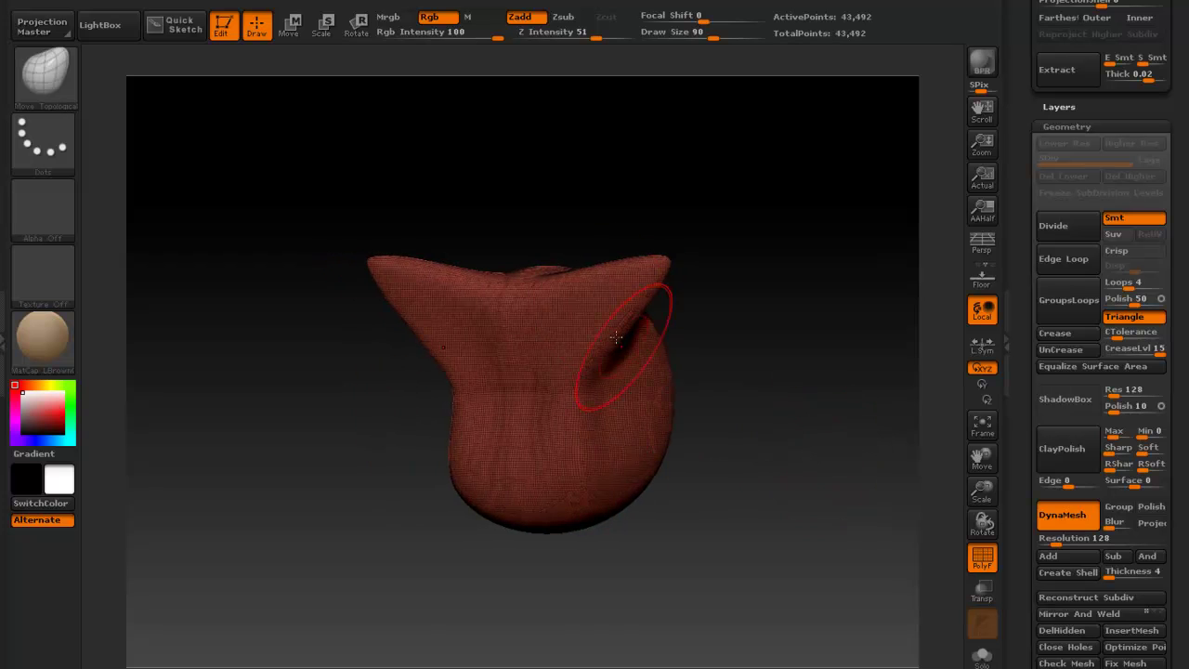
{"action": "key", "text": "ctrl+z"}
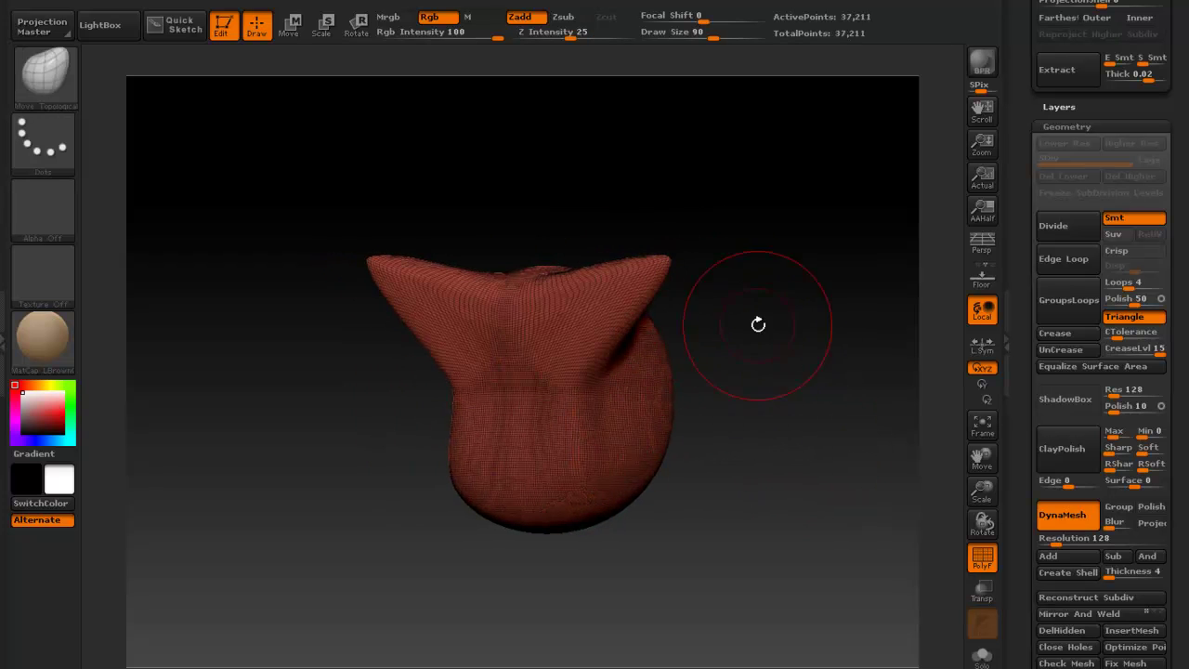
{"action": "left_click_drag", "start_coordinate": [770, 287], "coordinate": [889, 393], "text": "ctrl"}
Undo the horn pulls and the trial remeshing to get back to the plain rounded block
{"action": "key", "text": "b"}
{"action": "key", "text": "m"}
{"action": "key", "text": "t"}
{"action": "mouse_move", "coordinate": [770, 399]}
{"action": "left_mouse_down"}
{"action": "mouse_move", "coordinate": [734, 420]}
{"action": "mouse_move", "coordinate": [798, 412]}
{"action": "mouse_move", "coordinate": [851, 443]}
{"action": "left_mouse_up"}
{"action": "key", "text": "ctrl+z"}
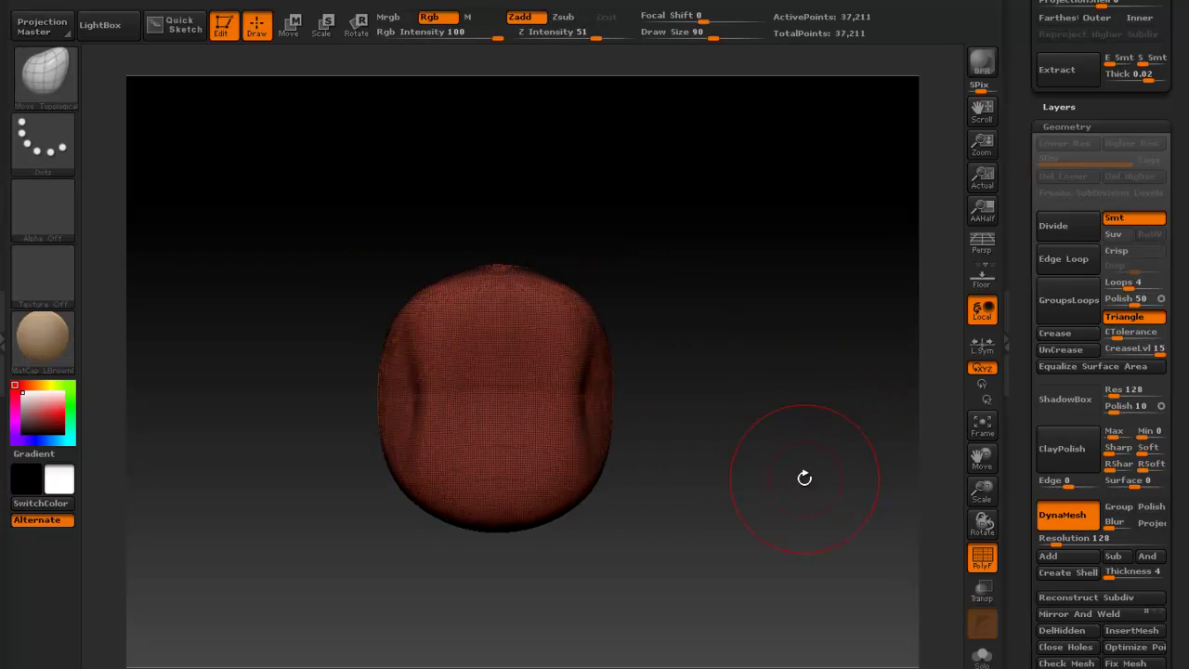
{"action": "mouse_move", "coordinate": [604, 399]}
{"action": "left_mouse_down"}
{"action": "mouse_move", "coordinate": [775, 401]}
{"action": "mouse_move", "coordinate": [815, 473]}
{"action": "mouse_move", "coordinate": [830, 464]}
{"action": "mouse_move", "coordinate": [797, 483]}
{"action": "mouse_move", "coordinate": [791, 504]}
{"action": "mouse_move", "coordinate": [741, 485]}
{"action": "left_mouse_up"}
{"action": "key", "text": "ctrl+z"}
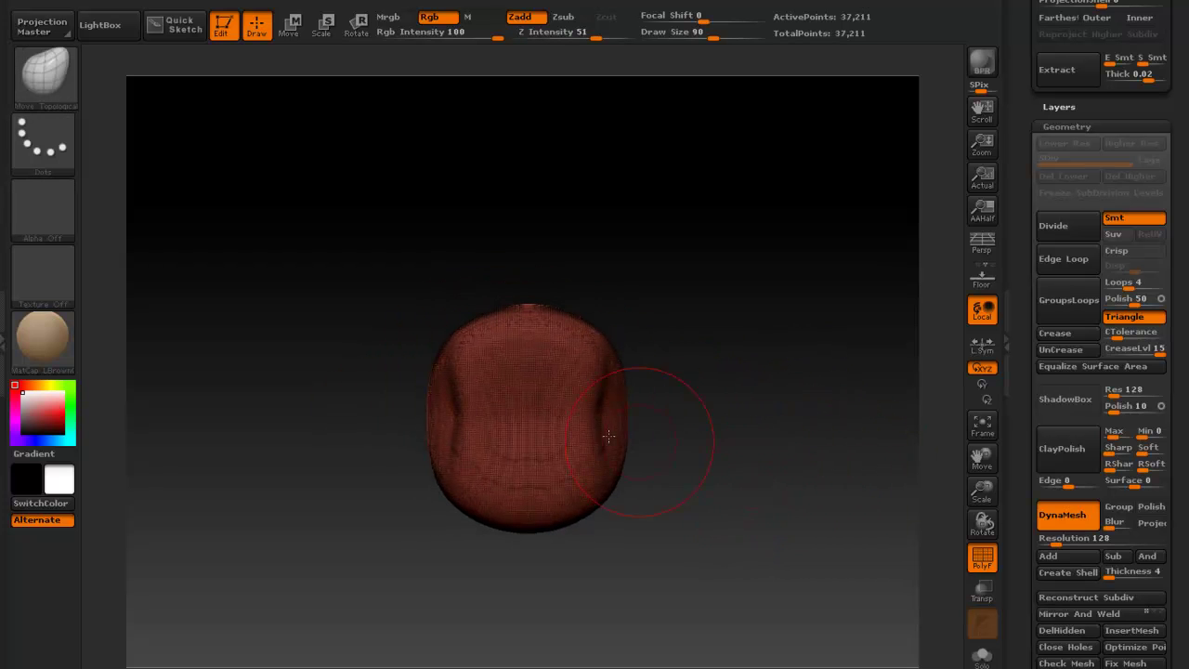
Hide the PolyFrame wireframe and duplicate the block's subtool
{"action": "left_click", "coordinate": [981, 559]}
{"action": "mouse_move", "coordinate": [828, 518]}
{"action": "left_mouse_down"}
{"action": "mouse_move", "coordinate": [802, 528]}
{"action": "mouse_move", "coordinate": [836, 516]}
{"action": "left_mouse_up"}
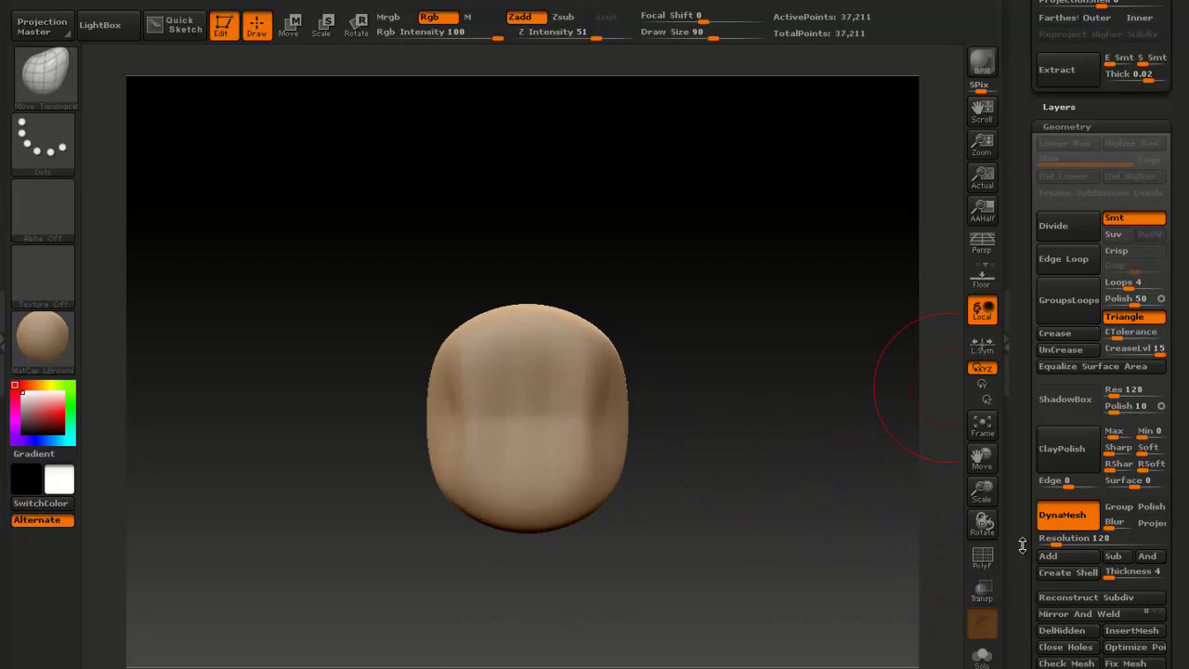
{"action": "scroll", "coordinate": [1032, 372], "scroll_direction": "up", "scroll_amount": 10}
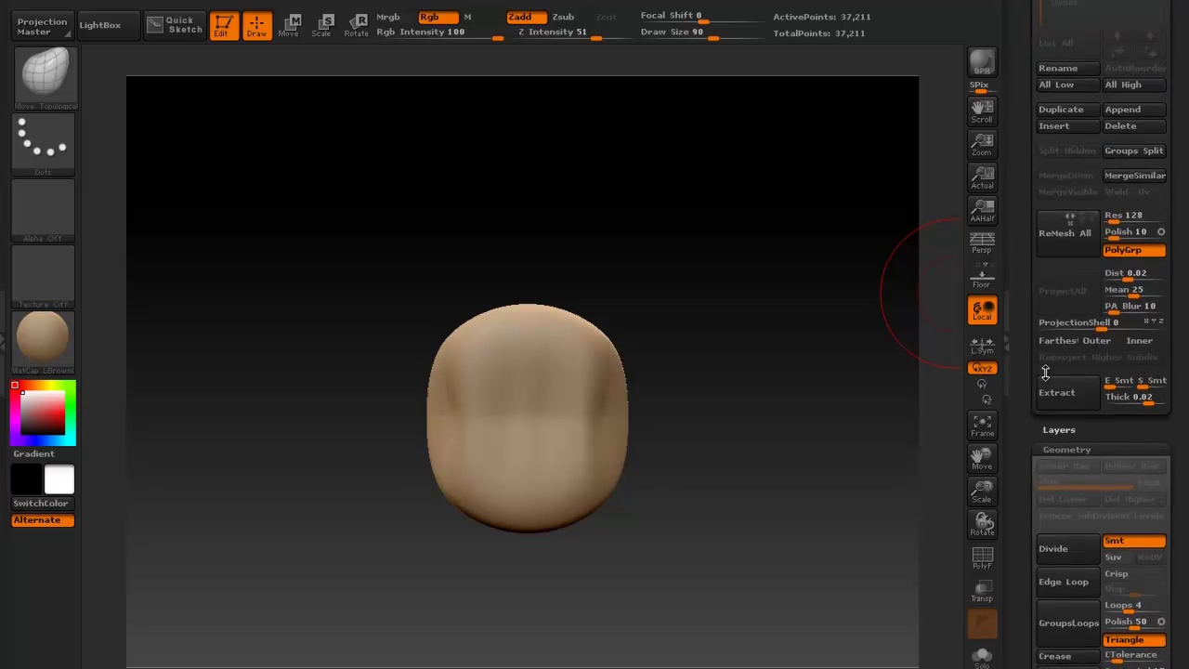
{"action": "left_click", "coordinate": [1063, 498]}
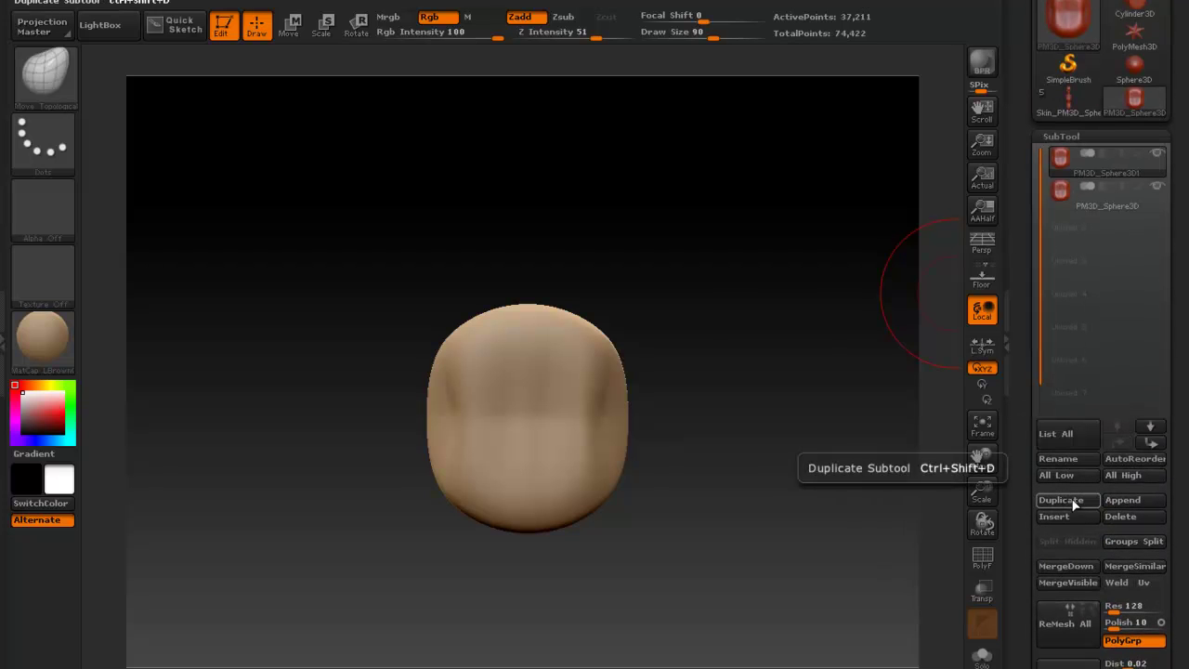
Move the duplicated block straight down with a vertical Transpose line so it sits beneath the original, centred under it
{"action": "left_click", "coordinate": [289, 25]}
{"action": "left_click_drag", "start_coordinate": [719, 439], "coordinate": [709, 355], "text": "alt"}
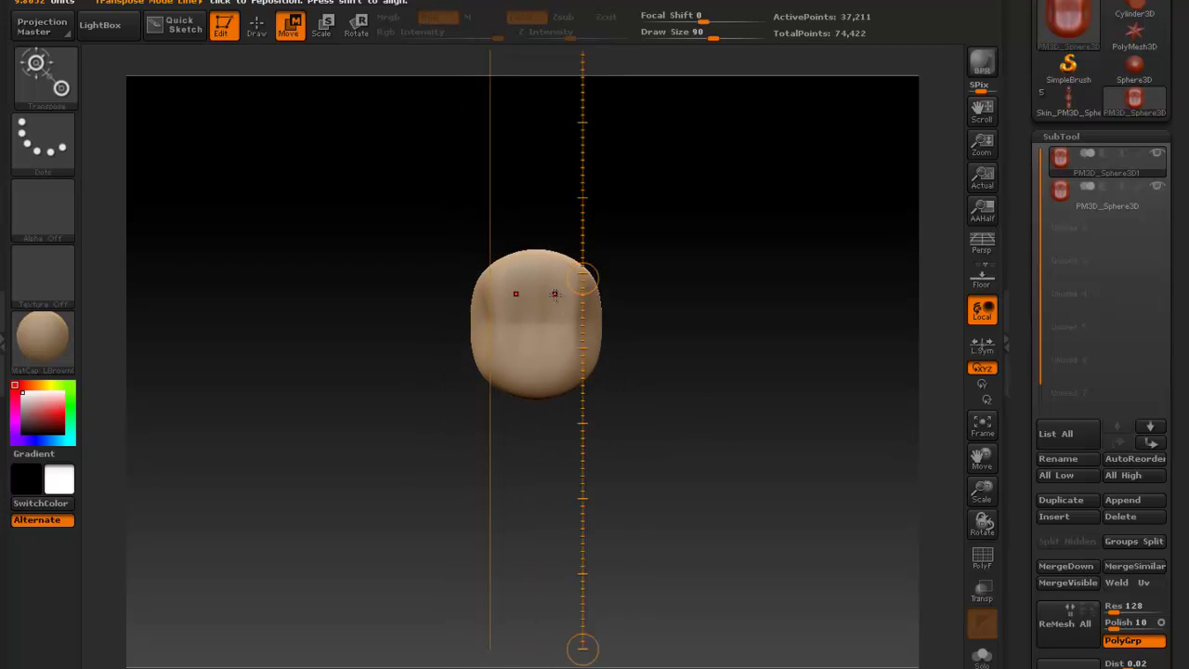
{"action": "left_click_drag", "start_coordinate": [534, 261], "coordinate": [535, 595]}
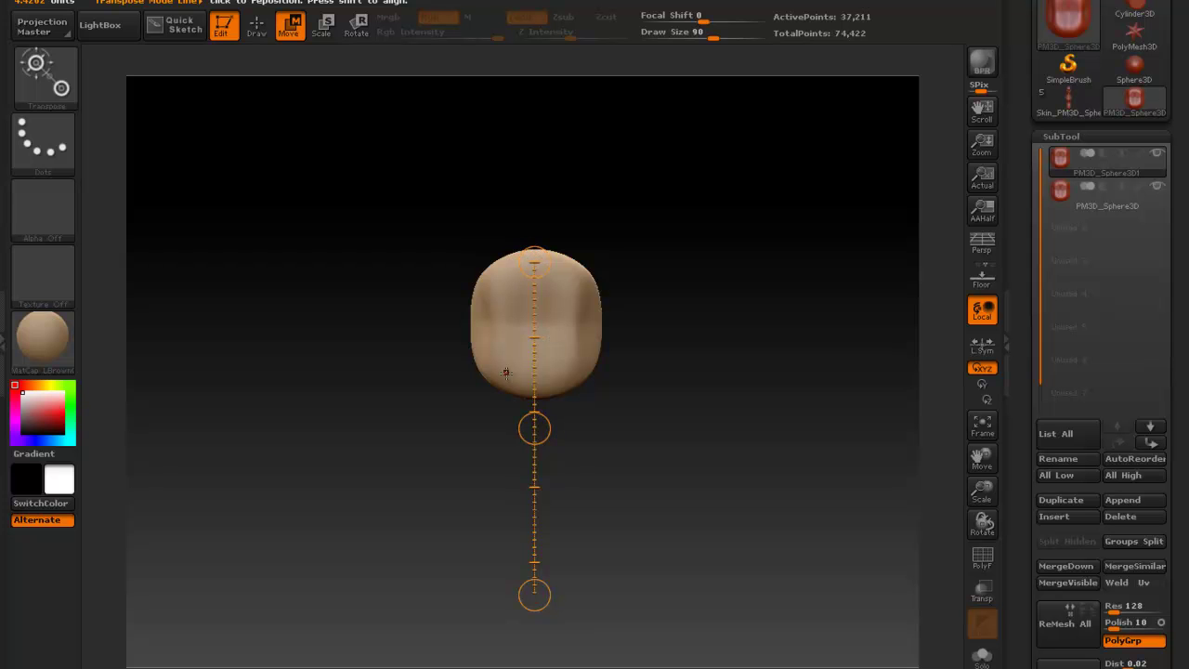
{"action": "mouse_move", "coordinate": [571, 274]}
{"action": "left_mouse_down"}
{"action": "mouse_move", "coordinate": [762, 284]}
{"action": "mouse_move", "coordinate": [777, 305]}
{"action": "mouse_move", "coordinate": [537, 370]}
{"action": "left_mouse_up"}
{"action": "left_click_drag", "start_coordinate": [653, 377], "coordinate": [635, 395]}
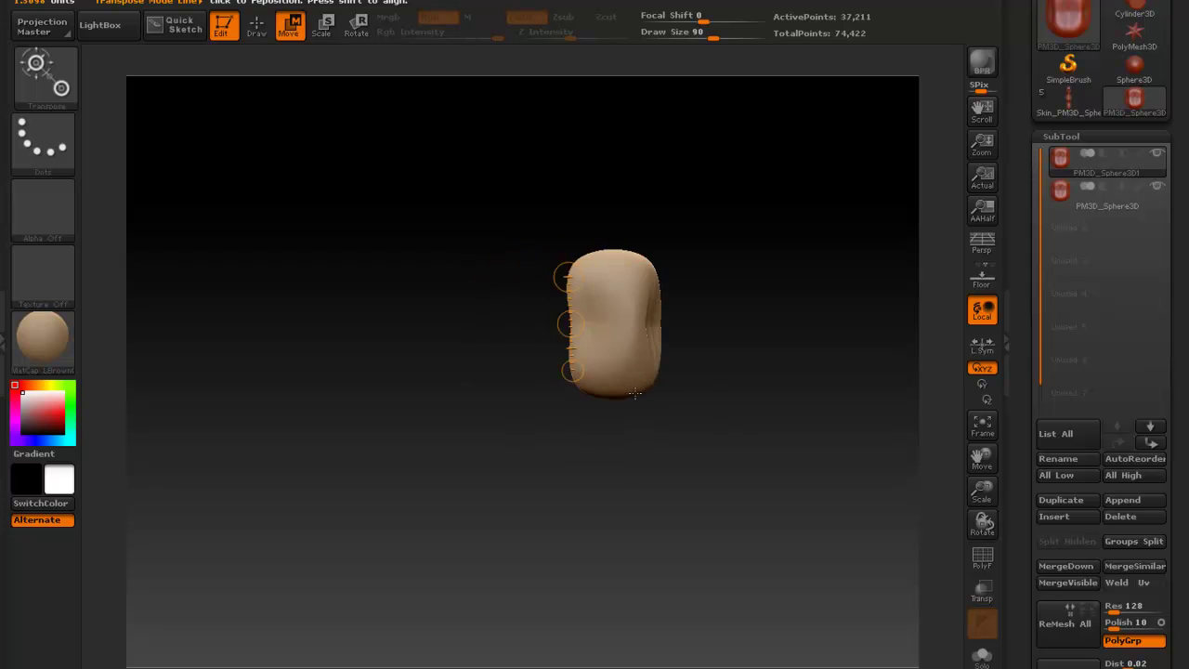
{"action": "left_click_drag", "start_coordinate": [762, 391], "coordinate": [833, 386]}
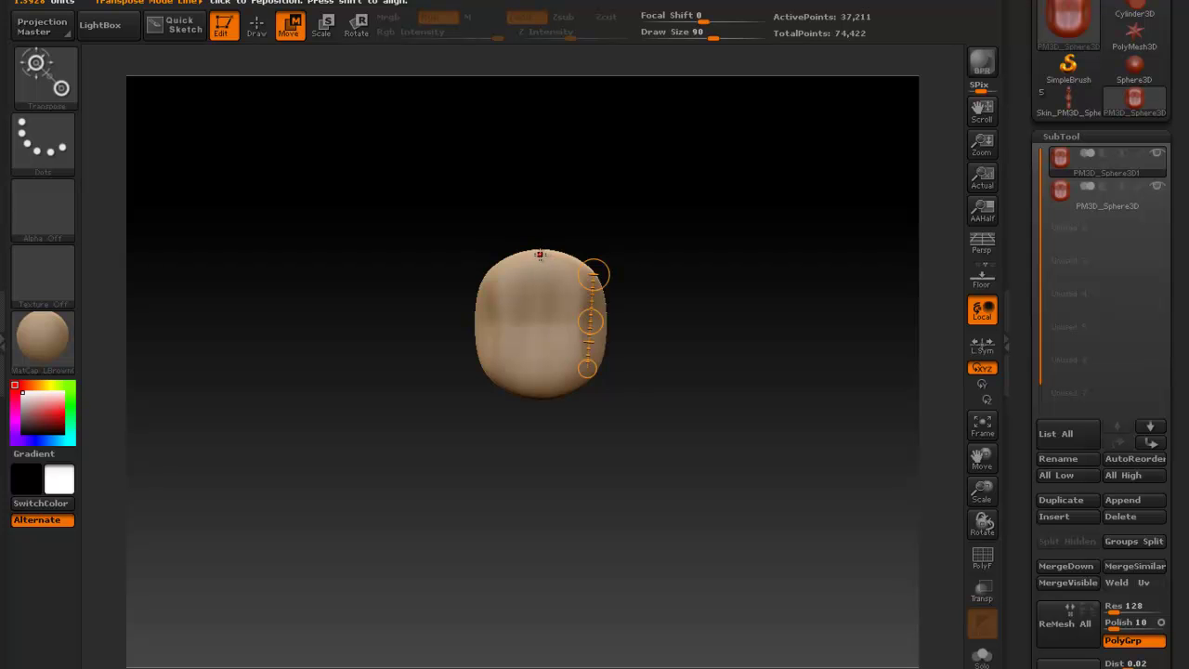
{"action": "left_click_drag", "start_coordinate": [542, 254], "coordinate": [543, 481]}
{"action": "left_click_drag", "start_coordinate": [541, 563], "coordinate": [543, 585]}
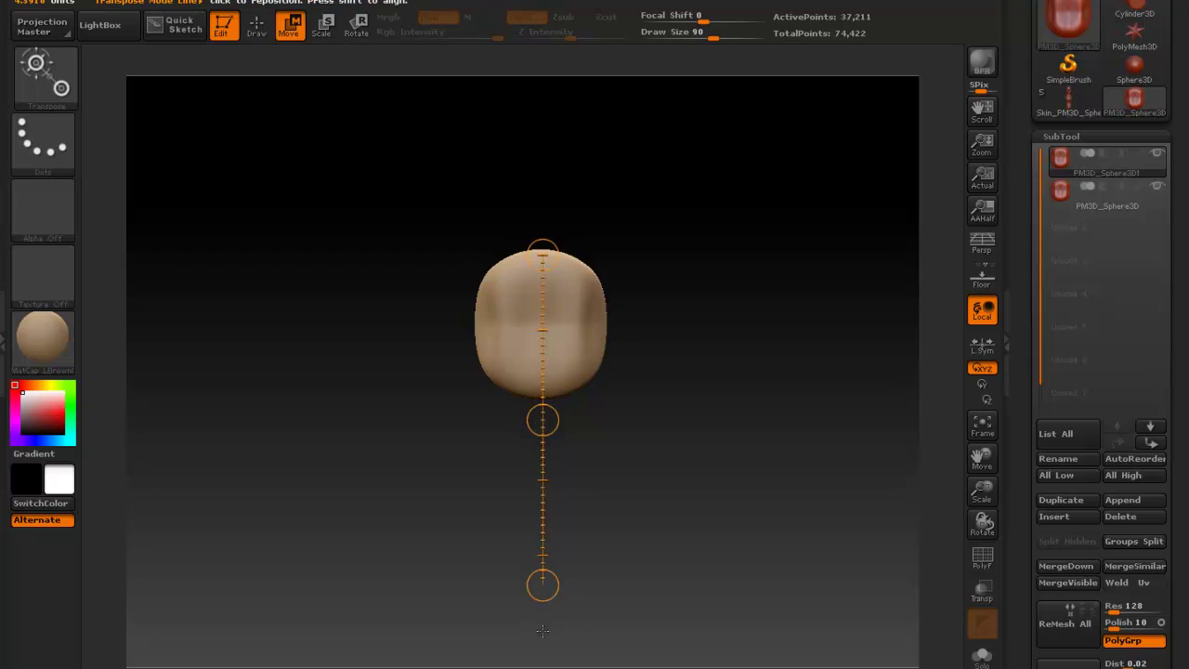
{"action": "left_click_drag", "start_coordinate": [542, 419], "coordinate": [544, 520]}
{"action": "mouse_move", "coordinate": [597, 418]}
{"action": "left_mouse_down"}
{"action": "mouse_move", "coordinate": [127, 417]}
{"action": "mouse_move", "coordinate": [183, 416]}
{"action": "left_mouse_up"}
{"action": "mouse_move", "coordinate": [390, 416]}
{"action": "left_mouse_down"}
{"action": "mouse_move", "coordinate": [344, 419]}
{"action": "mouse_move", "coordinate": [356, 432]}
{"action": "mouse_move", "coordinate": [260, 425]}
{"action": "mouse_move", "coordinate": [546, 436]}
{"action": "mouse_move", "coordinate": [393, 427]}
{"action": "left_mouse_up"}
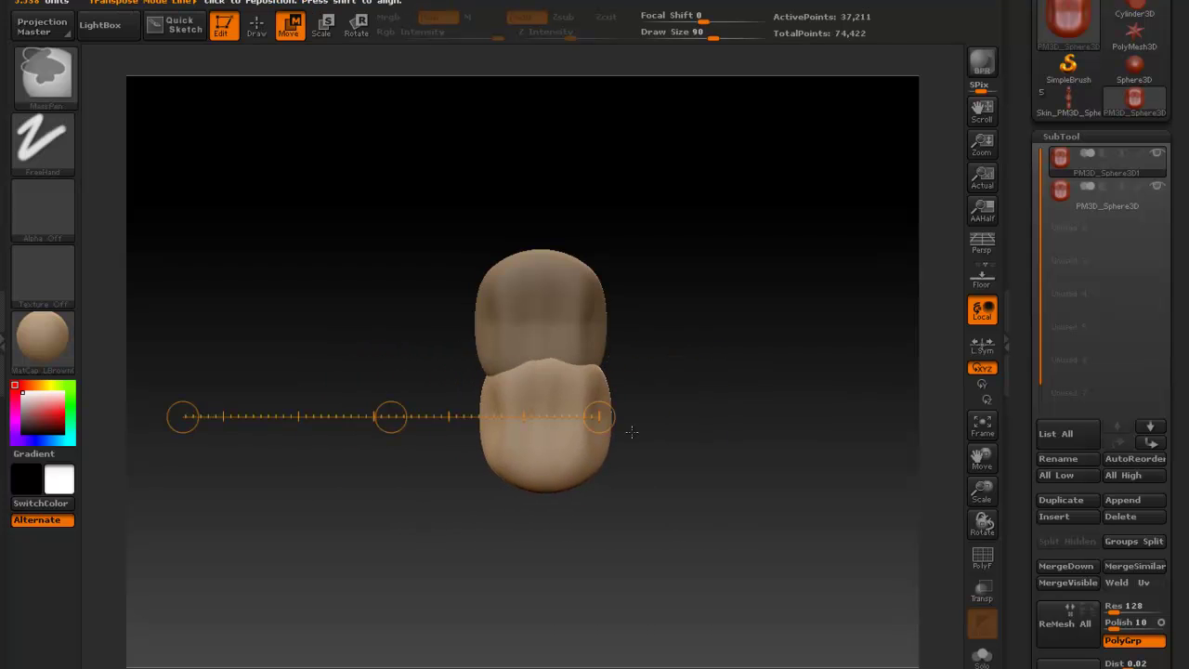
Scale the lower block down with Transpose Scale and reduce it further with the Size deformation
{"action": "left_click", "coordinate": [327, 28]}
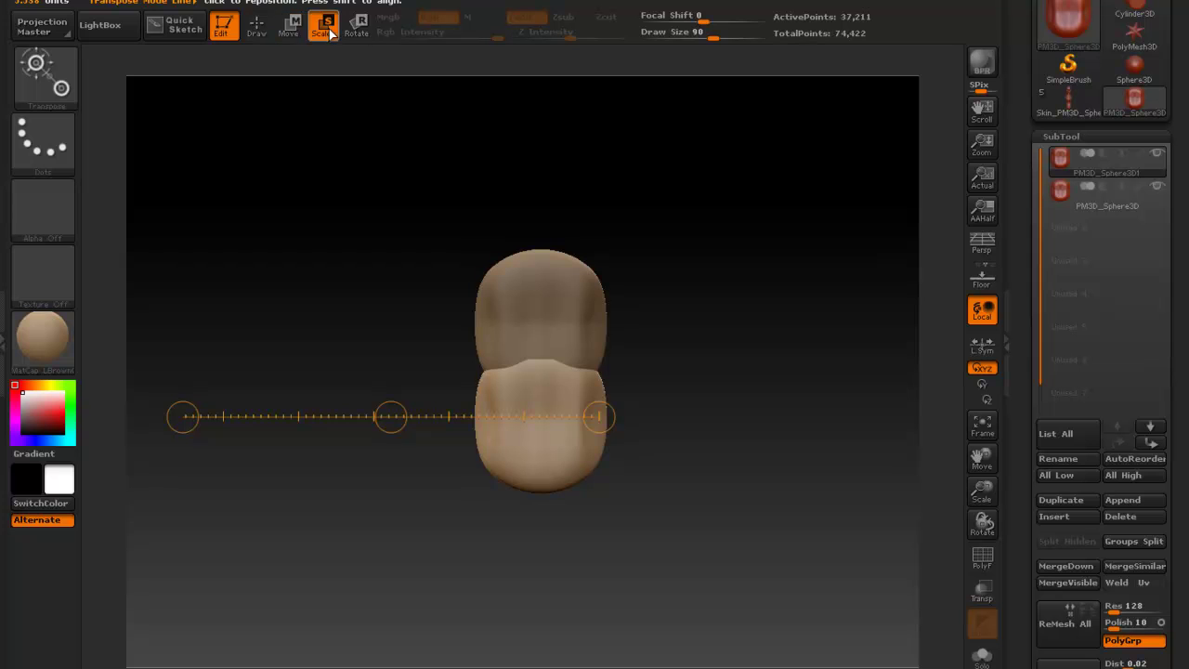
{"action": "mouse_move", "coordinate": [549, 481]}
{"action": "left_mouse_down", "text": "shift"}
{"action": "mouse_move", "coordinate": [539, 488]}
{"action": "mouse_move", "coordinate": [496, 106]}
{"action": "mouse_move", "coordinate": [540, 165]}
{"action": "mouse_move", "coordinate": [542, 200]}
{"action": "left_mouse_up", "text": "shift"}
{"action": "left_click_drag", "start_coordinate": [718, 381], "coordinate": [673, 386]}
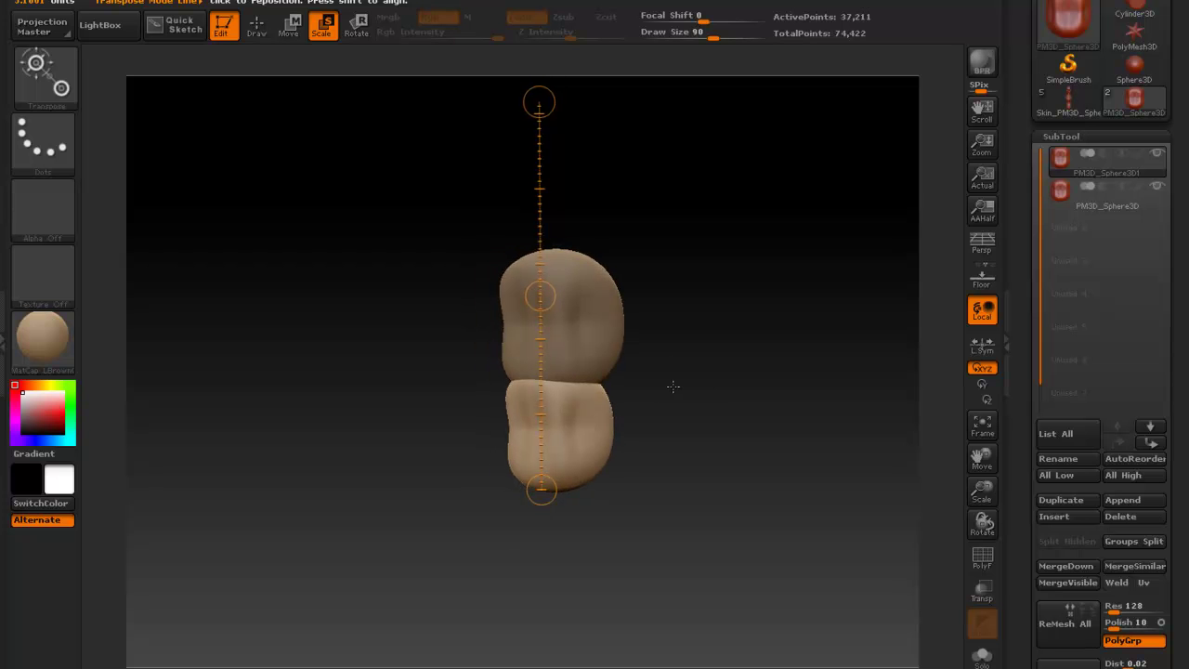
{"action": "left_click_drag", "start_coordinate": [1018, 486], "coordinate": [1015, 330]}
{"action": "left_click_drag", "start_coordinate": [1021, 514], "coordinate": [1020, 295]}
{"action": "left_click", "coordinate": [1080, 337]}
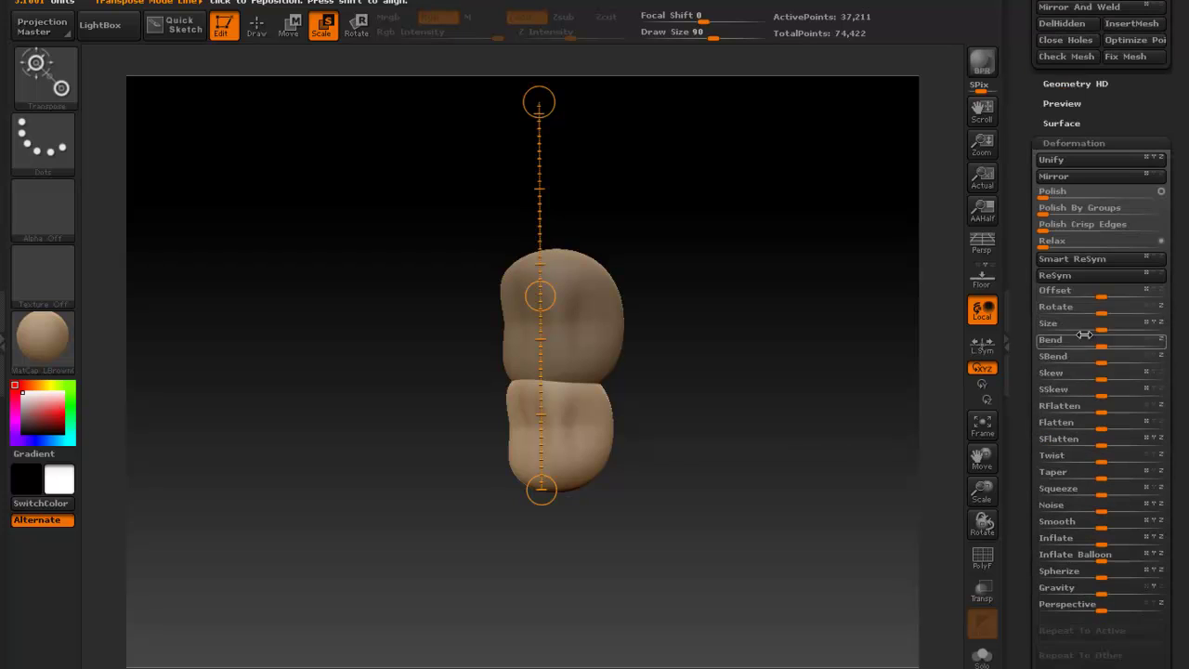
{"action": "left_click_drag", "start_coordinate": [1084, 330], "coordinate": [1003, 414]}
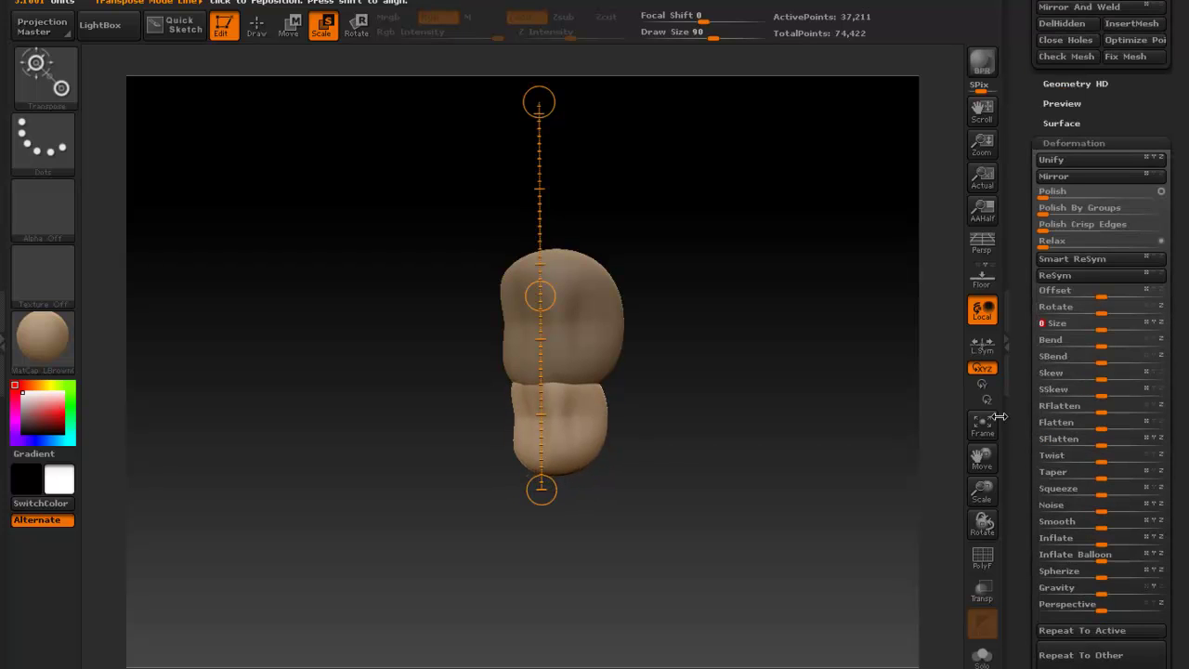
Narrow the lower block's sides with the Move Topological brush and remesh it with DynaMesh
{"action": "left_click", "coordinate": [257, 26]}
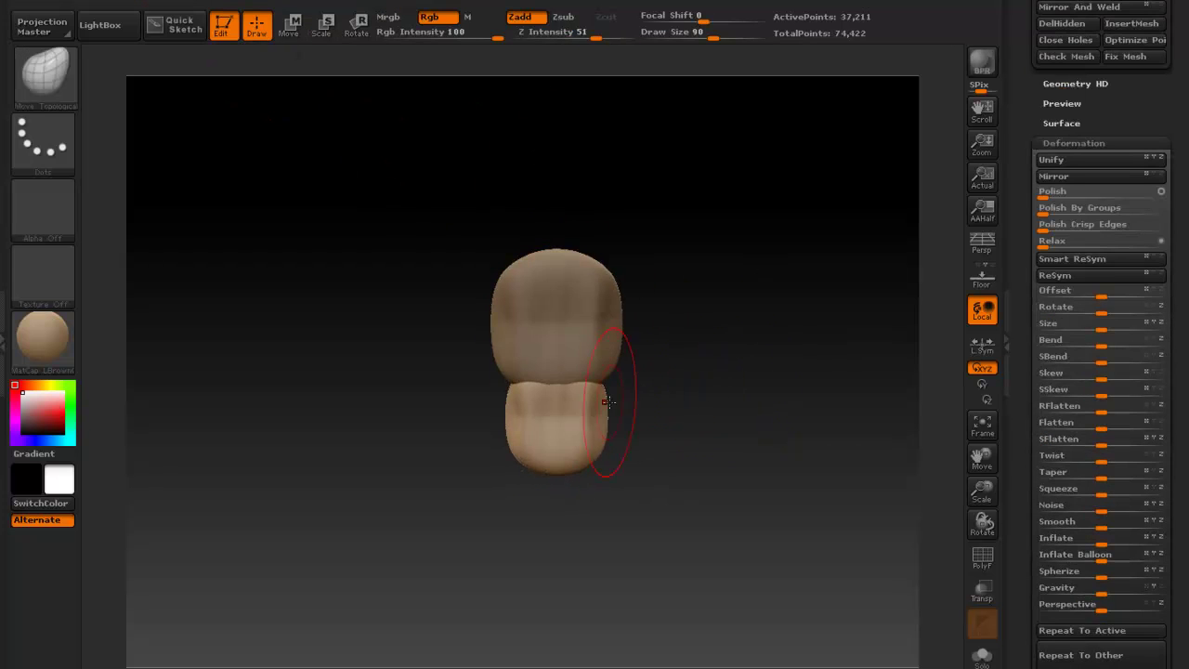
{"action": "left_click_drag", "start_coordinate": [605, 400], "coordinate": [584, 401]}
{"action": "left_click_drag", "start_coordinate": [602, 444], "coordinate": [587, 444]}
{"action": "mouse_move", "coordinate": [669, 446]}
{"action": "left_mouse_down"}
{"action": "mouse_move", "coordinate": [589, 437]}
{"action": "mouse_move", "coordinate": [587, 395]}
{"action": "mouse_move", "coordinate": [604, 430]}
{"action": "left_mouse_up"}
{"action": "left_click_drag", "start_coordinate": [714, 419], "coordinate": [766, 471]}
{"action": "left_click_drag", "start_coordinate": [739, 381], "coordinate": [669, 390]}
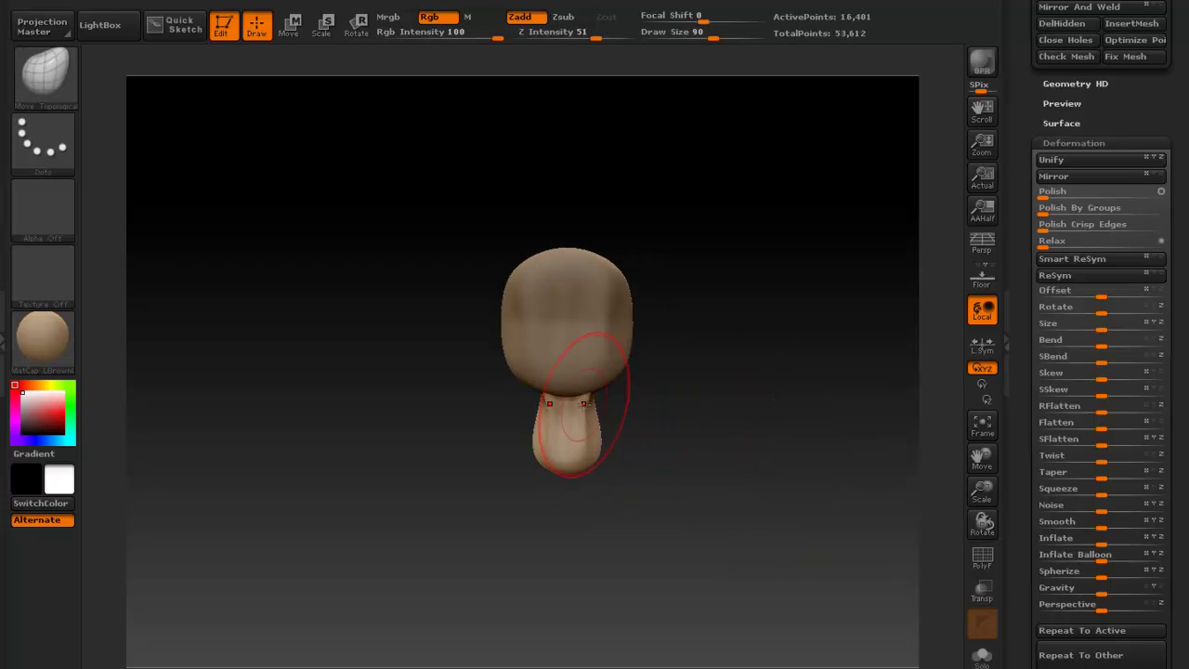
Pull the lower block outward and up in side view into a broad rounded wedge, and make the upper block the active subtool
{"action": "left_click_drag", "start_coordinate": [641, 437], "coordinate": [685, 463]}
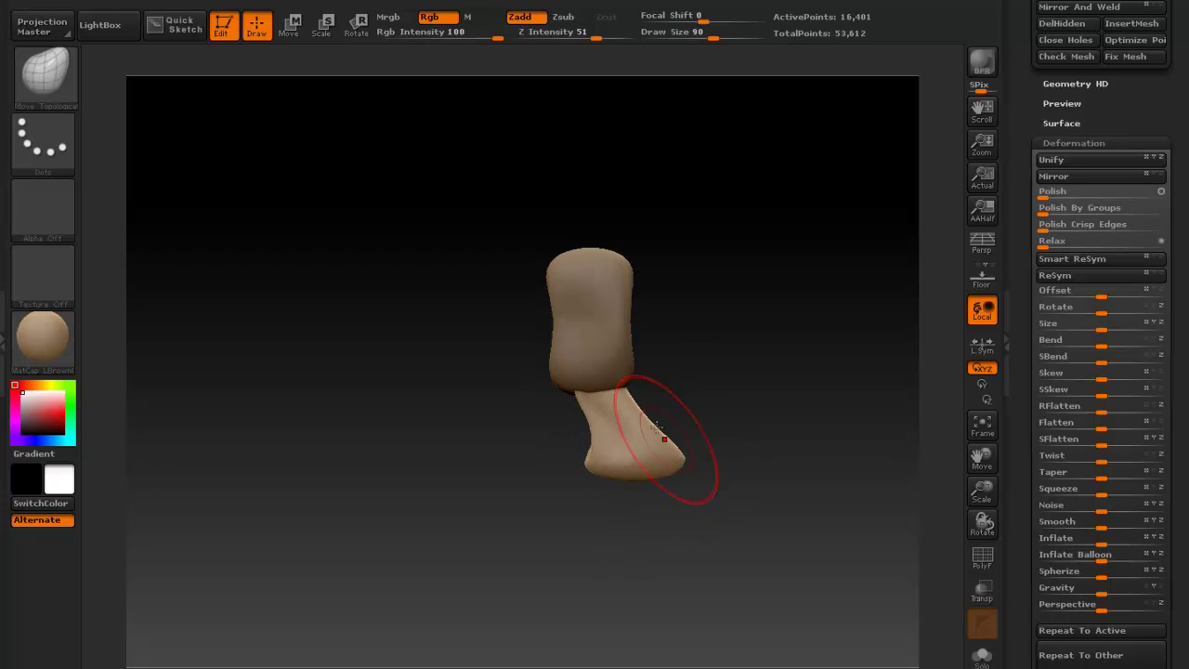
{"action": "mouse_move", "coordinate": [693, 444]}
{"action": "left_mouse_down"}
{"action": "mouse_move", "coordinate": [716, 465]}
{"action": "mouse_move", "coordinate": [697, 384]}
{"action": "mouse_move", "coordinate": [759, 372]}
{"action": "left_mouse_up"}
{"action": "key", "text": "ctrl"}
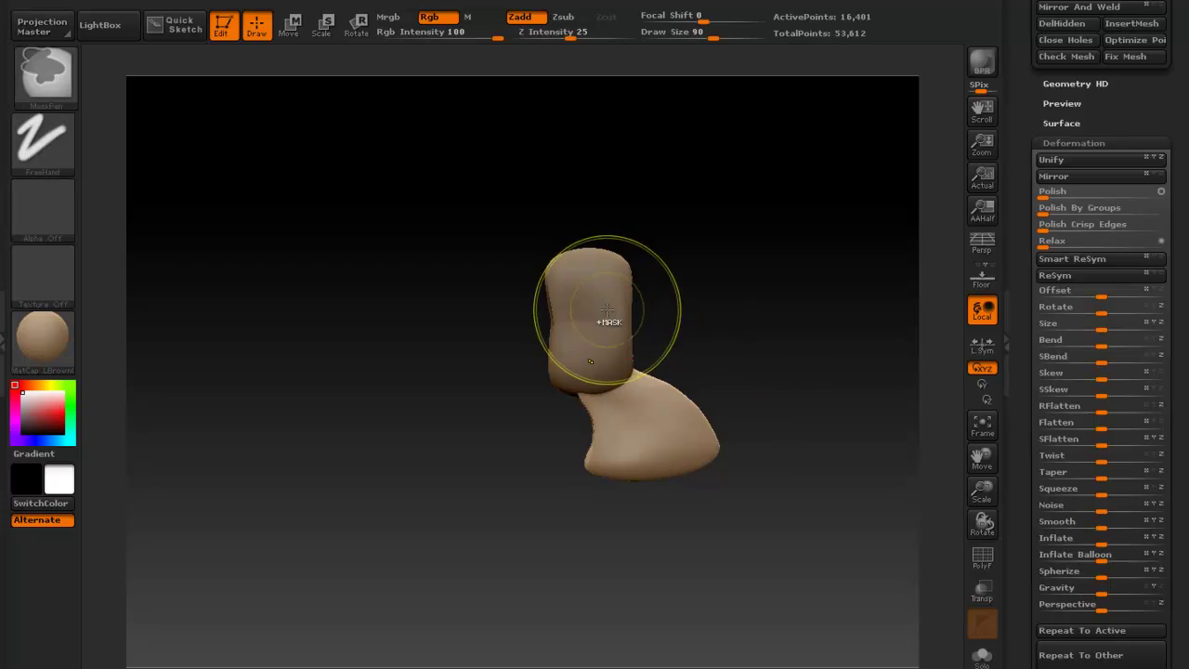
{"action": "left_click", "coordinate": [623, 294], "text": "alt"}
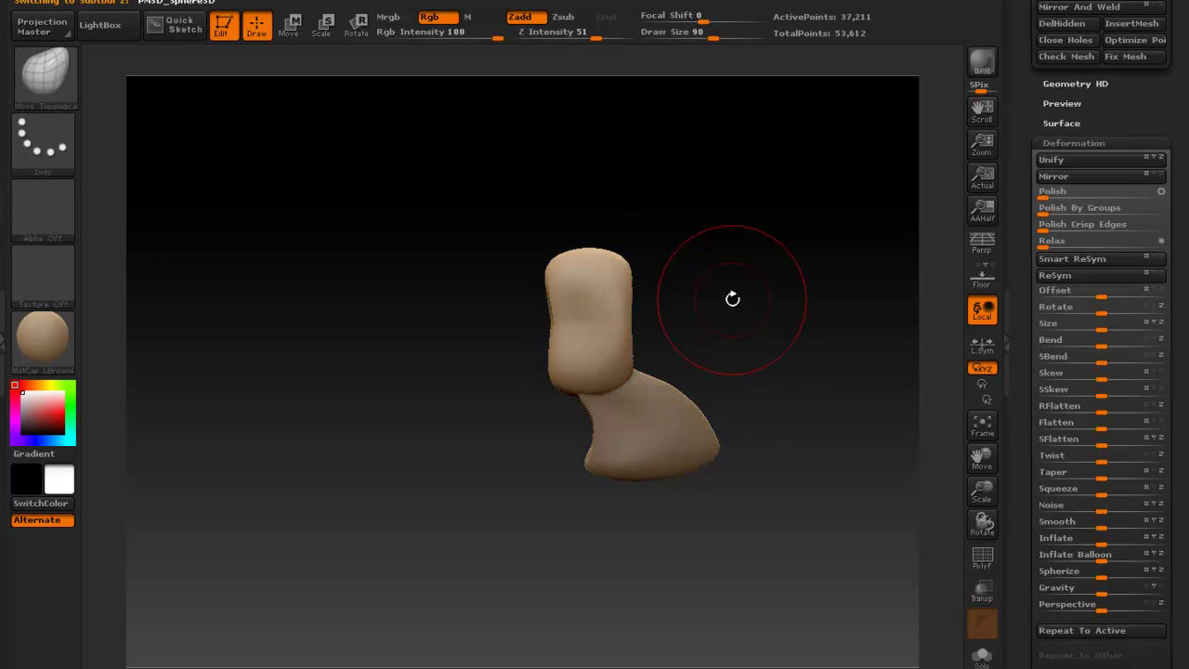
Reshape the upper block in side view with the Move Topological brush at a Draw Size of 84
{"action": "key", "text": "s"}
{"action": "left_click_drag", "start_coordinate": [656, 295], "coordinate": [718, 316]}
{"action": "mouse_move", "coordinate": [595, 307]}
{"action": "left_mouse_down"}
{"action": "mouse_move", "coordinate": [547, 295]}
{"action": "mouse_move", "coordinate": [561, 291]}
{"action": "mouse_move", "coordinate": [552, 279]}
{"action": "left_mouse_up"}
{"action": "key", "text": "s"}
{"action": "left_click_drag", "start_coordinate": [728, 305], "coordinate": [799, 332], "text": "shift"}
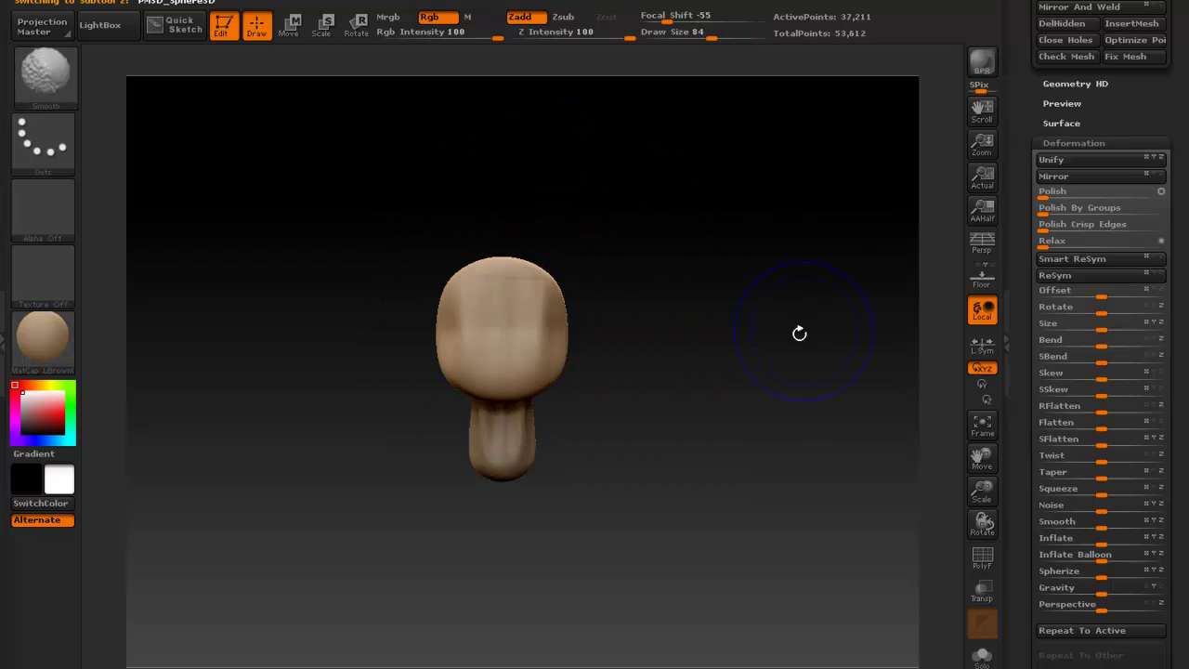
{"action": "left_click", "coordinate": [738, 386], "text": "ctrl"}
{"action": "left_click_drag", "start_coordinate": [768, 395], "coordinate": [687, 409]}
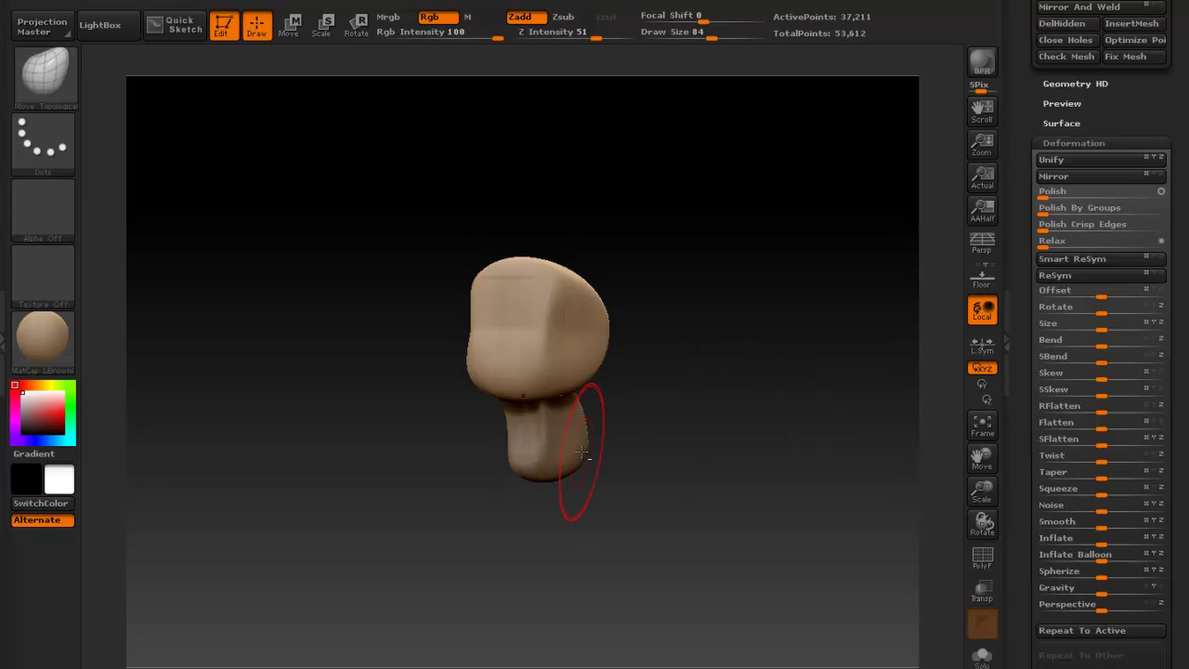
Make the lower neck block the active subtool and duplicate it
{"action": "left_click", "coordinate": [585, 453], "text": "alt"}
{"action": "left_click_drag", "start_coordinate": [1021, 254], "coordinate": [1064, 283]}
{"action": "left_click_drag", "start_coordinate": [1015, 251], "coordinate": [1039, 440]}
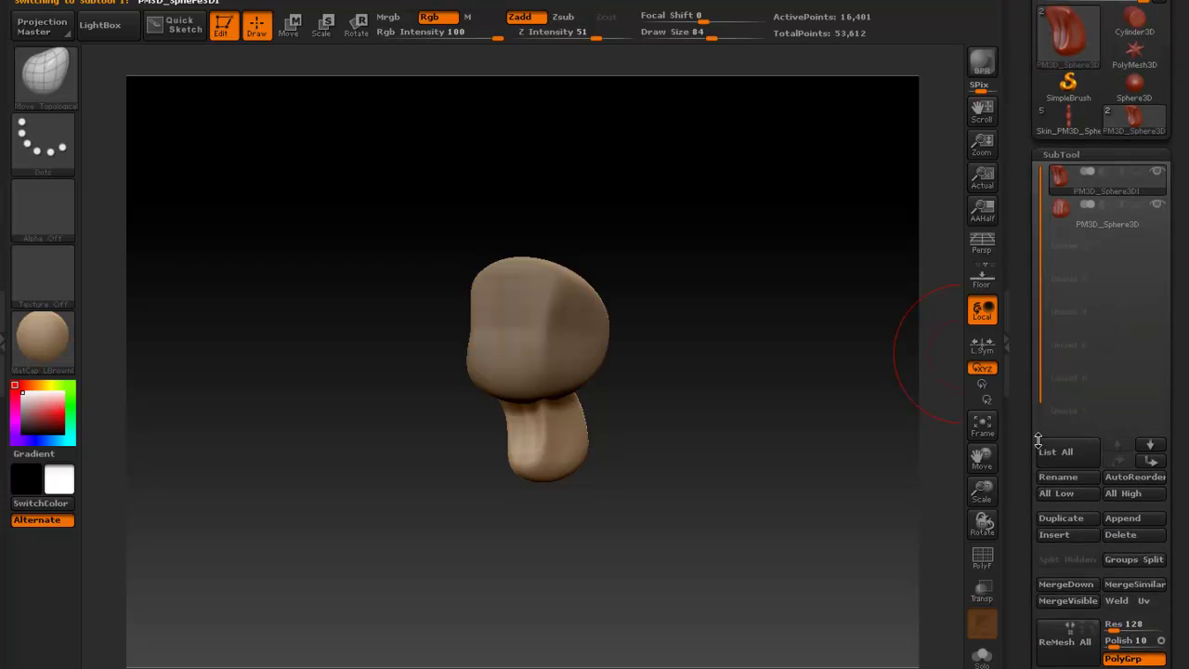
{"action": "left_click", "coordinate": [1055, 518]}
Move the duplicated neck block straight down with a vertical Transpose line so it sits below the neck
{"action": "left_click_drag", "start_coordinate": [836, 520], "coordinate": [768, 512]}
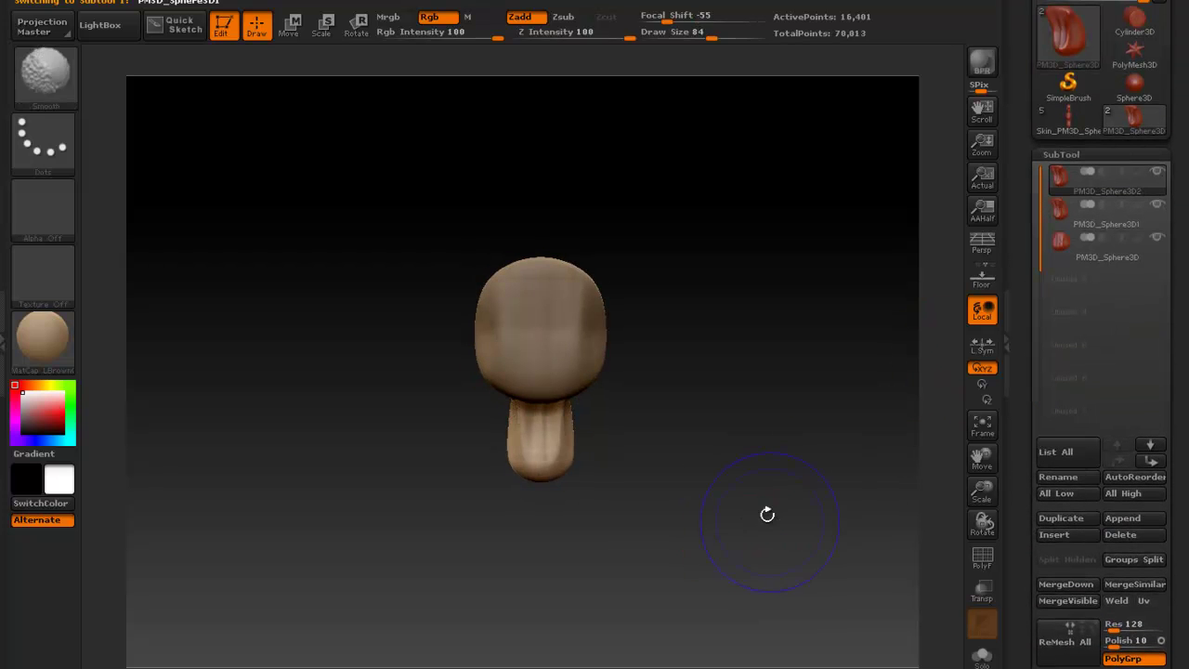
{"action": "key", "text": "w"}
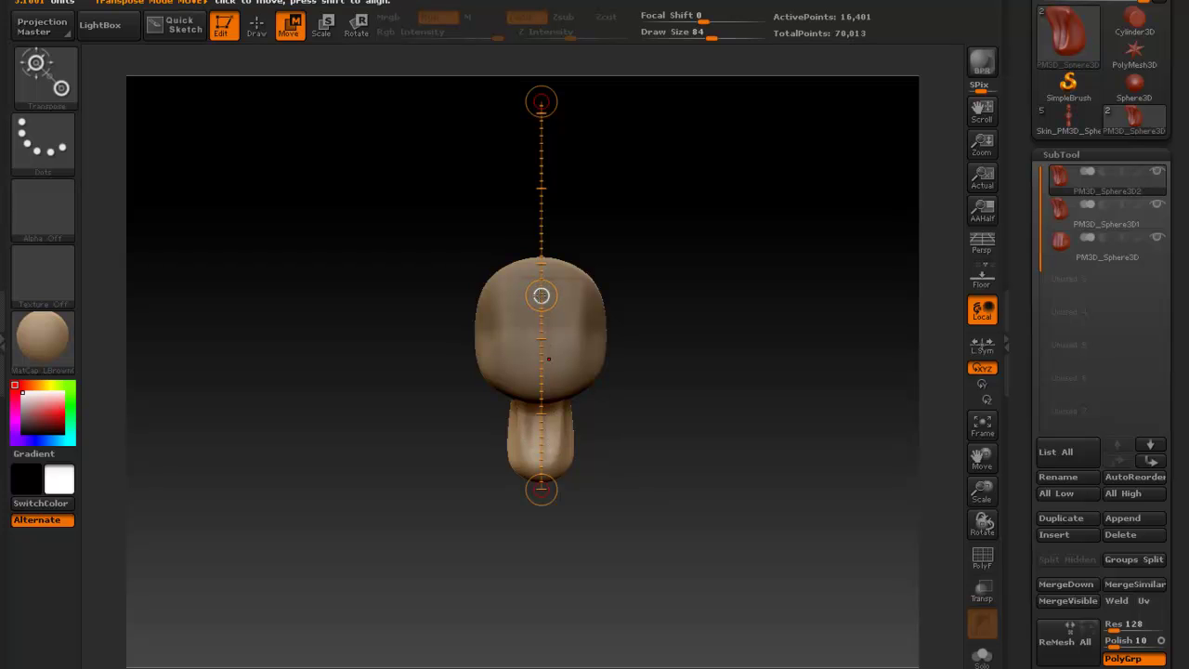
{"action": "left_click_drag", "start_coordinate": [557, 417], "coordinate": [560, 620]}
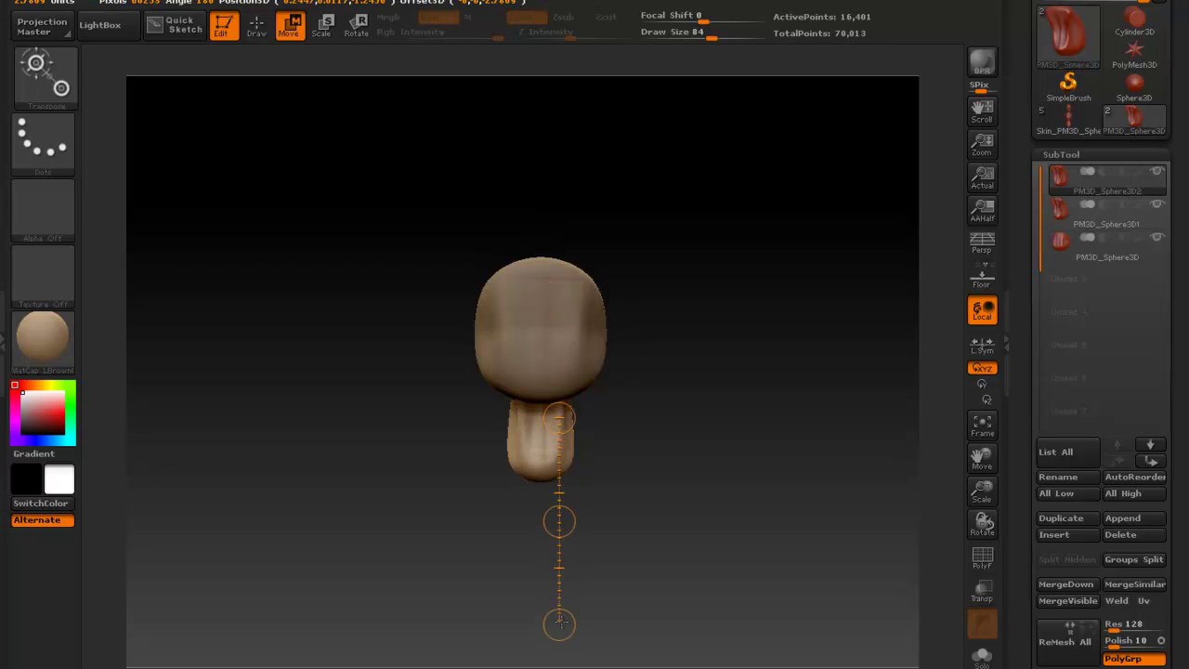
{"action": "left_click_drag", "start_coordinate": [561, 523], "coordinate": [563, 630]}
{"action": "left_click_drag", "start_coordinate": [677, 594], "coordinate": [618, 554], "text": "shift"}
Widen and lengthen the lowest block into a large torso mass with the Move Topological brush
{"action": "left_click_drag", "start_coordinate": [751, 541], "coordinate": [720, 450], "text": "alt"}
{"action": "left_click", "coordinate": [257, 28]}
{"action": "left_click_drag", "start_coordinate": [641, 423], "coordinate": [815, 500]}
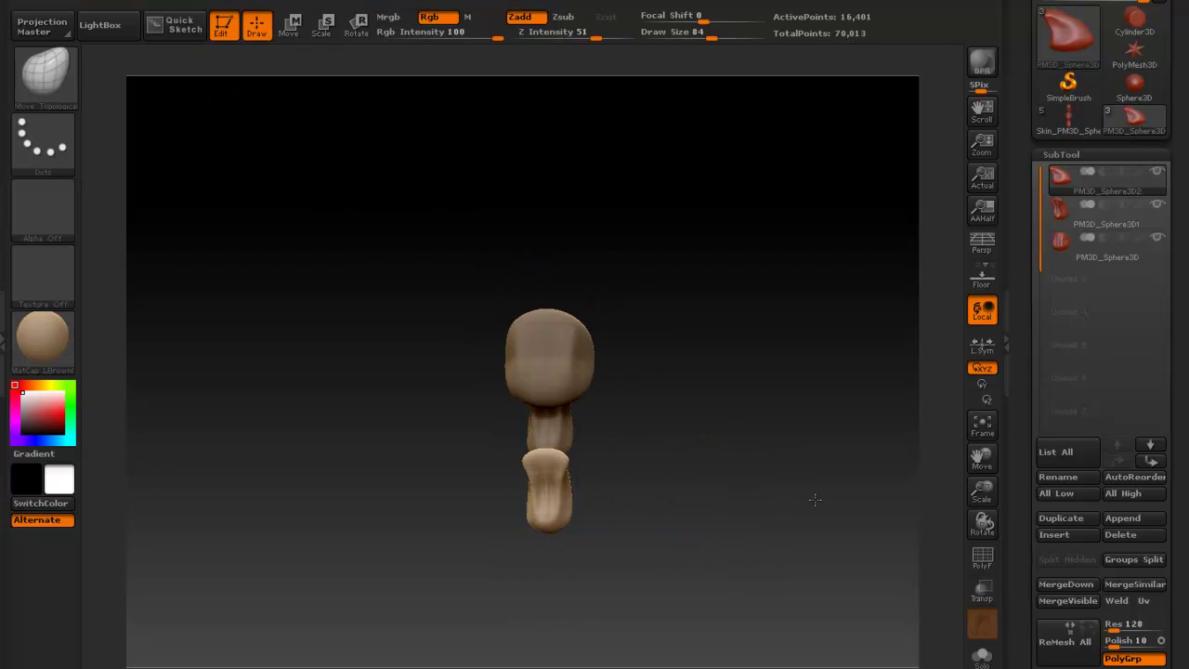
{"action": "mouse_move", "coordinate": [563, 479]}
{"action": "left_mouse_down", "text": "shift"}
{"action": "mouse_move", "coordinate": [549, 477]}
{"action": "mouse_move", "coordinate": [645, 425]}
{"action": "left_mouse_up", "text": "shift"}
{"action": "left_click_drag", "start_coordinate": [610, 484], "coordinate": [741, 493]}
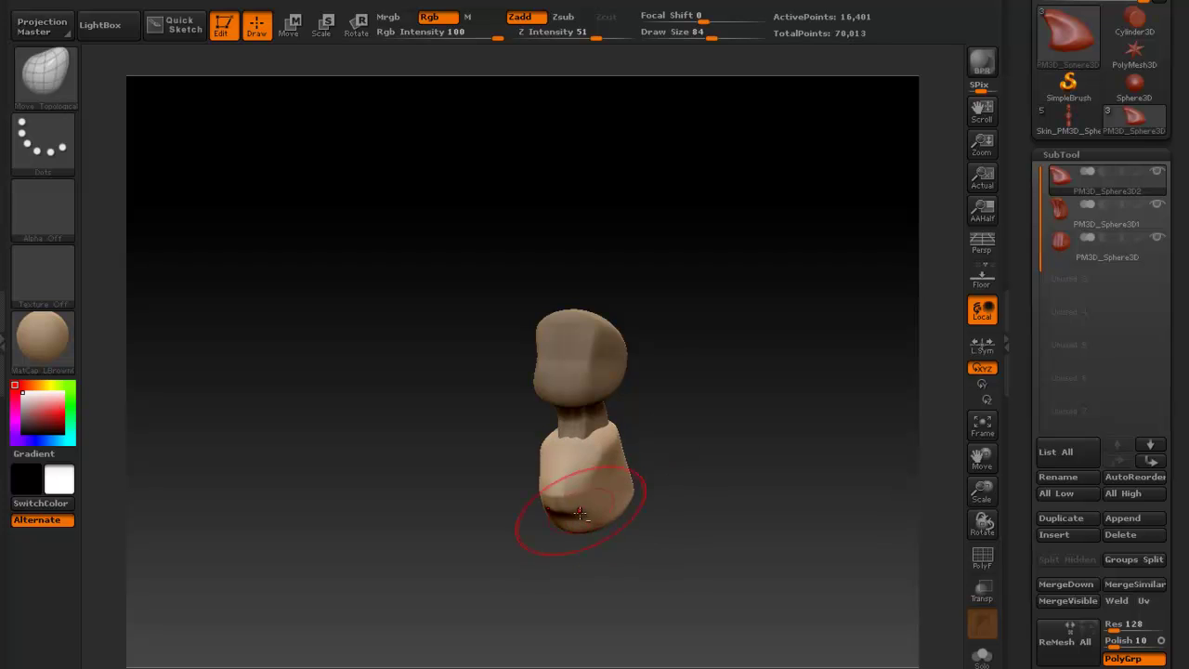
{"action": "left_click_drag", "start_coordinate": [716, 566], "coordinate": [734, 619]}
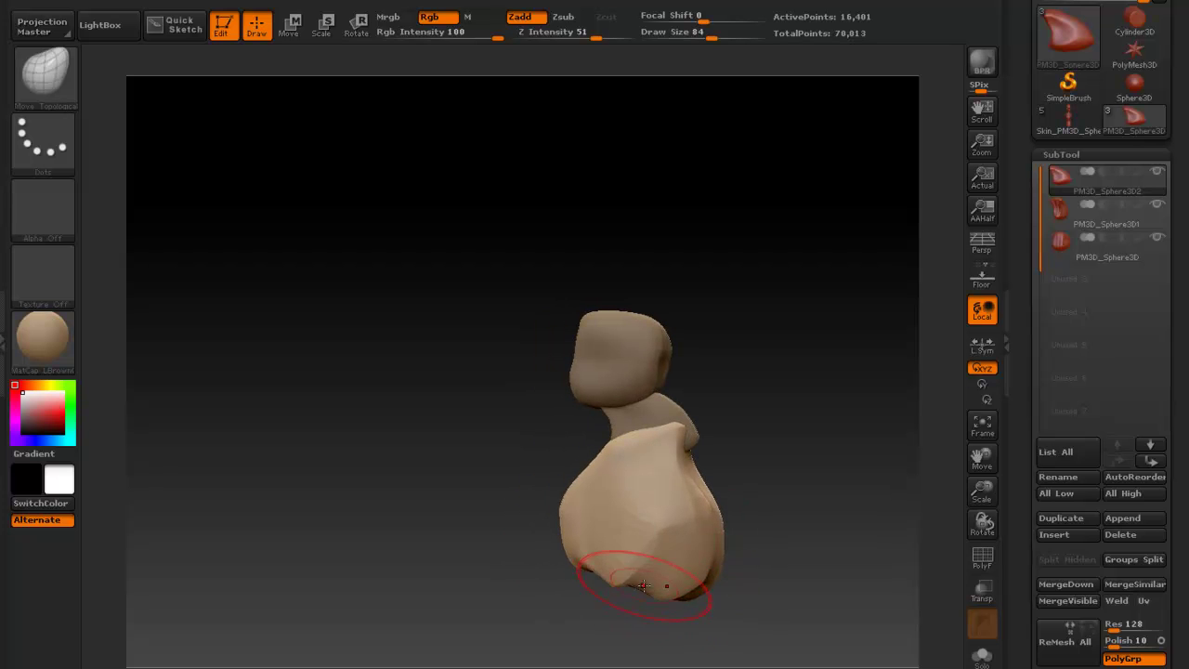
{"action": "mouse_move", "coordinate": [626, 616]}
{"action": "left_mouse_down"}
{"action": "mouse_move", "coordinate": [581, 578]}
{"action": "mouse_move", "coordinate": [568, 638]}
{"action": "left_mouse_up"}
Shape the torso's shoulders, upper back and chest with the Move Topological brush
{"action": "left_click_drag", "start_coordinate": [611, 518], "coordinate": [638, 464]}
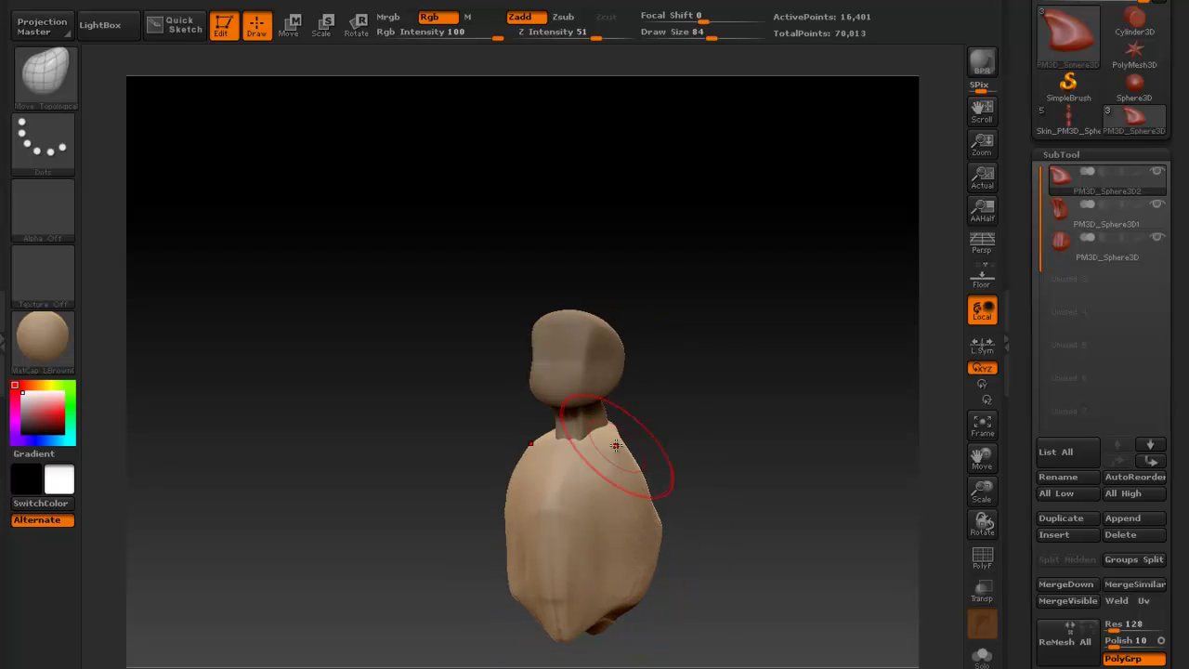
{"action": "mouse_move", "coordinate": [704, 424]}
{"action": "left_mouse_down"}
{"action": "mouse_move", "coordinate": [594, 449]}
{"action": "mouse_move", "coordinate": [606, 466]}
{"action": "left_mouse_up"}
{"action": "mouse_move", "coordinate": [654, 435]}
{"action": "left_mouse_down"}
{"action": "mouse_move", "coordinate": [730, 421]}
{"action": "mouse_move", "coordinate": [718, 464]}
{"action": "mouse_move", "coordinate": [747, 503]}
{"action": "mouse_move", "coordinate": [739, 512]}
{"action": "left_mouse_up"}
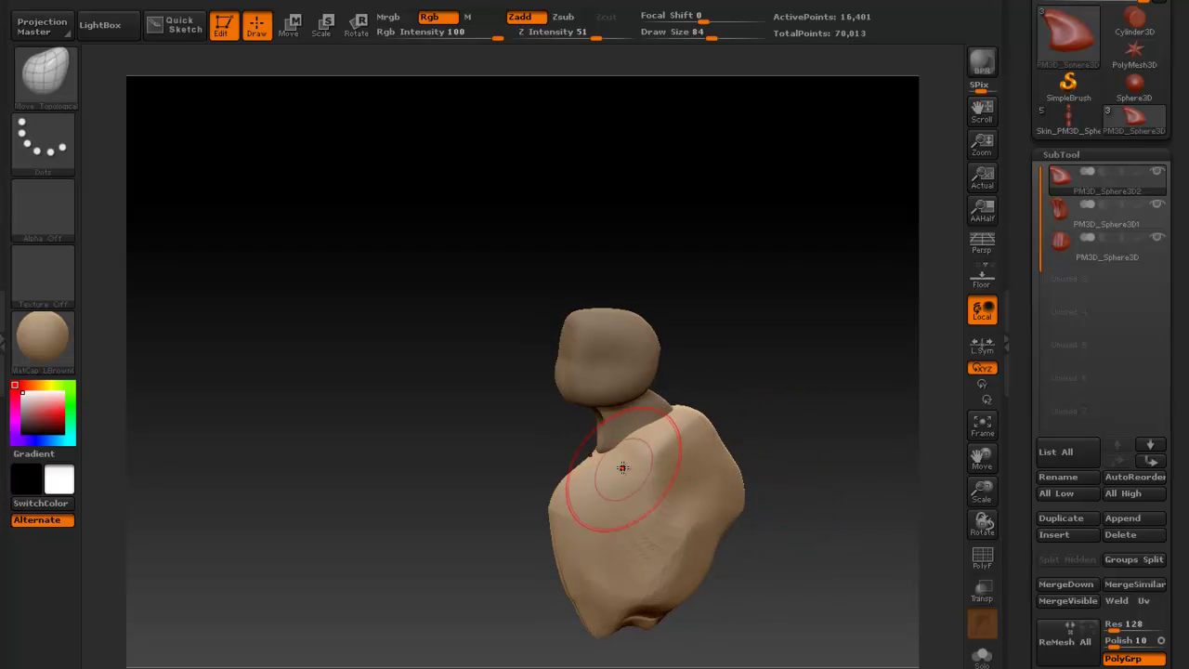
{"action": "left_click_drag", "start_coordinate": [624, 468], "coordinate": [618, 456]}
{"action": "left_click_drag", "start_coordinate": [574, 494], "coordinate": [597, 498]}
{"action": "mouse_move", "coordinate": [564, 535]}
{"action": "left_mouse_down"}
{"action": "mouse_move", "coordinate": [583, 536]}
{"action": "mouse_move", "coordinate": [591, 564]}
{"action": "left_mouse_up"}
Remesh the torso with DynaMesh and check its polygon wireframe
{"action": "left_click_drag", "start_coordinate": [774, 581], "coordinate": [799, 520], "text": "shift"}
{"action": "key", "text": "ctrl+d"}
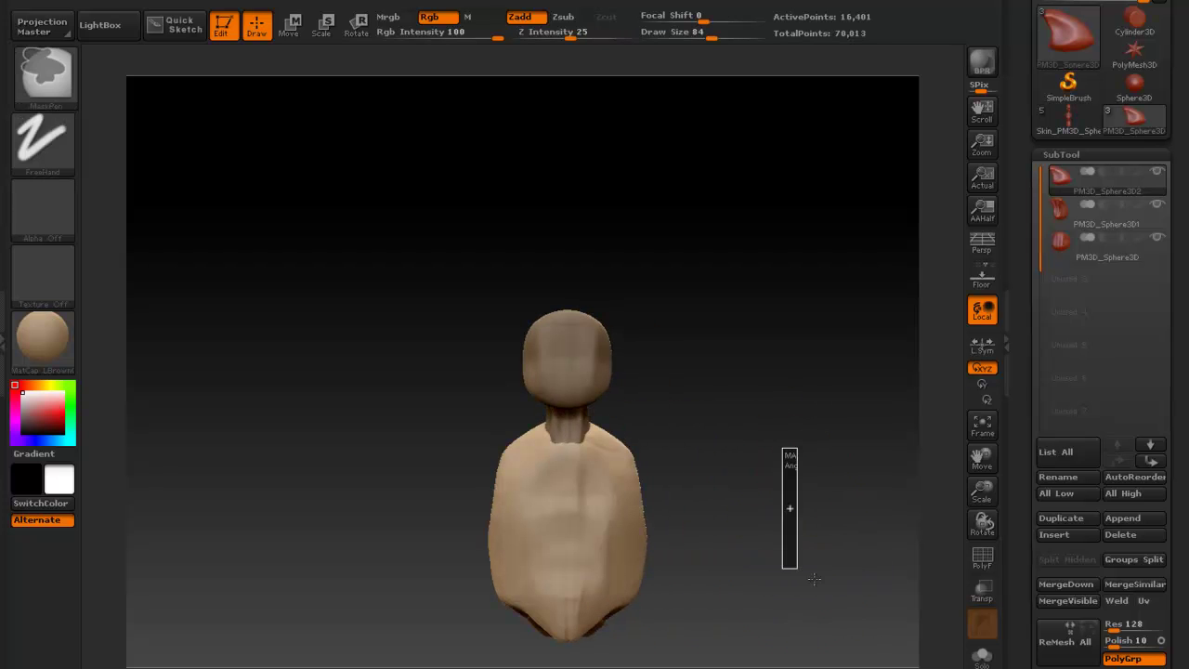
{"action": "mouse_move", "coordinate": [834, 495]}
{"action": "left_mouse_down"}
{"action": "mouse_move", "coordinate": [731, 488]}
{"action": "mouse_move", "coordinate": [919, 489]}
{"action": "left_mouse_up"}
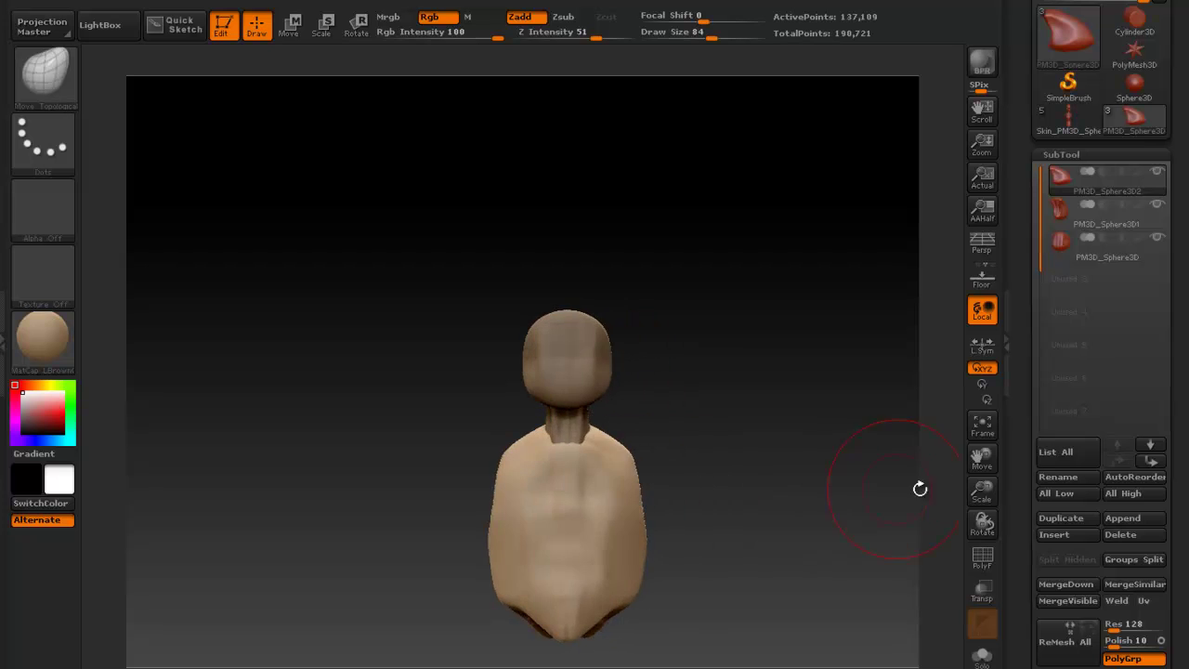
{"action": "left_click", "coordinate": [987, 569]}
{"action": "mouse_move", "coordinate": [762, 462]}
{"action": "left_mouse_down", "text": "alt"}
{"action": "mouse_move", "coordinate": [799, 567]}
{"action": "mouse_move", "coordinate": [815, 344]}
{"action": "mouse_move", "coordinate": [841, 499]}
{"action": "mouse_move", "coordinate": [842, 444]}
{"action": "mouse_move", "coordinate": [810, 382]}
{"action": "left_mouse_up", "text": "alt"}
{"action": "left_click", "coordinate": [980, 563]}
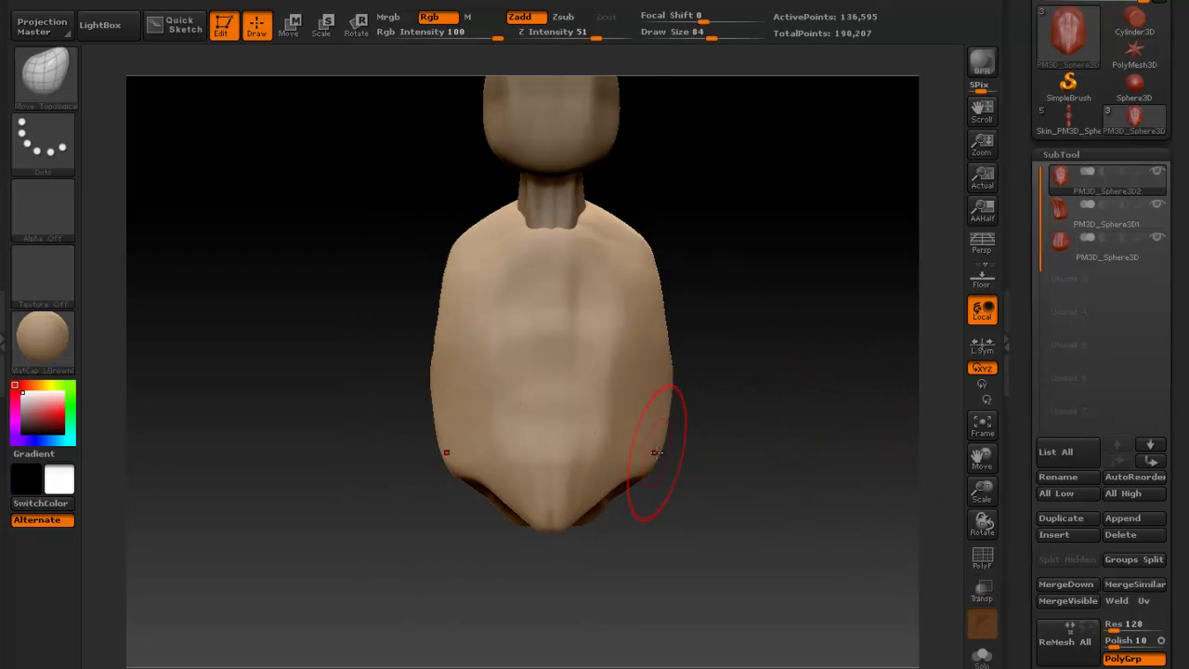
Pull the torso's lower half outward and down into a broad pear shape with a Draw Size of 177, and remesh it with DynaMesh
{"action": "mouse_move", "coordinate": [692, 465]}
{"action": "left_mouse_down"}
{"action": "mouse_move", "coordinate": [790, 546]}
{"action": "mouse_move", "coordinate": [741, 543]}
{"action": "left_mouse_up"}
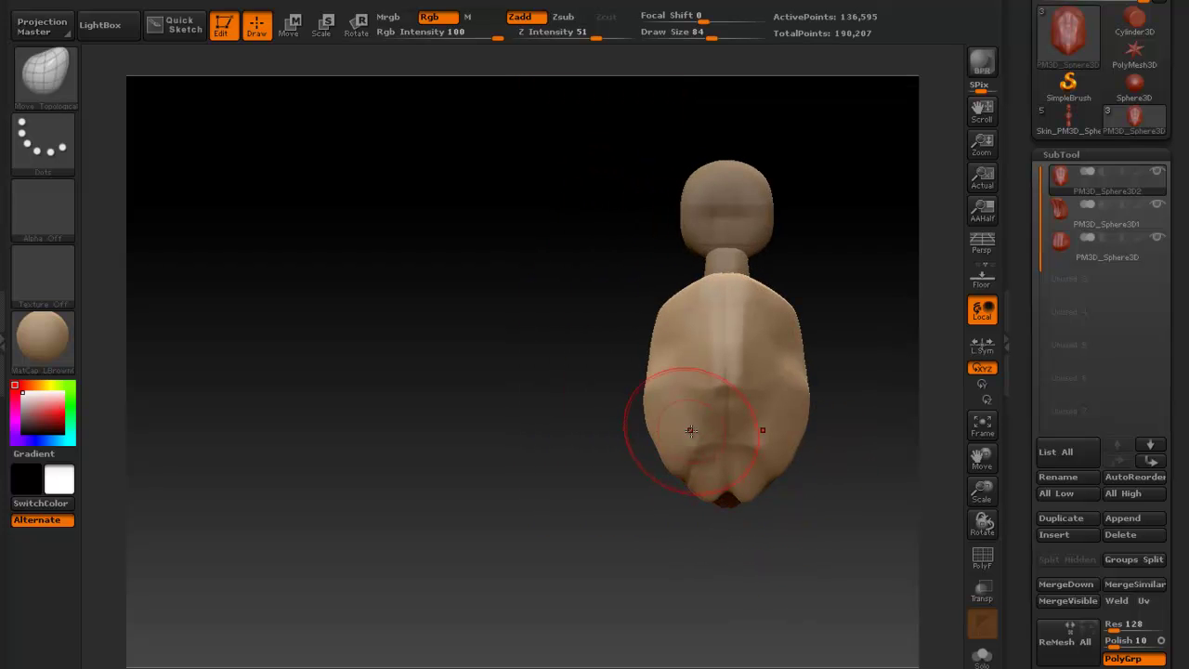
{"action": "key", "text": "s"}
{"action": "mouse_move", "coordinate": [688, 384]}
{"action": "left_mouse_down"}
{"action": "mouse_move", "coordinate": [716, 380]}
{"action": "mouse_move", "coordinate": [598, 358]}
{"action": "left_mouse_up"}
{"action": "mouse_move", "coordinate": [678, 413]}
{"action": "left_mouse_down"}
{"action": "mouse_move", "coordinate": [596, 456]}
{"action": "mouse_move", "coordinate": [662, 601]}
{"action": "left_mouse_up"}
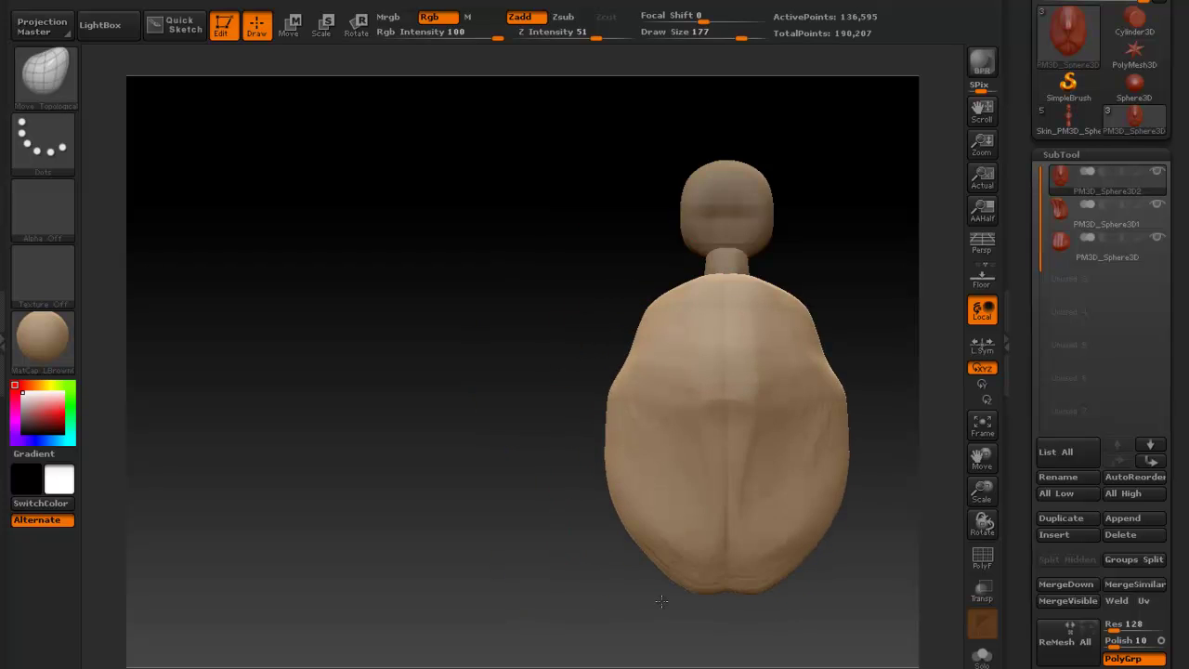
{"action": "left_click_drag", "start_coordinate": [631, 492], "coordinate": [594, 491]}
{"action": "mouse_move", "coordinate": [645, 340]}
{"action": "left_mouse_down"}
{"action": "mouse_move", "coordinate": [679, 355]}
{"action": "mouse_move", "coordinate": [690, 346]}
{"action": "left_mouse_up"}
{"action": "mouse_move", "coordinate": [521, 344]}
{"action": "left_mouse_down"}
{"action": "mouse_move", "coordinate": [753, 343]}
{"action": "mouse_move", "coordinate": [796, 400]}
{"action": "mouse_move", "coordinate": [746, 344]}
{"action": "mouse_move", "coordinate": [756, 419]}
{"action": "mouse_move", "coordinate": [726, 395]}
{"action": "left_mouse_up"}
{"action": "key", "text": "f"}
{"action": "left_click_drag", "start_coordinate": [797, 379], "coordinate": [803, 429], "text": "ctrl"}
{"action": "left_click_drag", "start_coordinate": [1020, 537], "coordinate": [1017, 322]}
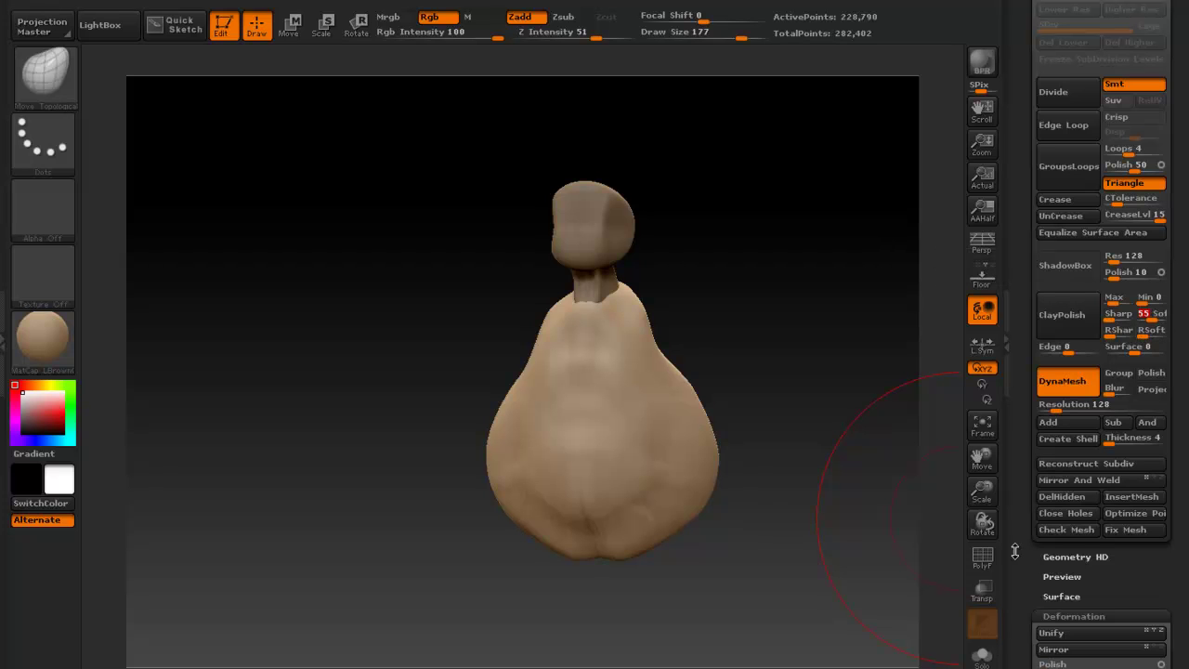
{"action": "left_click_drag", "start_coordinate": [1018, 553], "coordinate": [1031, 449]}
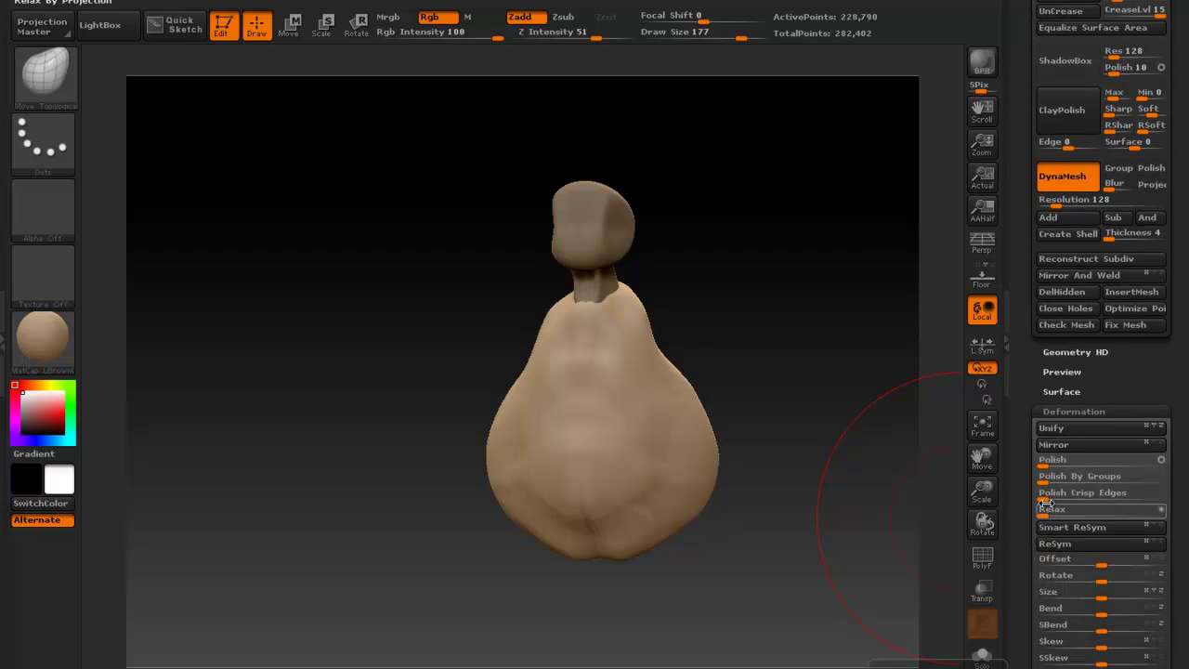
{"action": "left_click_drag", "start_coordinate": [1024, 372], "coordinate": [1078, 527]}
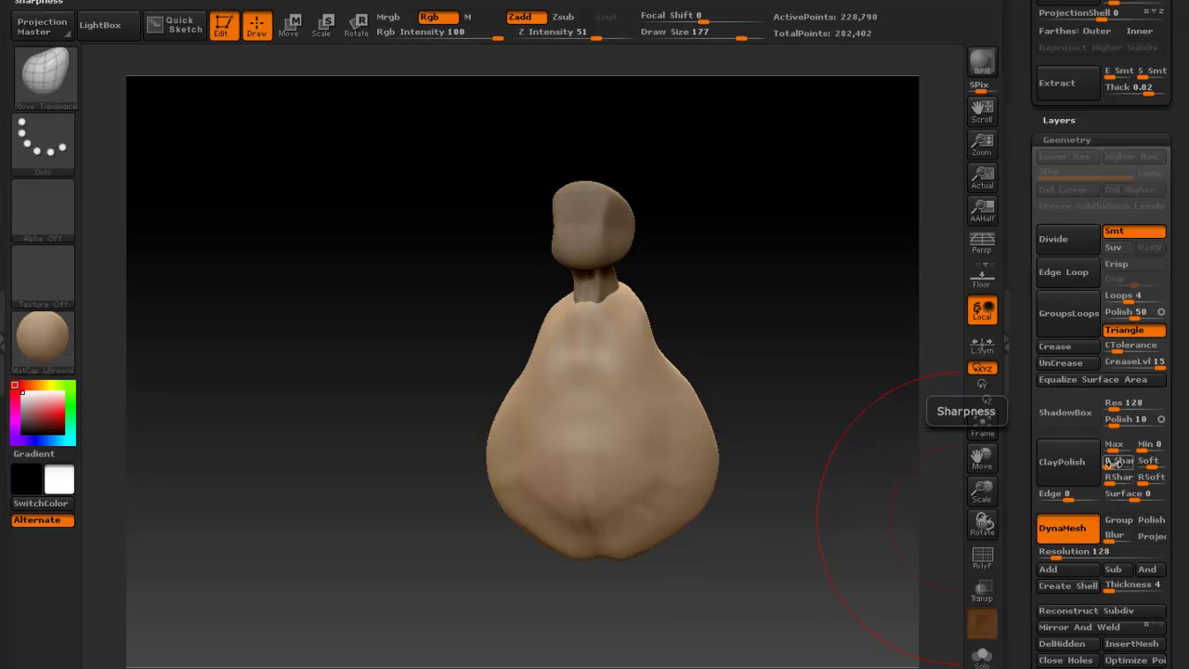
Refine the torso's back and upper chest profile in side view with the Move Topological brush
{"action": "left_click_drag", "start_coordinate": [829, 458], "coordinate": [797, 487]}
{"action": "mouse_move", "coordinate": [650, 350]}
{"action": "left_mouse_down"}
{"action": "mouse_move", "coordinate": [767, 366]}
{"action": "mouse_move", "coordinate": [743, 346]}
{"action": "left_mouse_up"}
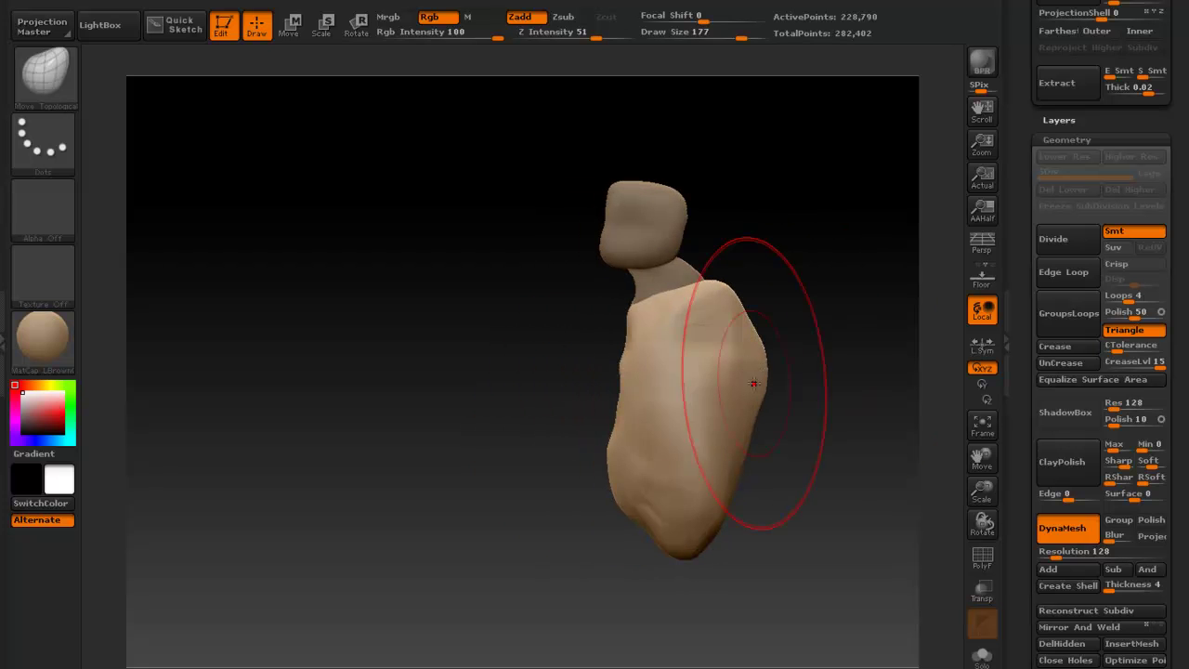
{"action": "left_click_drag", "start_coordinate": [634, 318], "coordinate": [660, 313]}
{"action": "mouse_move", "coordinate": [818, 264]}
{"action": "left_mouse_down"}
{"action": "mouse_move", "coordinate": [772, 277]}
{"action": "mouse_move", "coordinate": [828, 310]}
{"action": "mouse_move", "coordinate": [826, 300]}
{"action": "mouse_move", "coordinate": [892, 306]}
{"action": "mouse_move", "coordinate": [820, 393]}
{"action": "mouse_move", "coordinate": [869, 406]}
{"action": "mouse_move", "coordinate": [815, 412]}
{"action": "left_mouse_up"}
{"action": "mouse_move", "coordinate": [812, 308]}
{"action": "left_mouse_down", "text": "alt"}
{"action": "mouse_move", "coordinate": [844, 393]}
{"action": "mouse_move", "coordinate": [841, 305]}
{"action": "mouse_move", "coordinate": [846, 372]}
{"action": "mouse_move", "coordinate": [830, 374]}
{"action": "left_mouse_up", "text": "alt"}
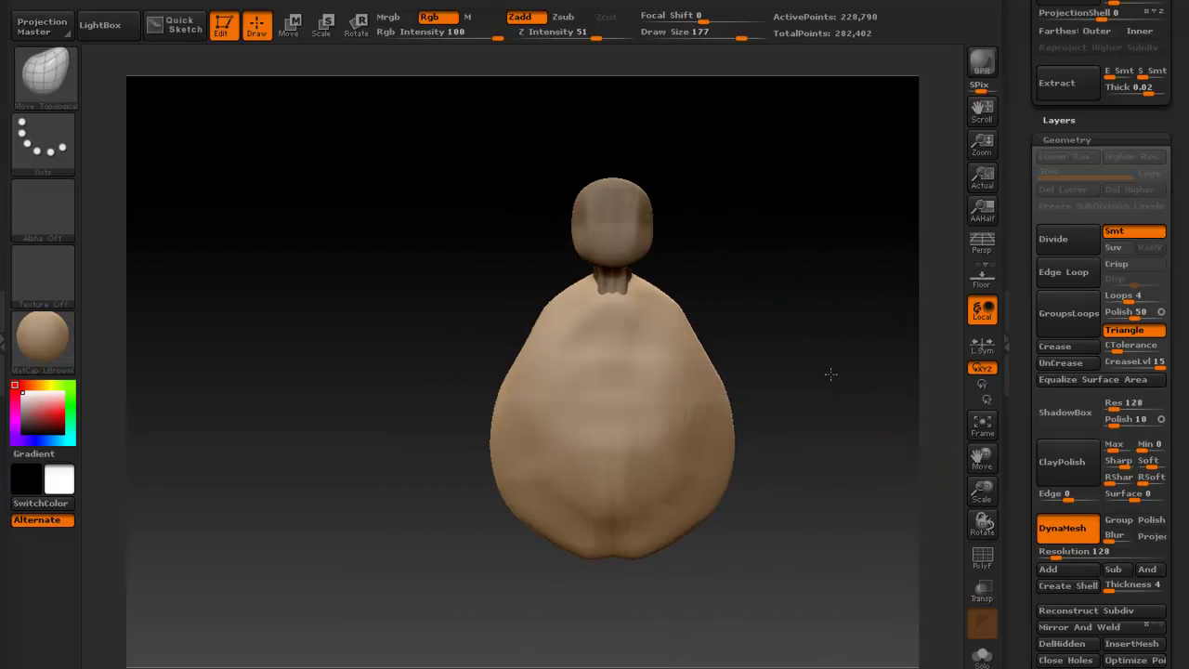
Select the neck subtool in the subtool list and duplicate it for an arm
{"action": "left_click_drag", "start_coordinate": [1099, 147], "coordinate": [1075, 348]}
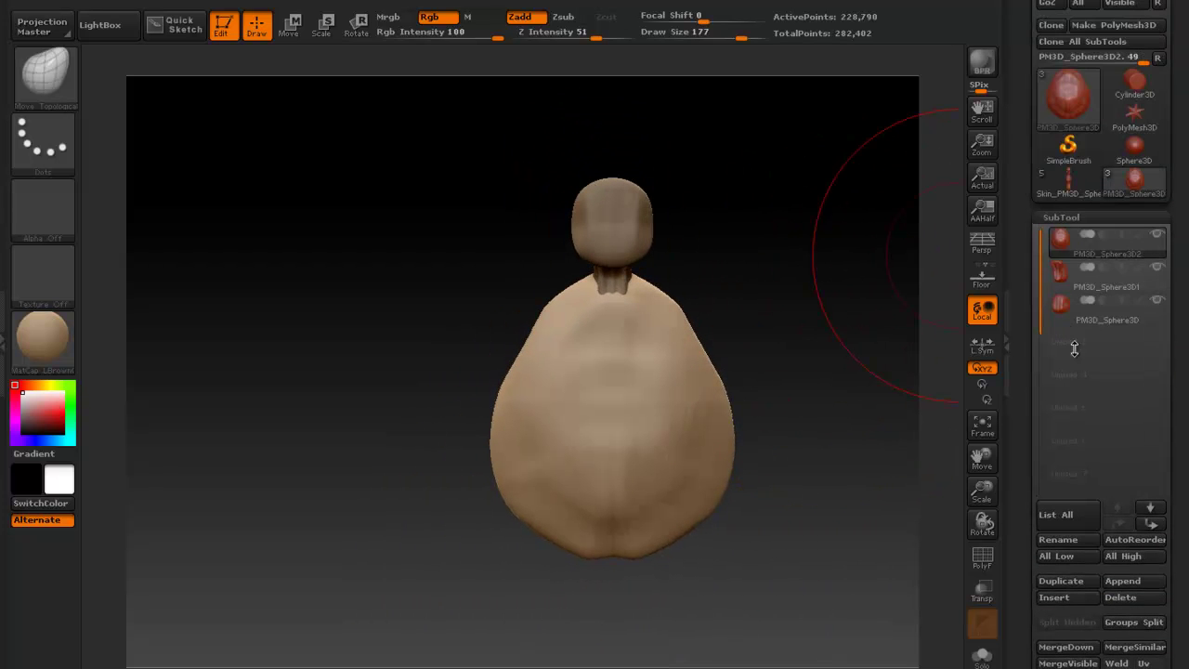
{"action": "left_click", "coordinate": [1069, 277]}
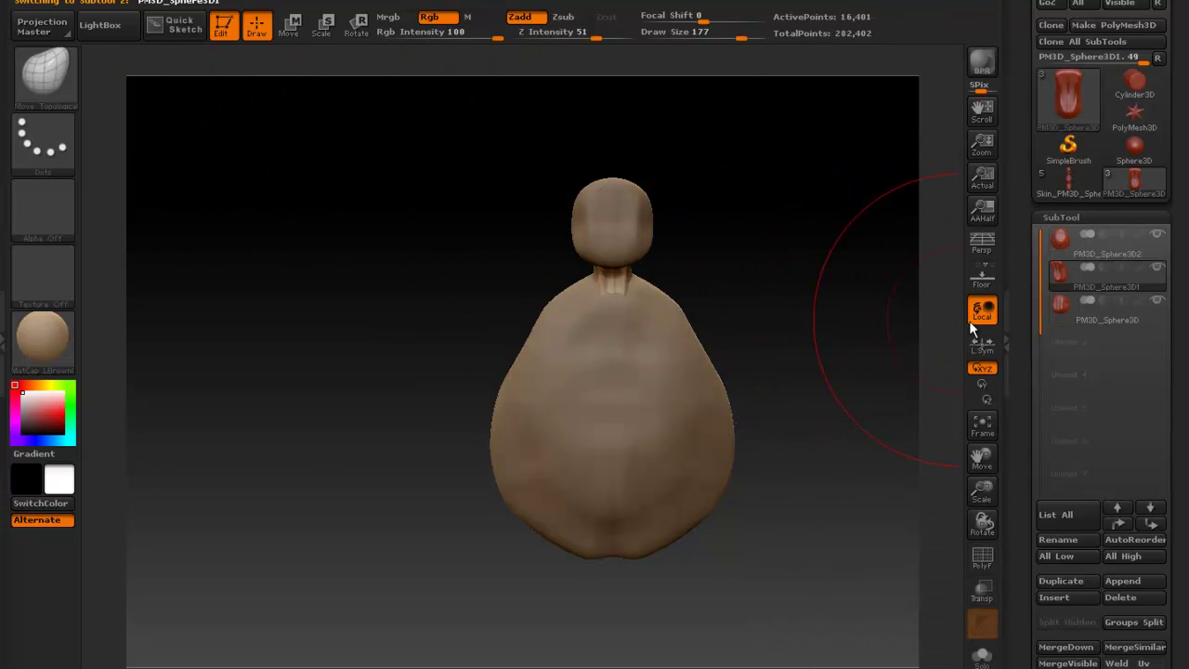
{"action": "left_click", "coordinate": [1065, 580]}
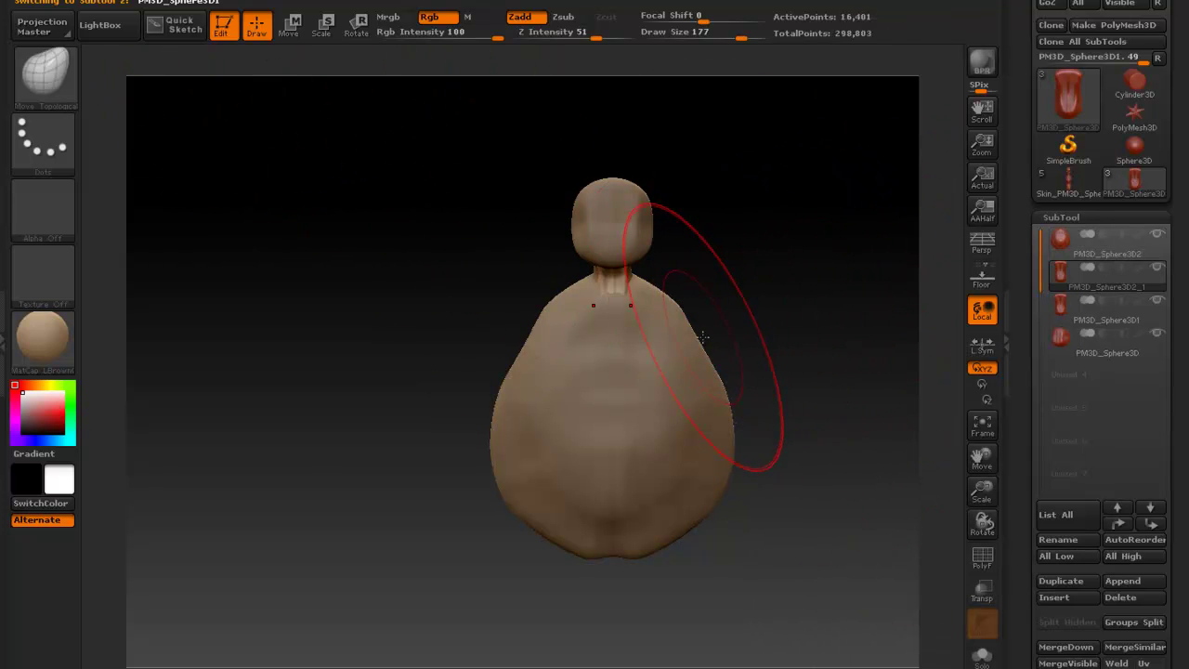
Move the new duplicate sideways and down with a horizontal Transpose line so it sits against the torso's side as an arm
{"action": "key", "text": "shift"}
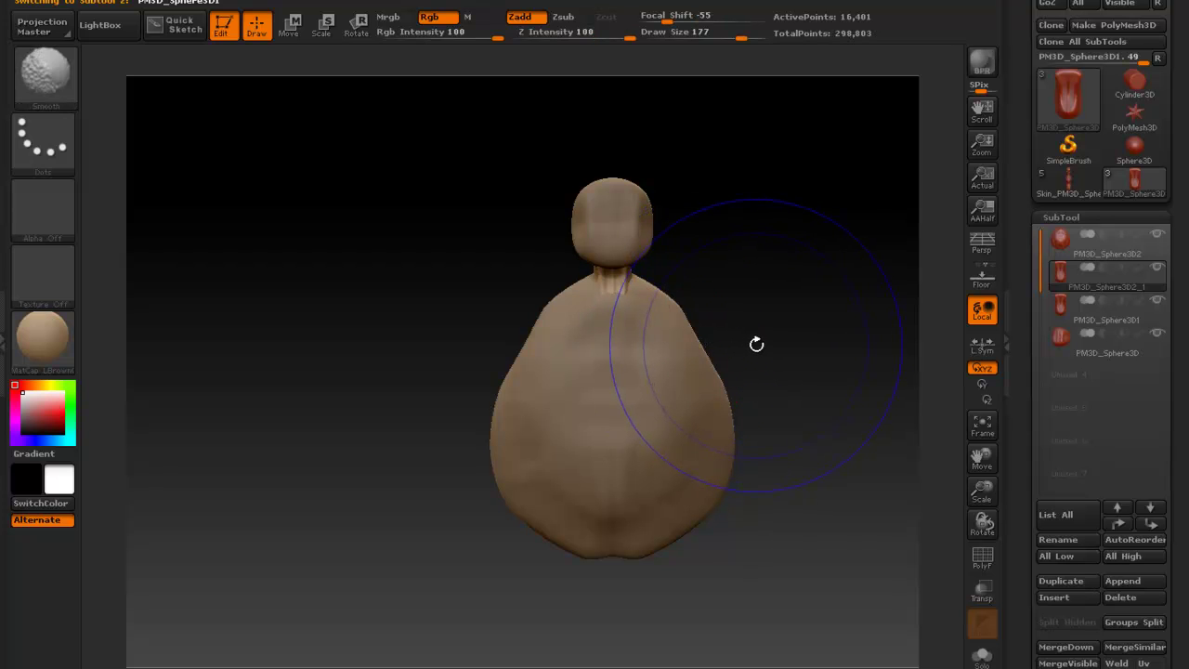
{"action": "left_click", "coordinate": [290, 28]}
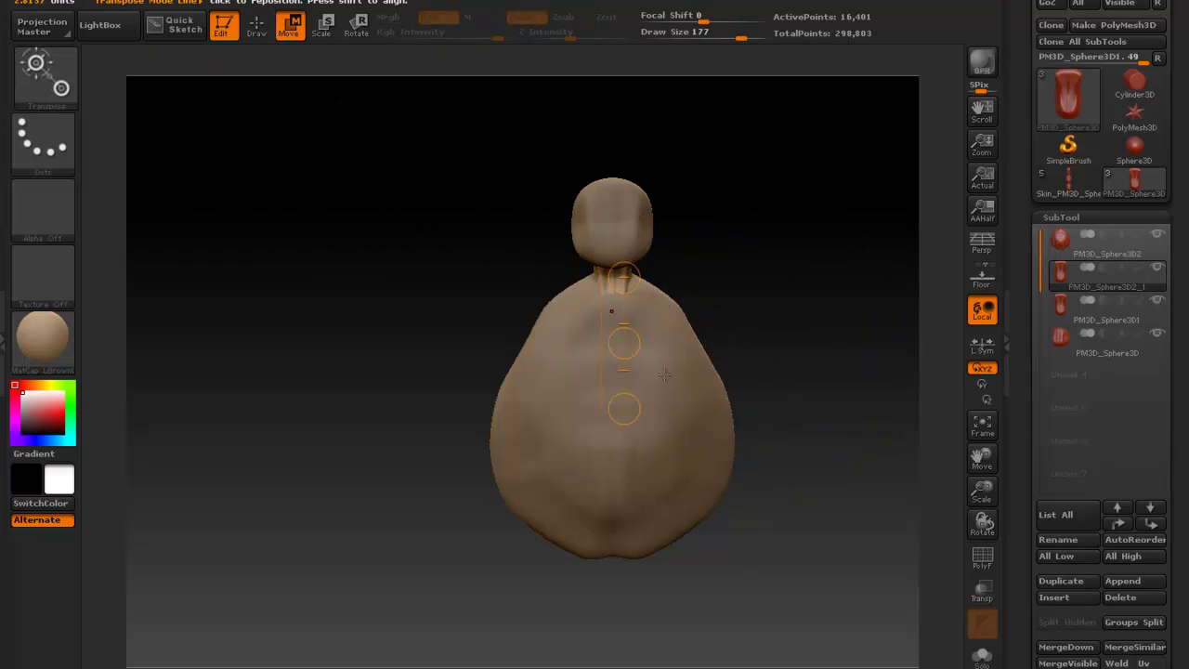
{"action": "left_click_drag", "start_coordinate": [569, 391], "coordinate": [913, 392]}
{"action": "left_click_drag", "start_coordinate": [743, 391], "coordinate": [850, 396]}
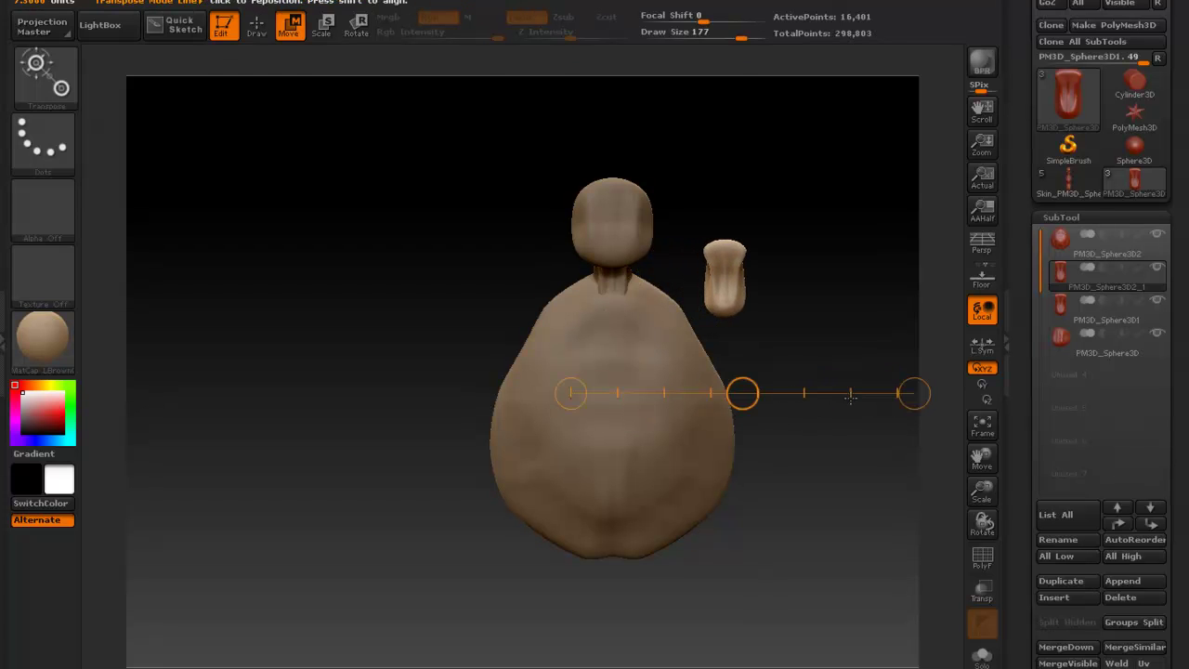
{"action": "mouse_move", "coordinate": [747, 394]}
{"action": "left_mouse_down"}
{"action": "mouse_move", "coordinate": [749, 468]}
{"action": "mouse_move", "coordinate": [678, 441]}
{"action": "mouse_move", "coordinate": [755, 413]}
{"action": "left_mouse_up"}
Turn on Local Symmetry and stretch the arm block downward into a long limb with the Move Topological brush
{"action": "left_click", "coordinate": [257, 24]}
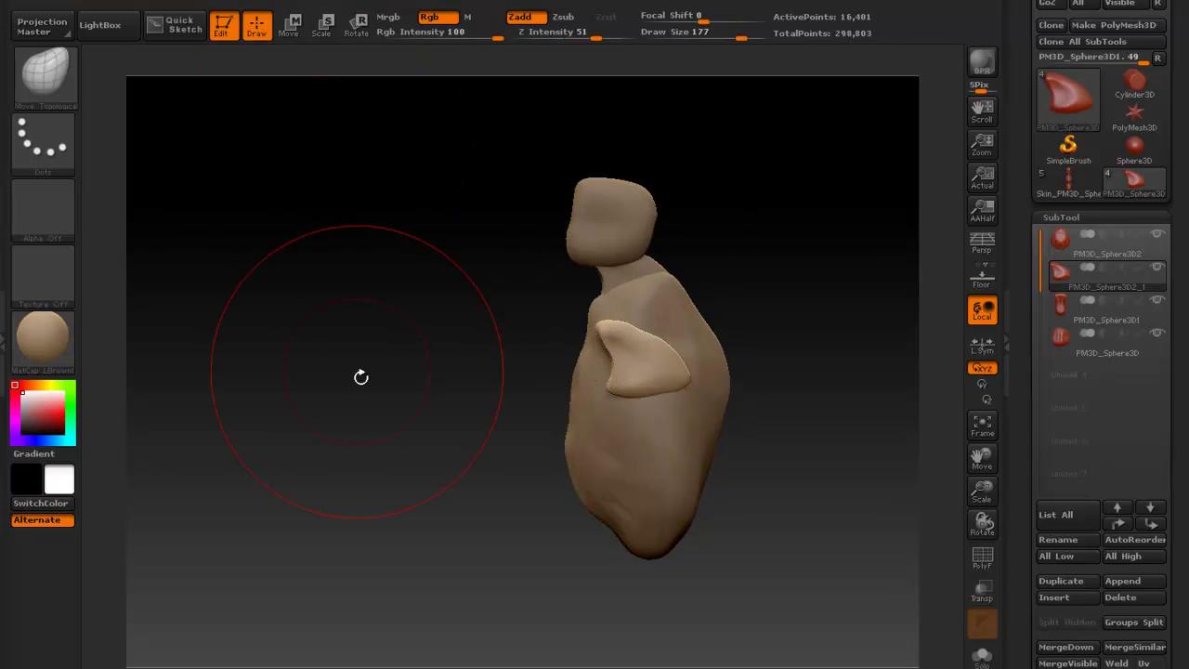
{"action": "left_click_drag", "start_coordinate": [361, 377], "coordinate": [462, 390]}
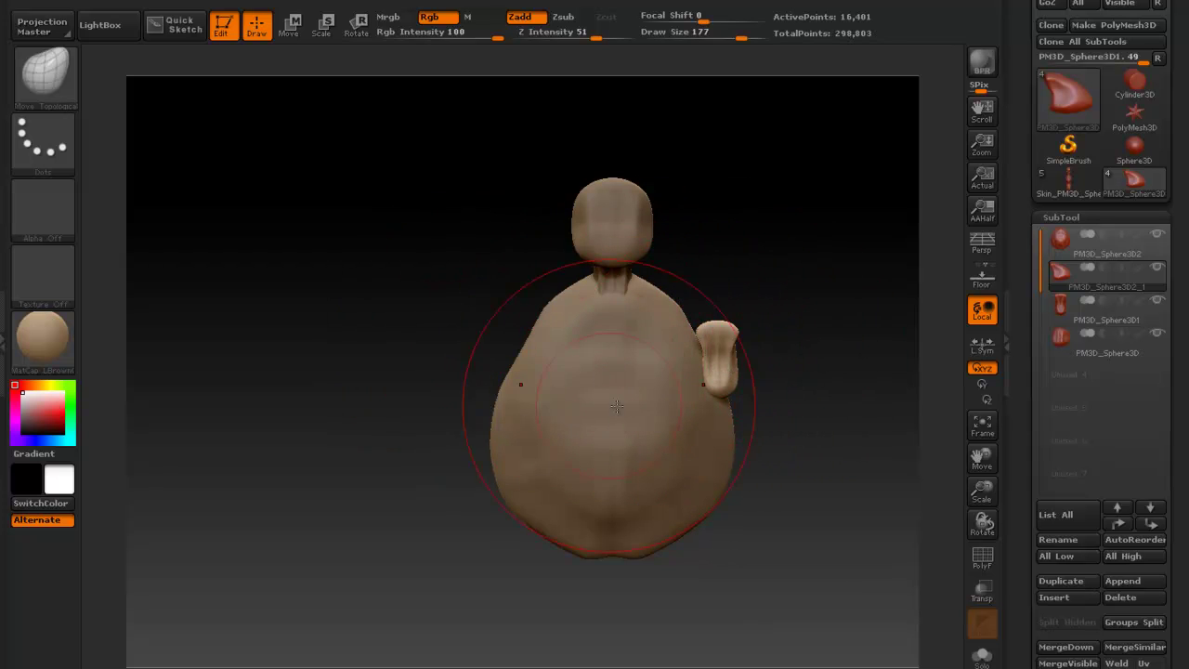
{"action": "left_click", "coordinate": [982, 344]}
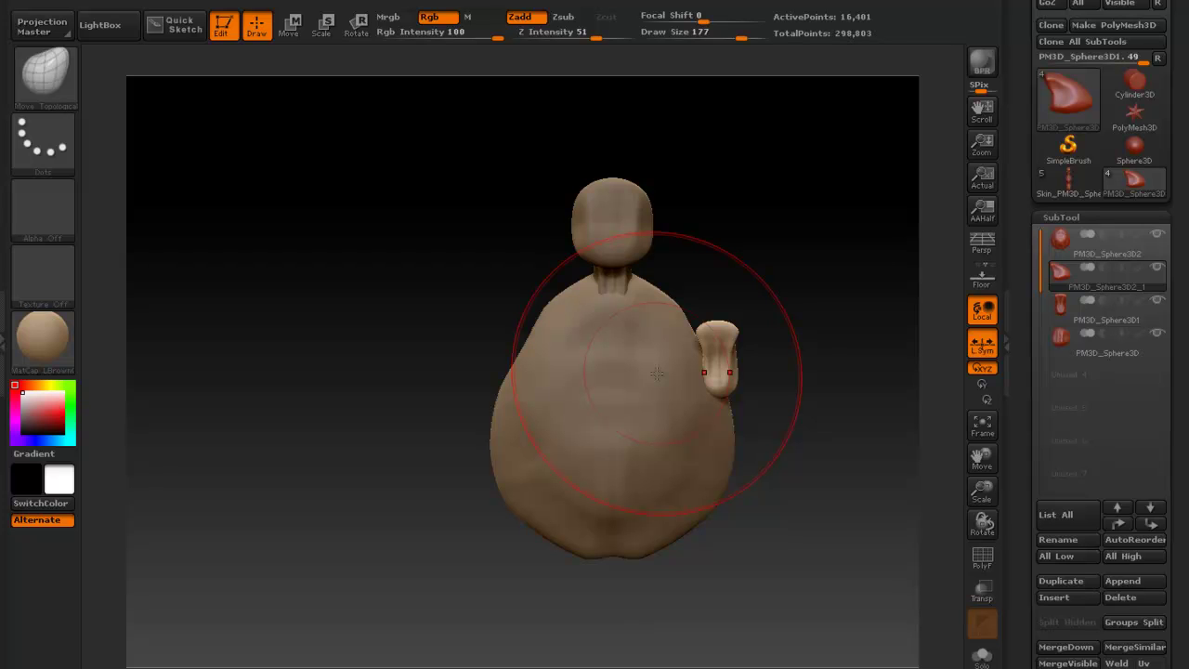
{"action": "mouse_move", "coordinate": [720, 351]}
{"action": "left_mouse_down"}
{"action": "mouse_move", "coordinate": [715, 306]}
{"action": "mouse_move", "coordinate": [722, 441]}
{"action": "left_mouse_up"}
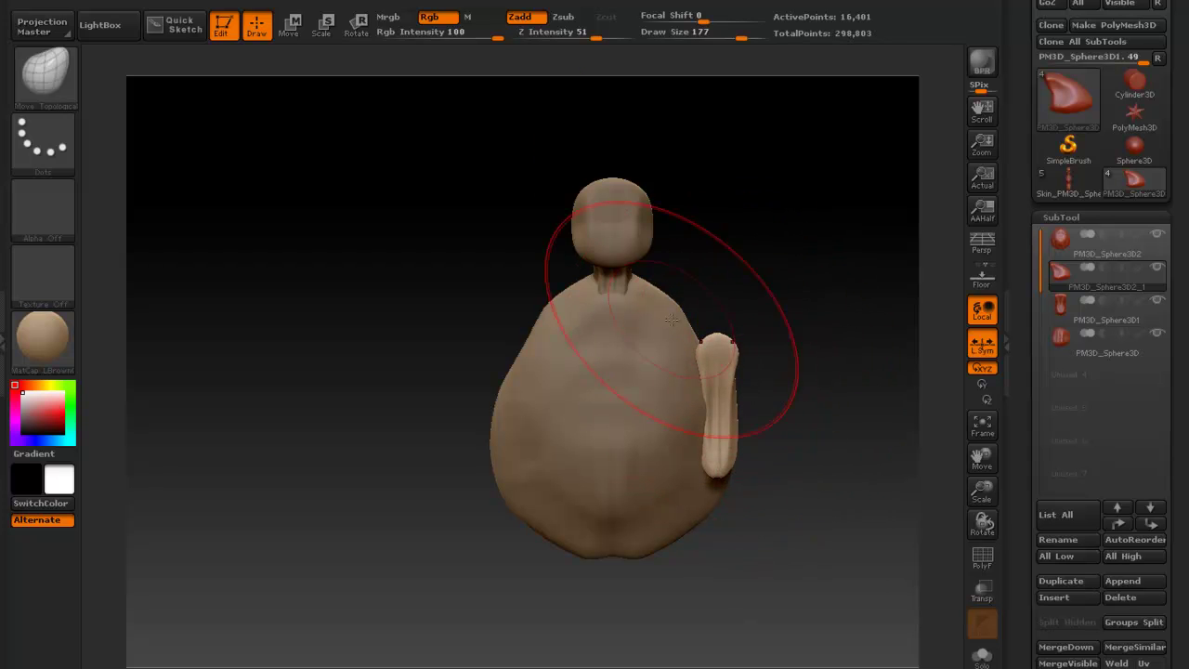
Rotate the arm outward from its upper end with a vertical Transpose line so it angles away from the torso
{"action": "left_click", "coordinate": [359, 26]}
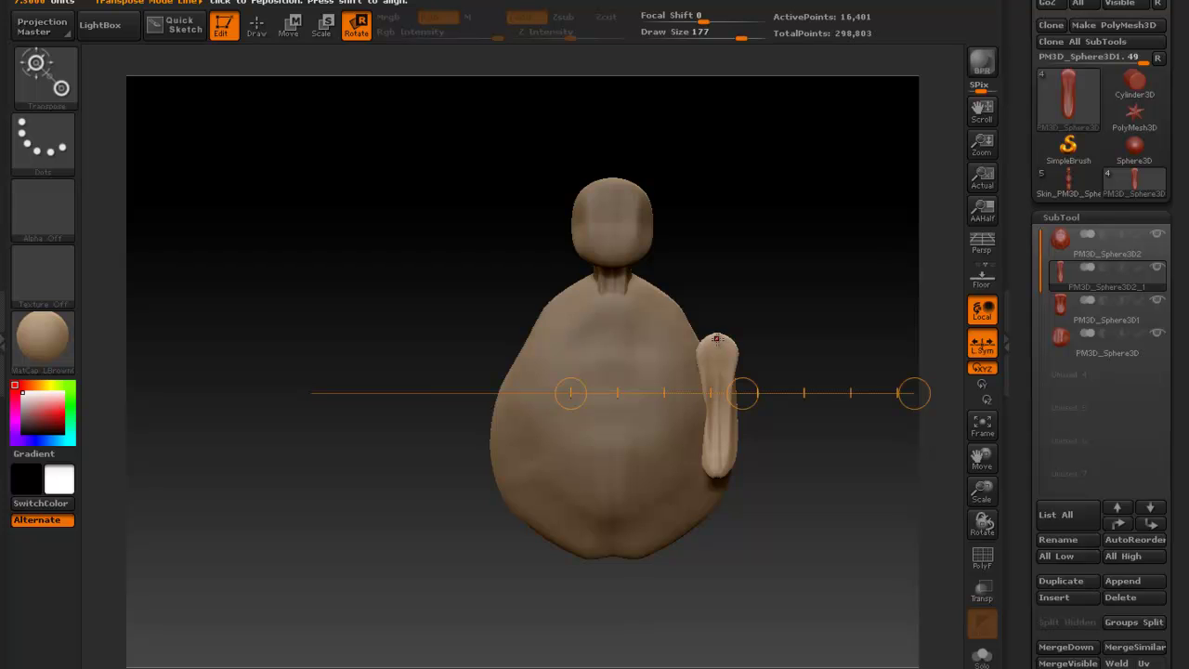
{"action": "left_click_drag", "start_coordinate": [861, 327], "coordinate": [757, 320]}
{"action": "left_click_drag", "start_coordinate": [868, 299], "coordinate": [897, 322]}
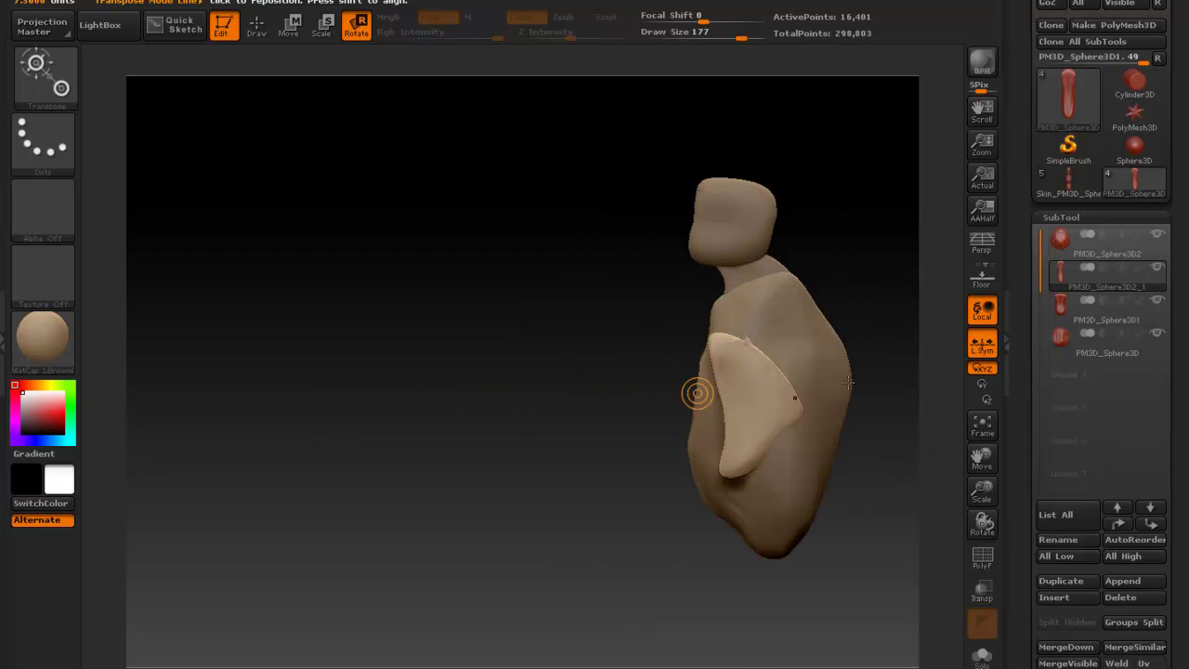
{"action": "left_click_drag", "start_coordinate": [881, 479], "coordinate": [824, 502]}
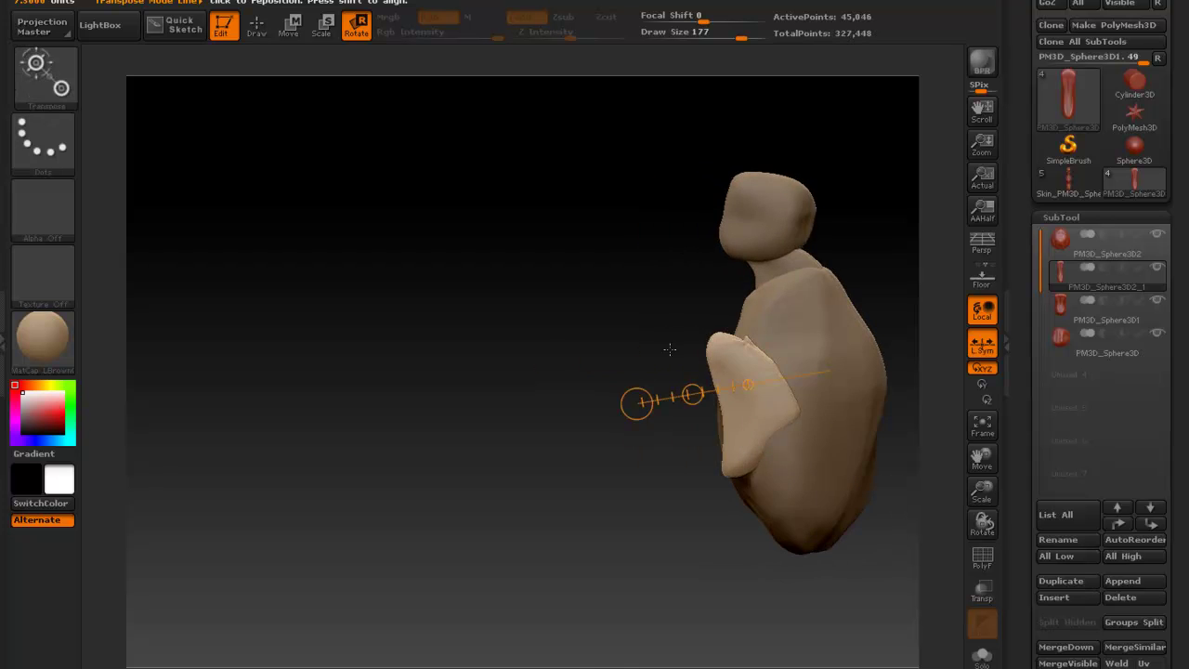
{"action": "left_click_drag", "start_coordinate": [669, 349], "coordinate": [649, 361], "text": "shift"}
{"action": "left_click", "coordinate": [723, 341]}
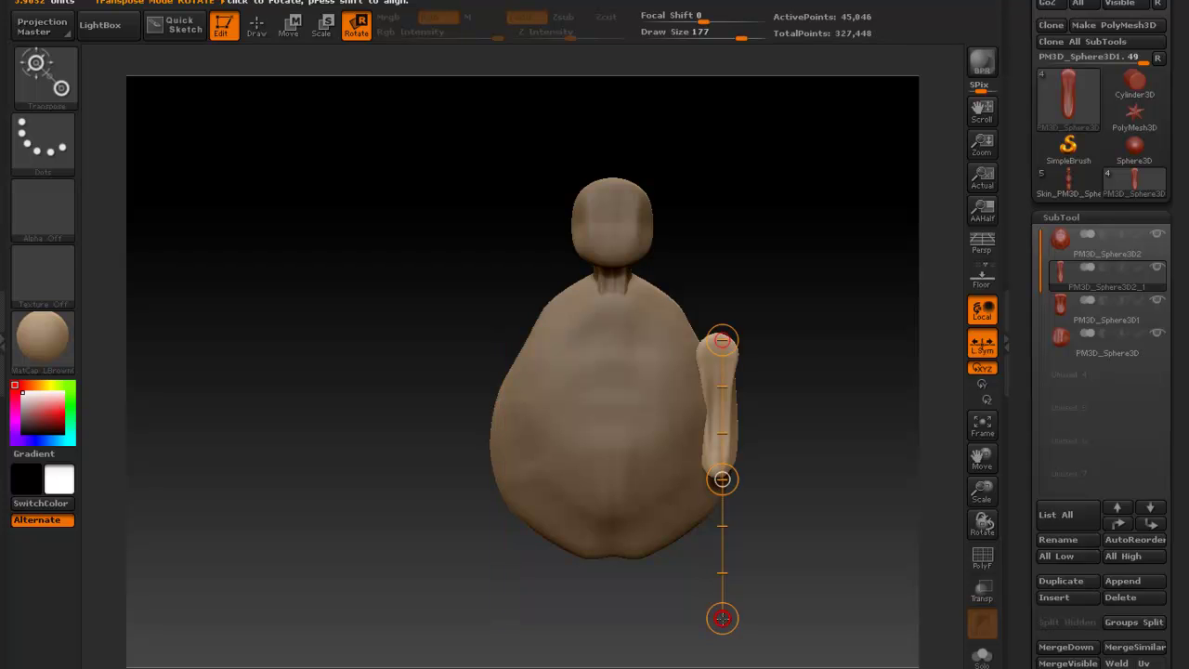
{"action": "left_click_drag", "start_coordinate": [723, 619], "coordinate": [912, 454]}
{"action": "left_click_drag", "start_coordinate": [878, 548], "coordinate": [432, 251]}
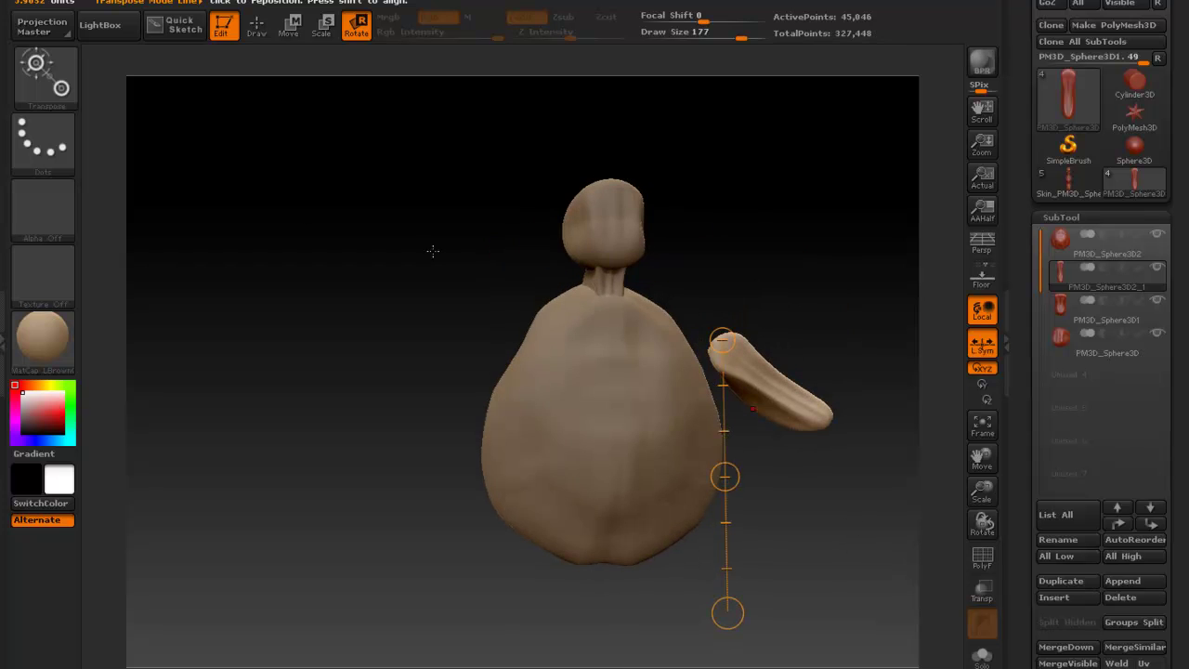
Pull the arm's upper end into the torso's shoulder area, lengthen it into a gentle curve with Move Topological and smooth it
{"action": "left_click", "coordinate": [256, 26]}
{"action": "left_click_drag", "start_coordinate": [292, 353], "coordinate": [390, 353]}
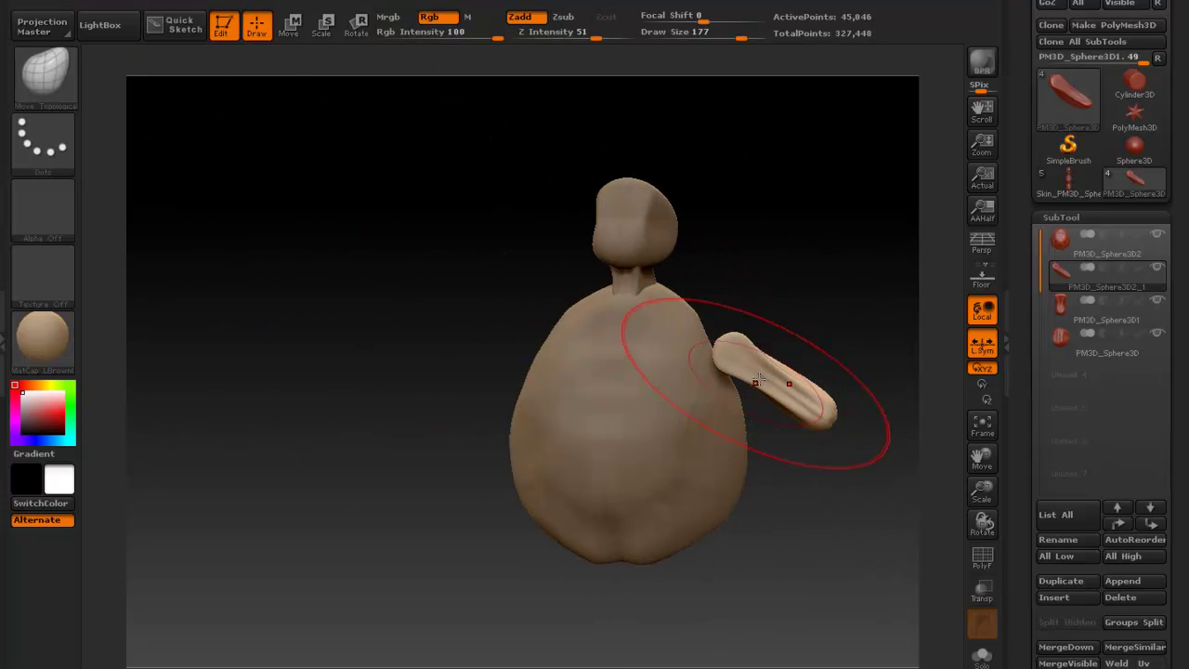
{"action": "mouse_move", "coordinate": [827, 344]}
{"action": "left_mouse_down"}
{"action": "mouse_move", "coordinate": [839, 340]}
{"action": "mouse_move", "coordinate": [829, 357]}
{"action": "mouse_move", "coordinate": [823, 326]}
{"action": "mouse_move", "coordinate": [764, 375]}
{"action": "left_mouse_up"}
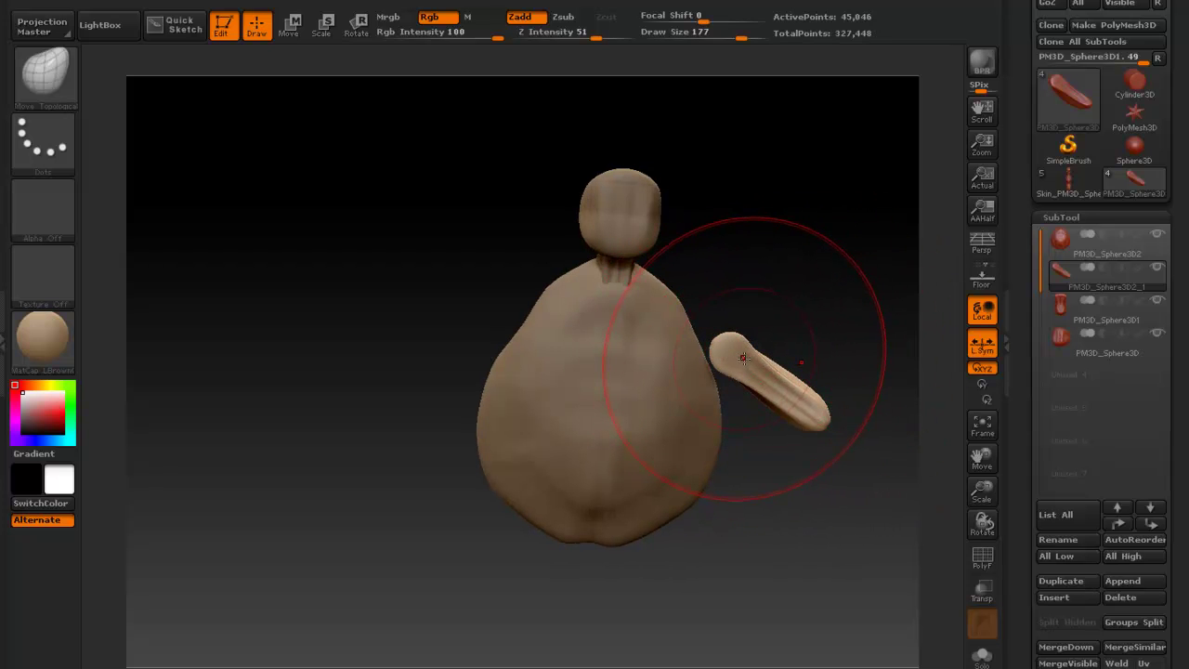
{"action": "left_click_drag", "start_coordinate": [720, 348], "coordinate": [680, 341]}
{"action": "left_click_drag", "start_coordinate": [782, 317], "coordinate": [767, 292]}
{"action": "left_click_drag", "start_coordinate": [641, 385], "coordinate": [796, 362]}
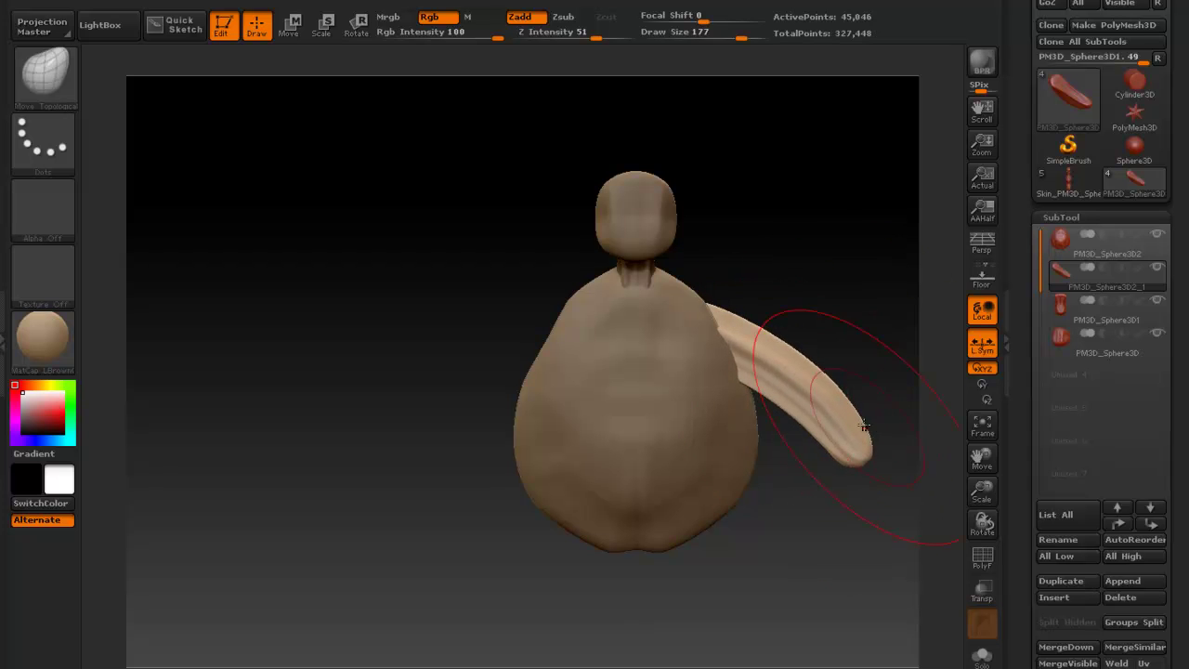
{"action": "key", "text": "shift"}
Remesh the arm with DynaMesh at resolution 16, using PolyFrame to check the polygon density
{"action": "left_click_drag", "start_coordinate": [1022, 539], "coordinate": [1010, 323]}
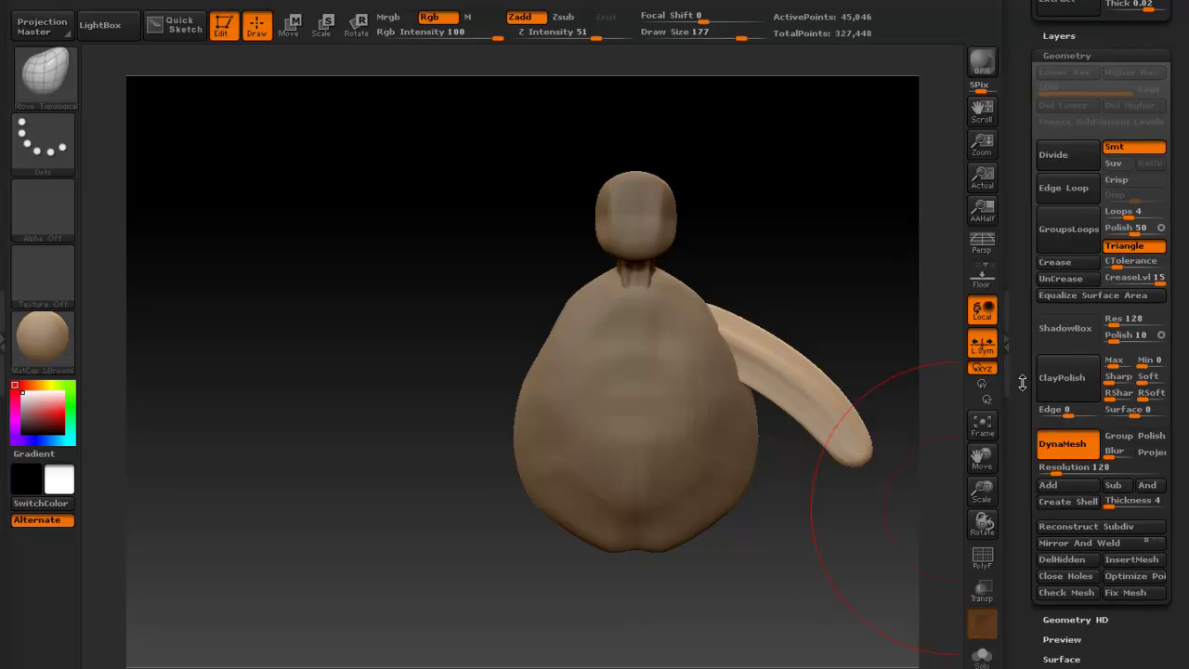
{"action": "left_click_drag", "start_coordinate": [1056, 467], "coordinate": [1047, 474]}
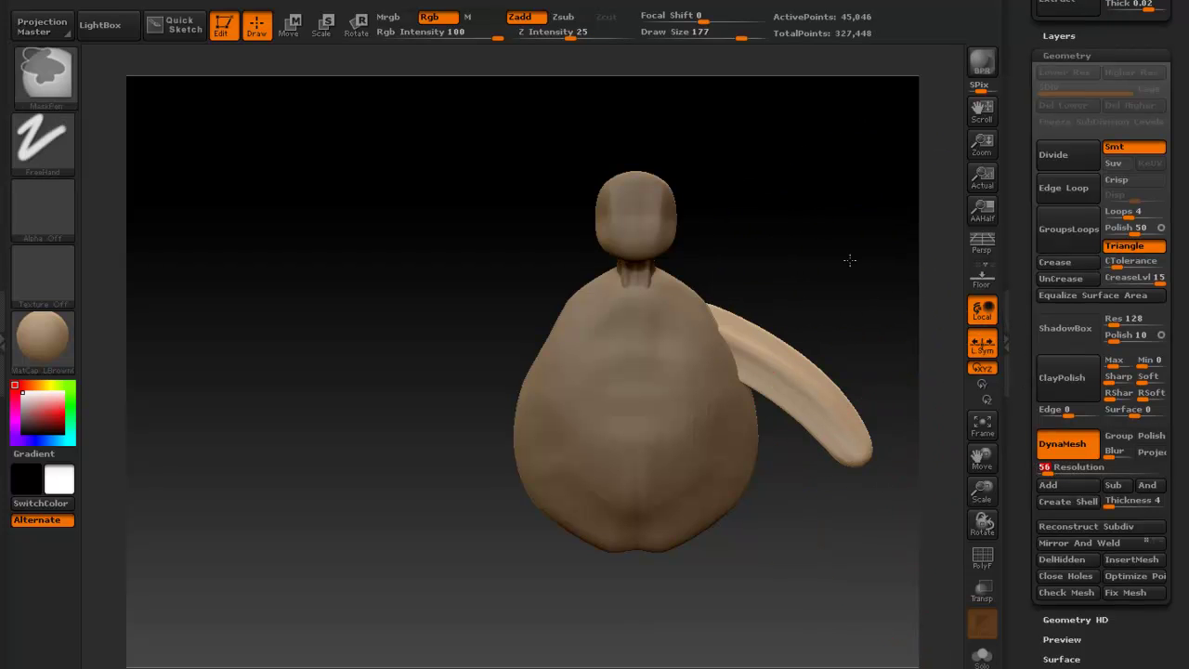
{"action": "left_click", "coordinate": [981, 561]}
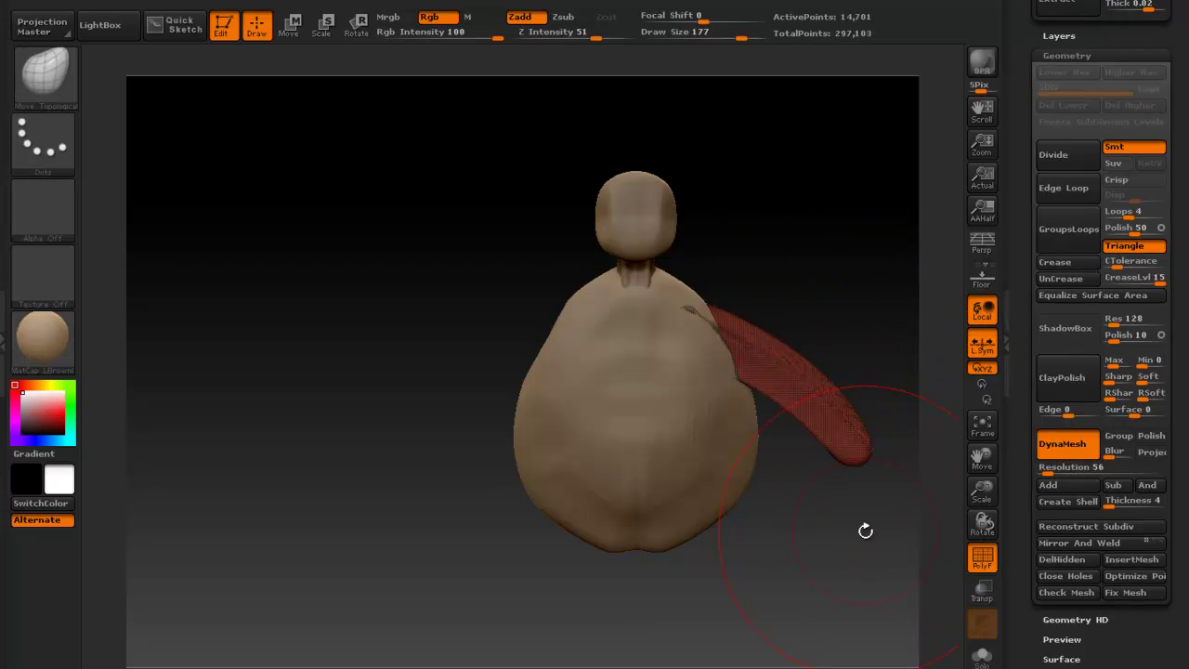
{"action": "left_click_drag", "start_coordinate": [1041, 469], "coordinate": [1053, 471]}
{"action": "left_click_drag", "start_coordinate": [846, 317], "coordinate": [897, 385], "text": "ctrl"}
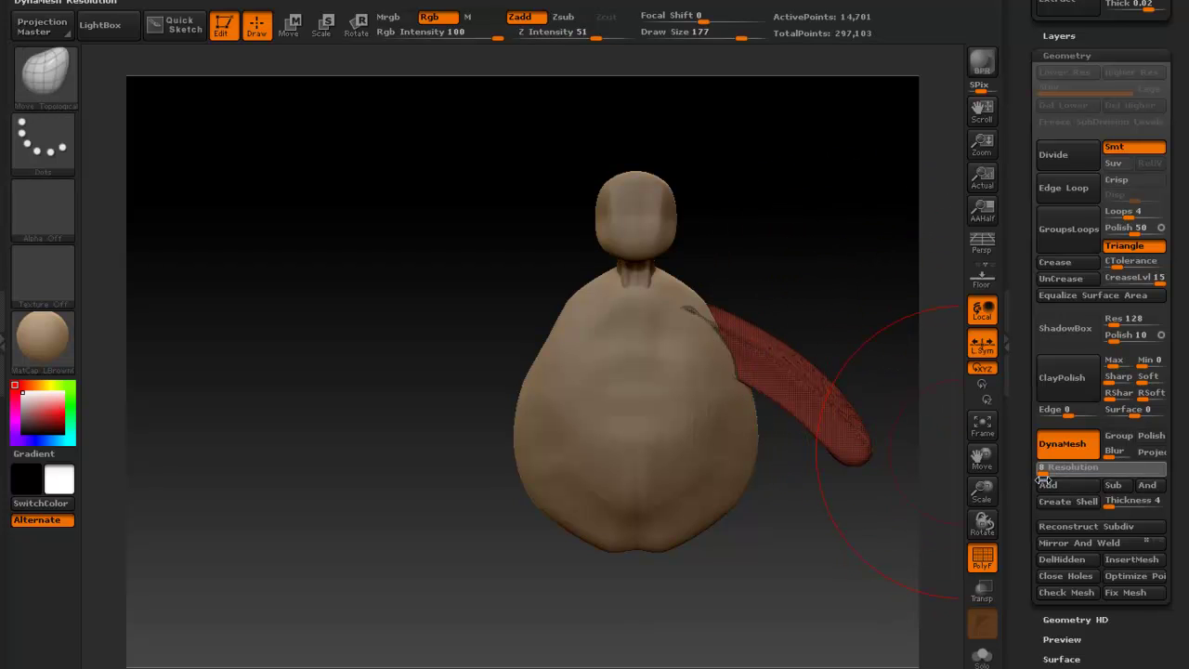
{"action": "mouse_move", "coordinate": [865, 383]}
{"action": "left_mouse_down", "text": "ctrl"}
{"action": "mouse_move", "coordinate": [883, 398]}
{"action": "mouse_move", "coordinate": [890, 466]}
{"action": "left_mouse_up", "text": "ctrl"}
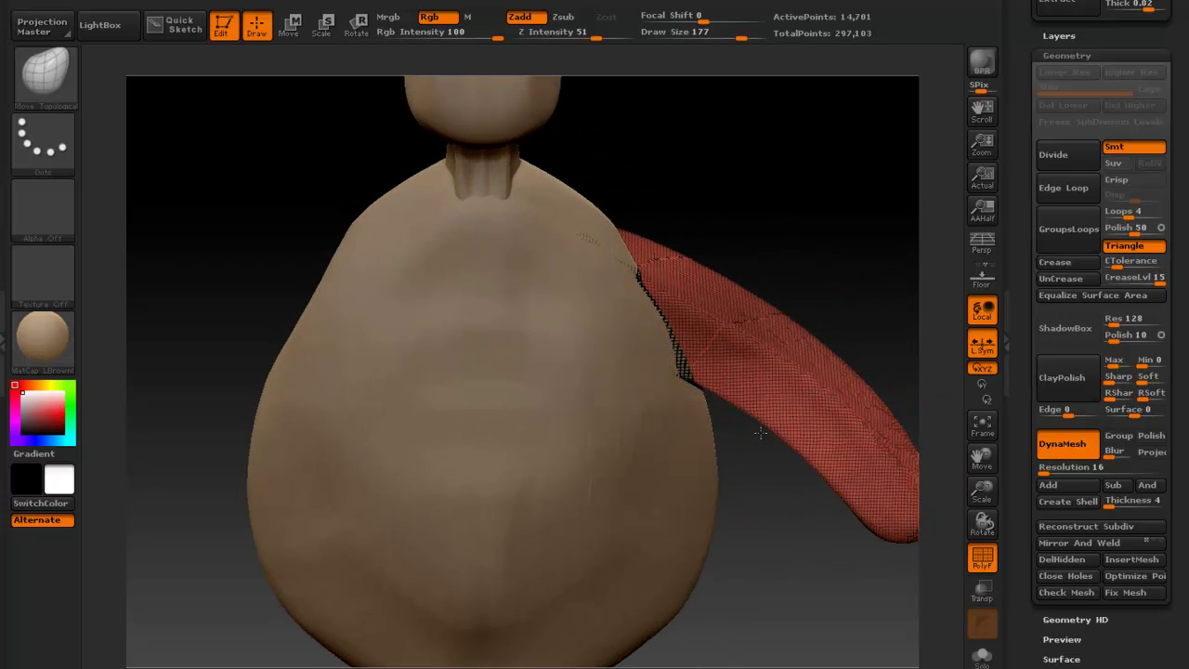
{"action": "left_click_drag", "start_coordinate": [866, 266], "coordinate": [894, 320], "text": "ctrl"}
{"action": "mouse_move", "coordinate": [865, 568]}
{"action": "left_mouse_down"}
{"action": "mouse_move", "coordinate": [843, 582]}
{"action": "mouse_move", "coordinate": [810, 578]}
{"action": "mouse_move", "coordinate": [855, 557]}
{"action": "mouse_move", "coordinate": [777, 561]}
{"action": "mouse_move", "coordinate": [877, 559]}
{"action": "mouse_move", "coordinate": [856, 576]}
{"action": "mouse_move", "coordinate": [880, 498]}
{"action": "left_mouse_up"}
{"action": "left_click_drag", "start_coordinate": [884, 418], "coordinate": [873, 537], "text": "alt"}
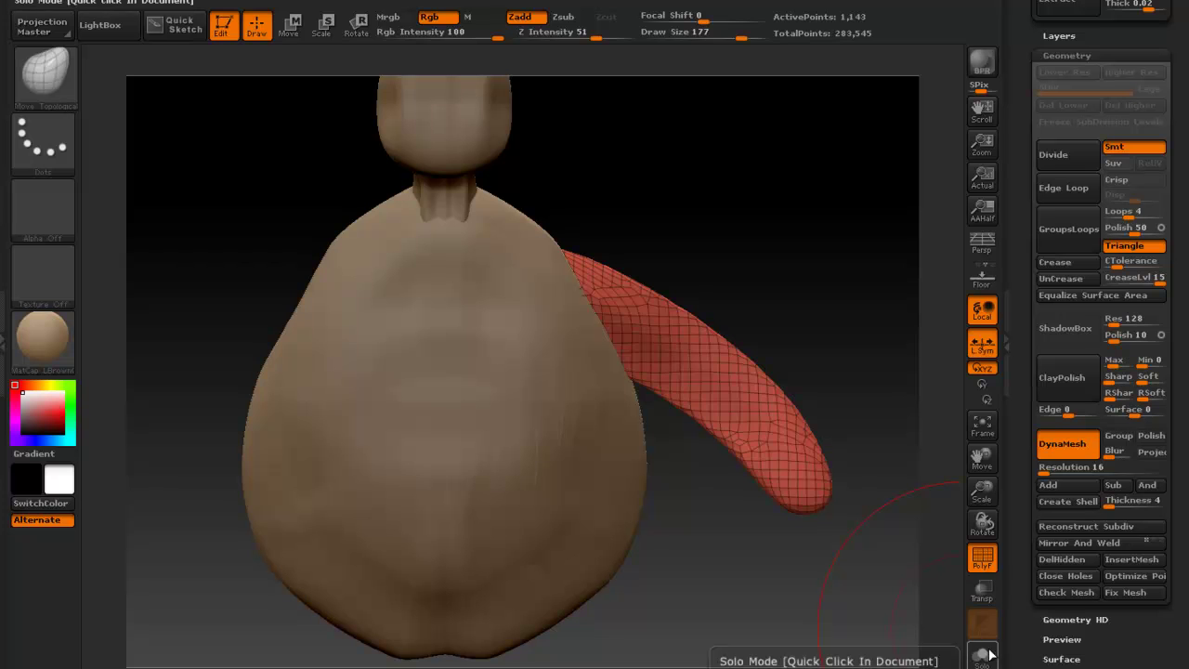
{"action": "left_click", "coordinate": [982, 556]}
Lengthen and widen the arm's lower end into a broad forearm with the Move Topological brush
{"action": "left_click_drag", "start_coordinate": [811, 449], "coordinate": [844, 440]}
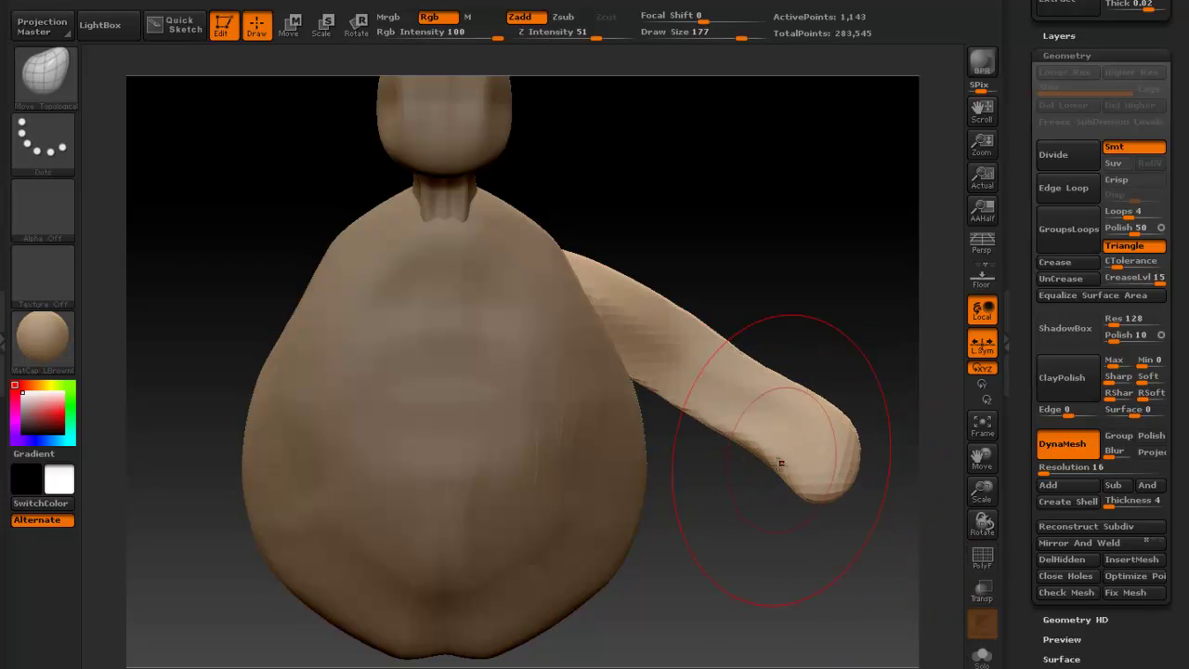
{"action": "left_click_drag", "start_coordinate": [780, 462], "coordinate": [784, 488]}
{"action": "left_click_drag", "start_coordinate": [801, 390], "coordinate": [814, 374]}
{"action": "left_click_drag", "start_coordinate": [833, 489], "coordinate": [880, 526]}
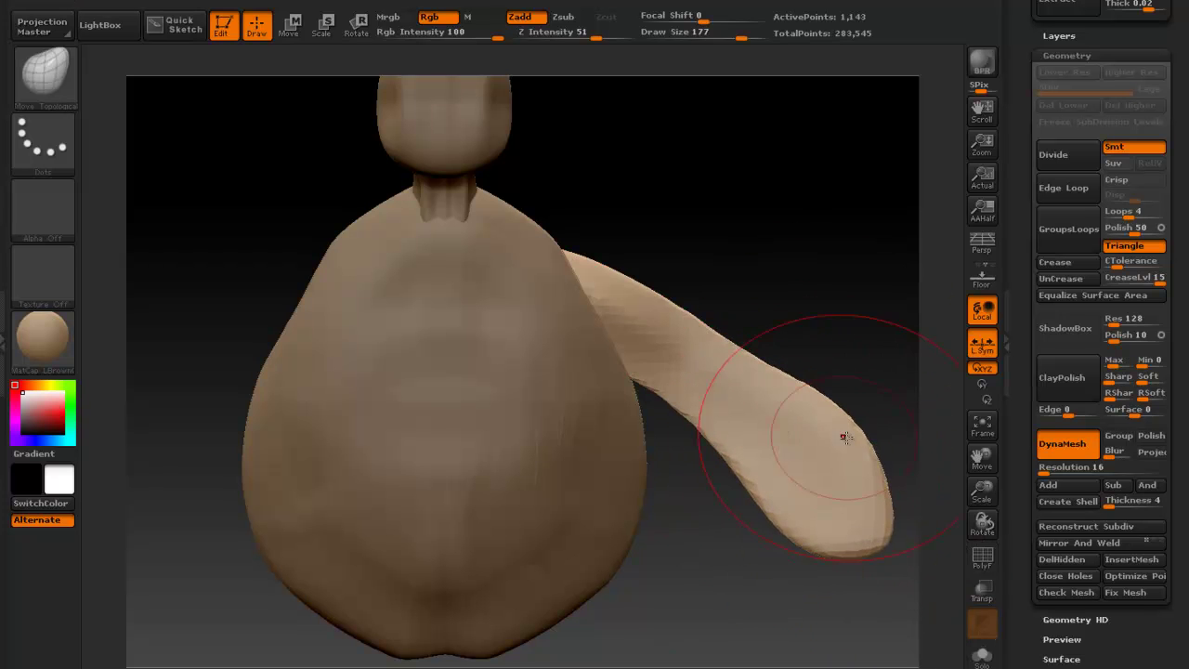
{"action": "left_click_drag", "start_coordinate": [847, 437], "coordinate": [863, 444]}
{"action": "left_click_drag", "start_coordinate": [836, 284], "coordinate": [822, 299], "text": "alt"}
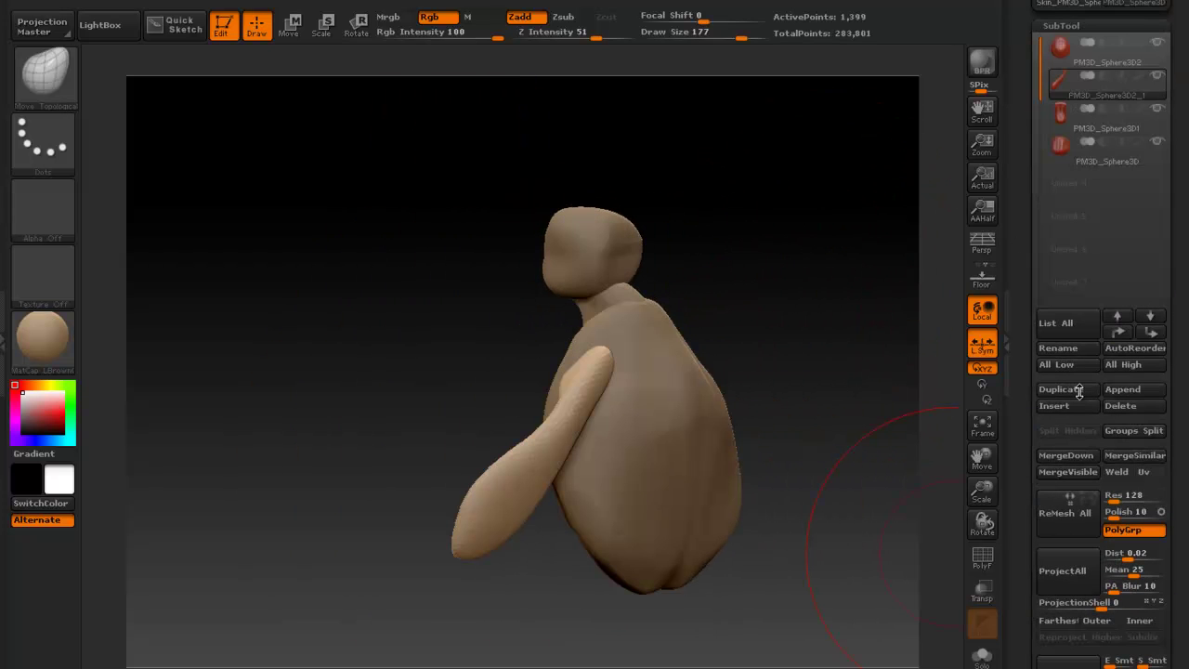
Duplicate the arm subtool and mirror the copy to the other side of the torso with the Mirror deformation
{"action": "left_click", "coordinate": [1077, 391]}
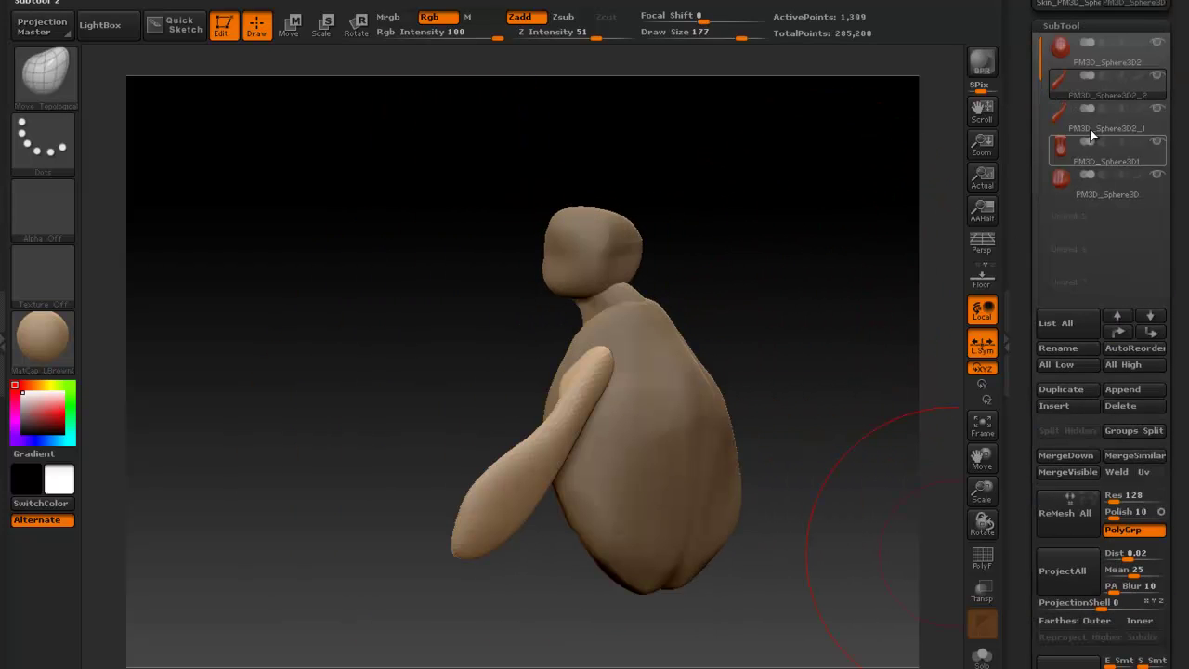
{"action": "scroll", "coordinate": [1040, 525], "scroll_direction": "down", "scroll_amount": 10}
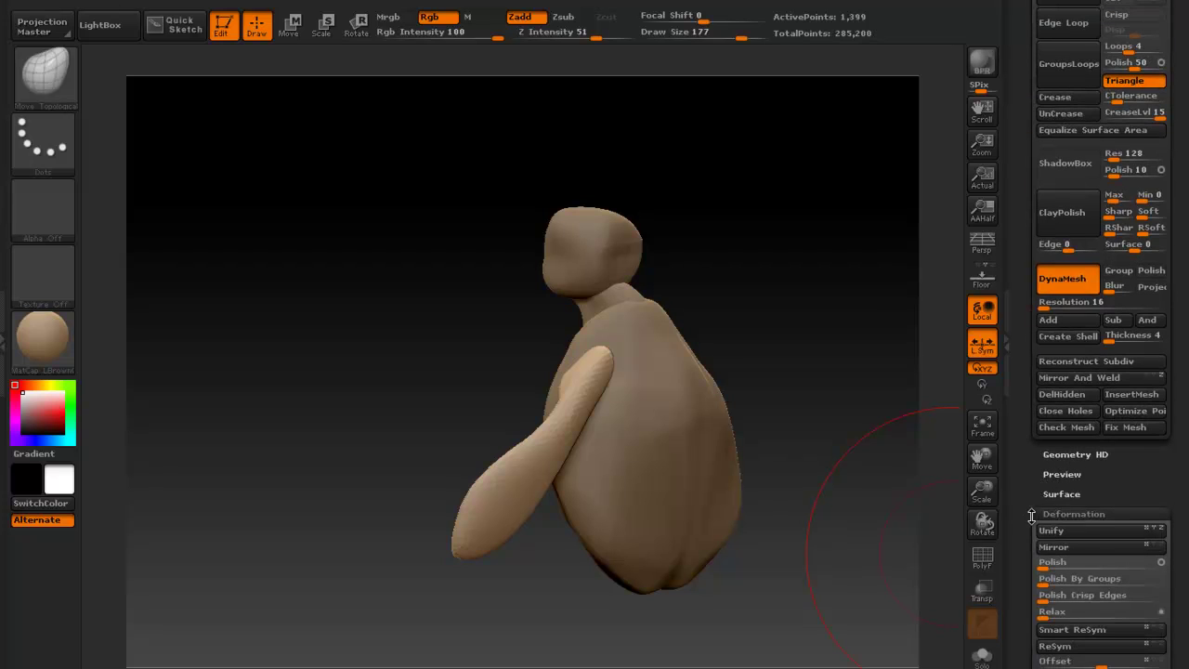
{"action": "scroll", "coordinate": [1031, 516], "scroll_direction": "down", "scroll_amount": 2}
{"action": "left_click", "coordinate": [1099, 441]}
{"action": "left_click_drag", "start_coordinate": [821, 507], "coordinate": [950, 543]}
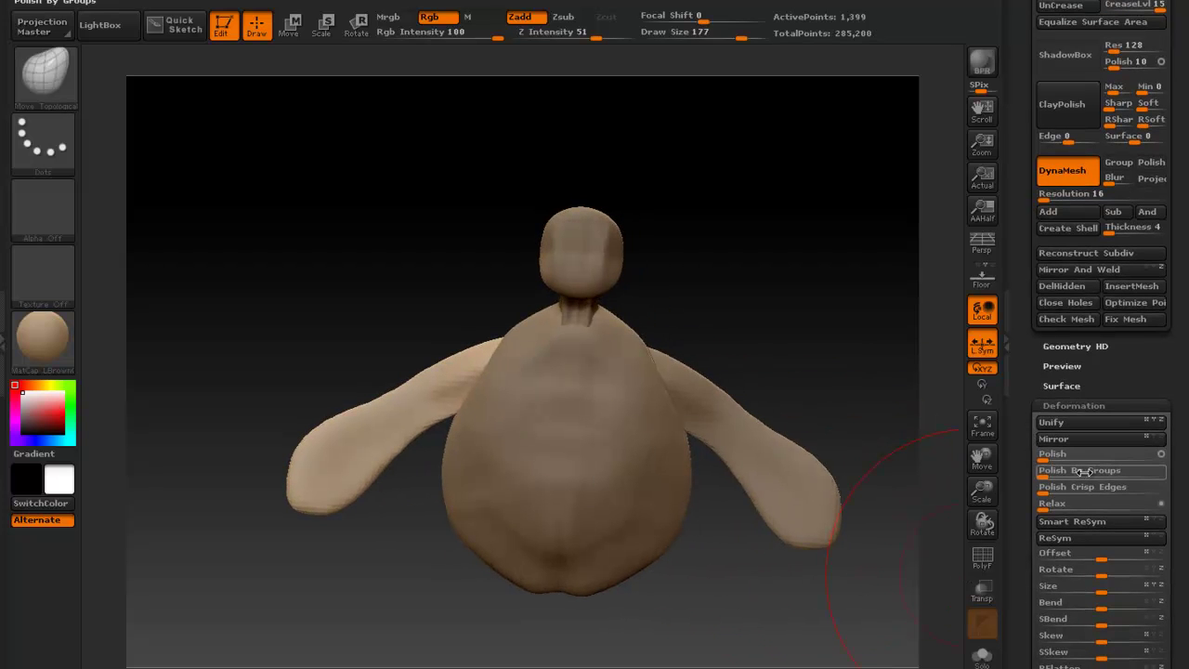
Merge the mirrored arm with the original arm into one subtool using MergeDown, accepting that it is not undoable
{"action": "scroll", "coordinate": [1025, 377], "scroll_direction": "up", "scroll_amount": 5}
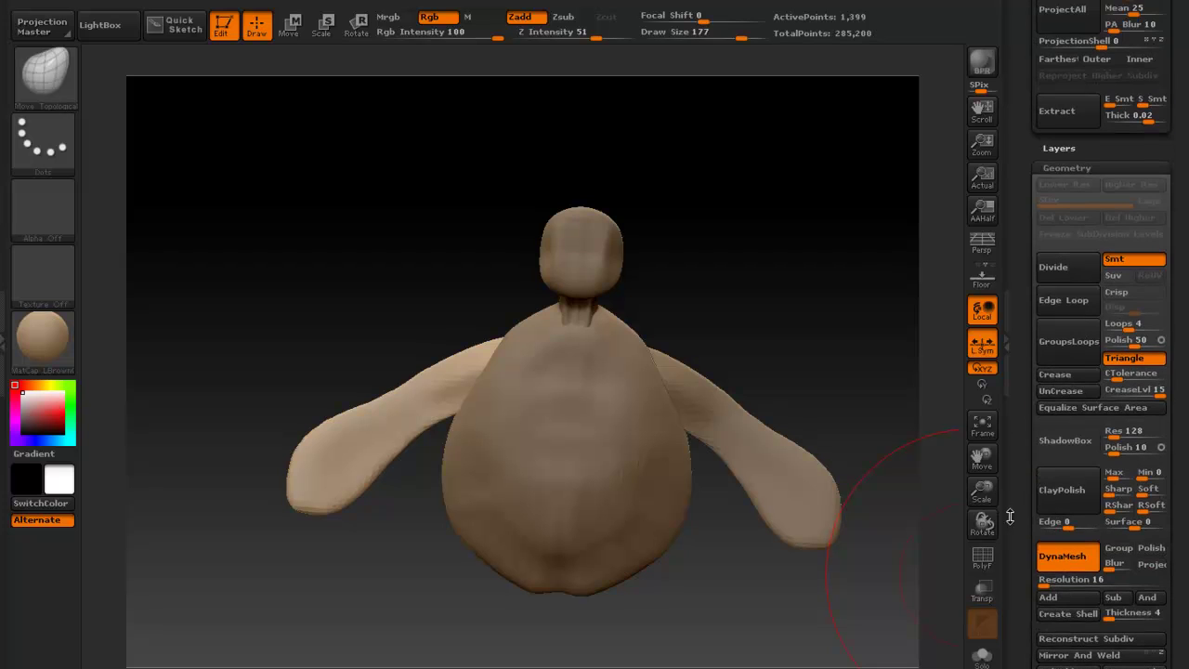
{"action": "scroll", "coordinate": [1018, 289], "scroll_direction": "up", "scroll_amount": 6}
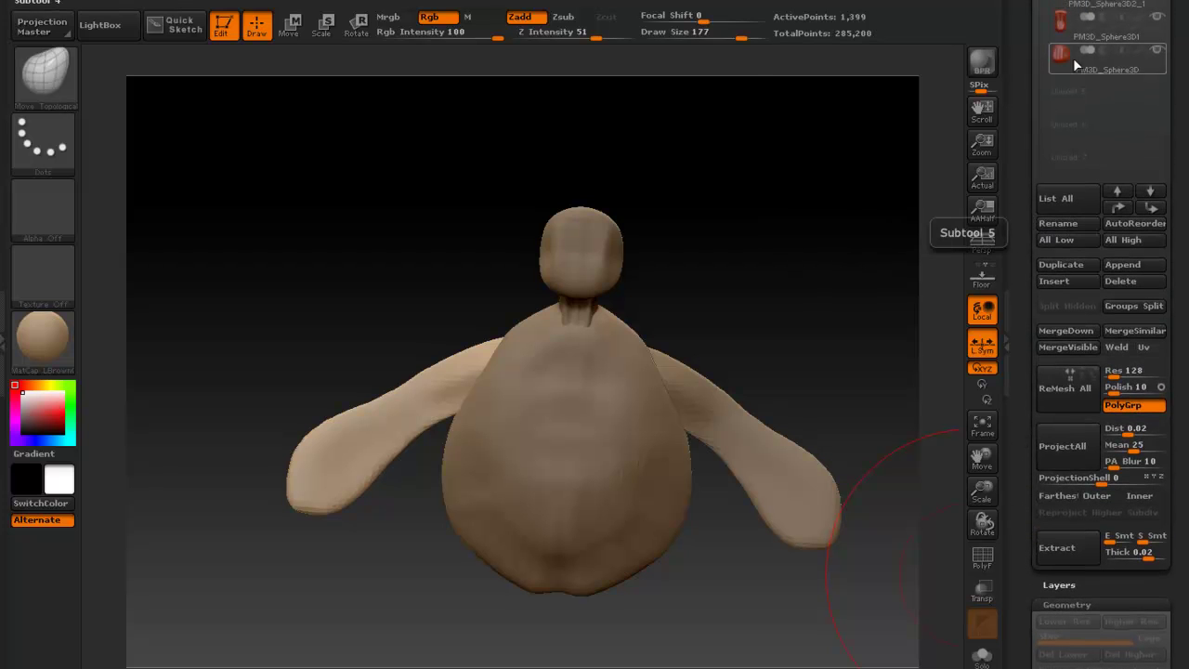
{"action": "scroll", "coordinate": [1043, 133], "scroll_direction": "up", "scroll_amount": 2}
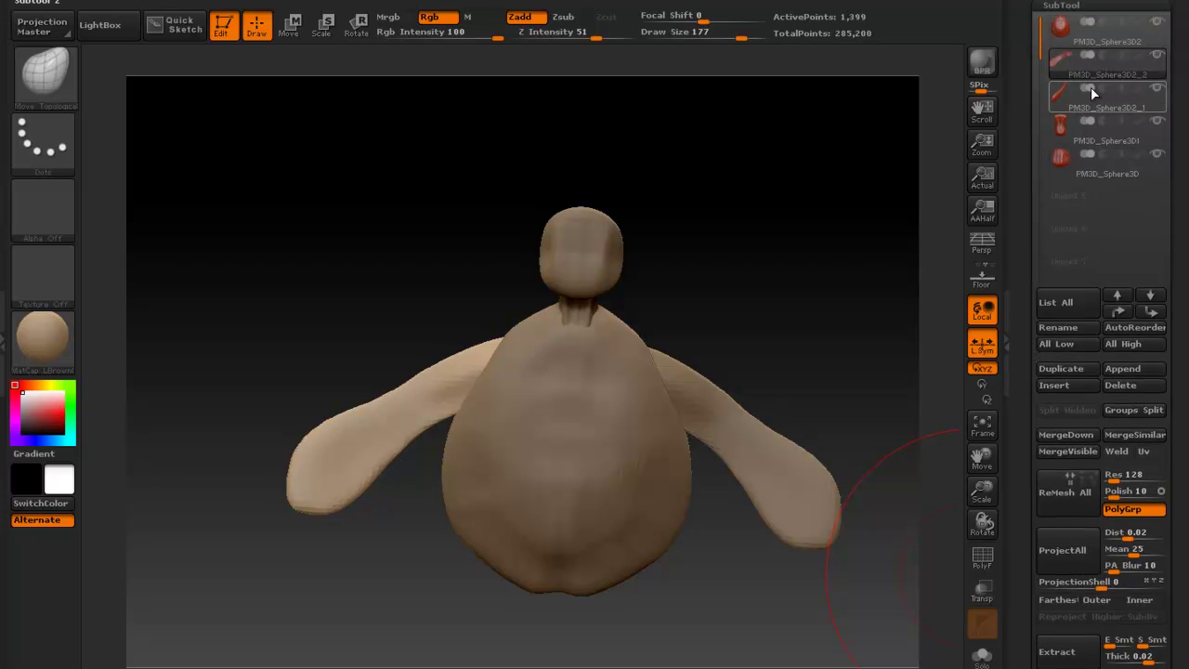
{"action": "left_click", "coordinate": [1065, 434]}
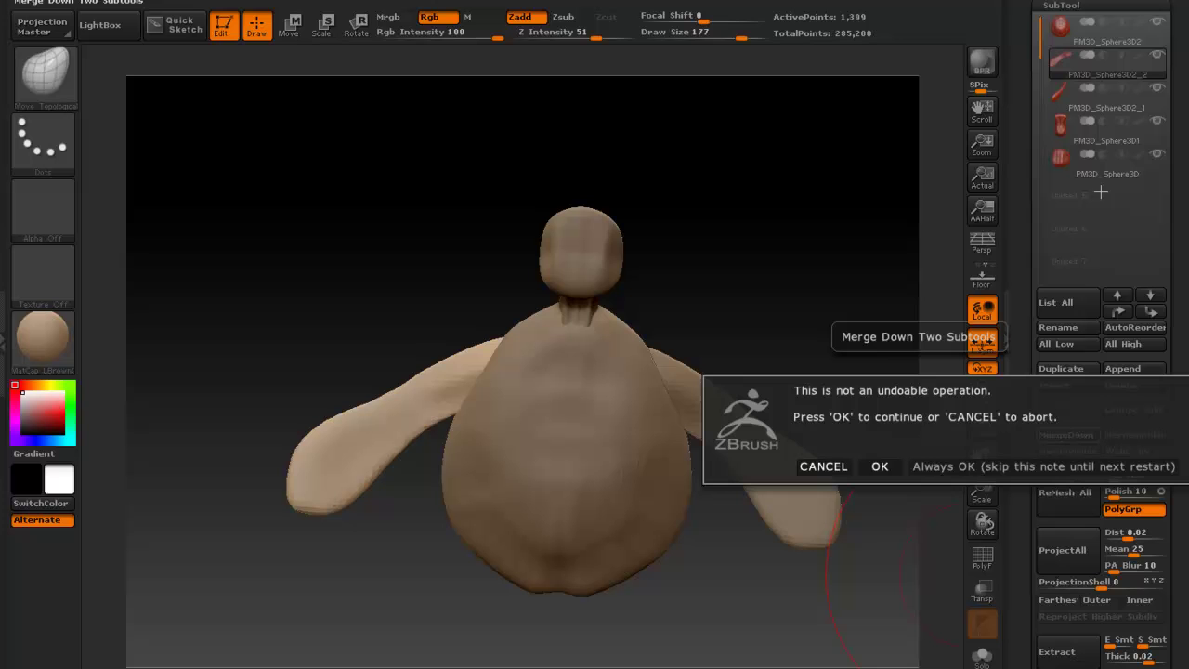
{"action": "left_click", "coordinate": [880, 466]}
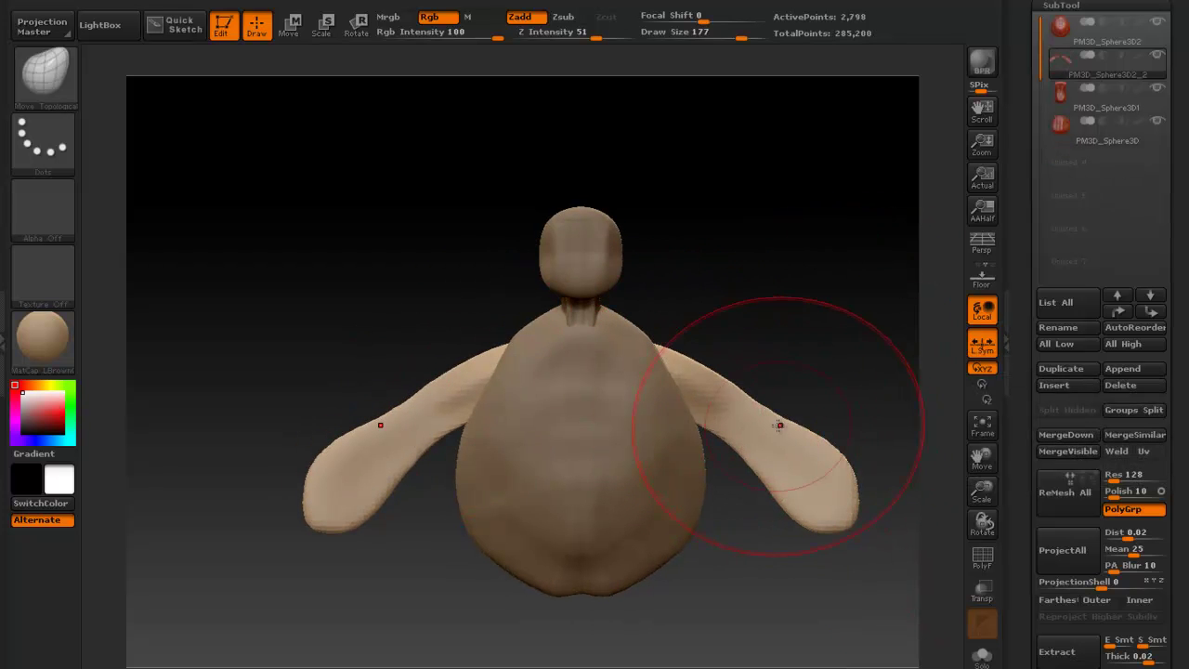
Refine the elbows and forearms of both merged arms symmetrically with the Move Topological brush
{"action": "left_click_drag", "start_coordinate": [779, 425], "coordinate": [774, 395]}
{"action": "left_click_drag", "start_coordinate": [796, 459], "coordinate": [767, 478]}
{"action": "left_click_drag", "start_coordinate": [756, 425], "coordinate": [761, 409]}
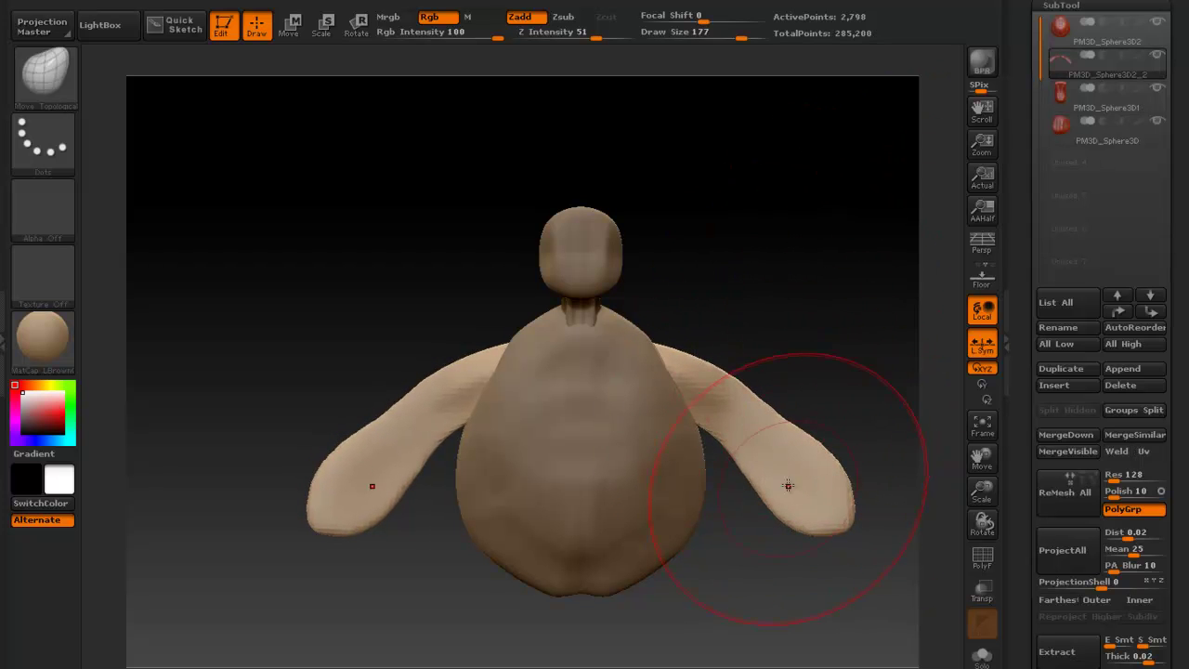
Duplicate the merged arms and move the copy straight down to the torso's base with a vertical Transpose line for the legs
{"action": "left_click", "coordinate": [1074, 368]}
{"action": "key", "text": "w"}
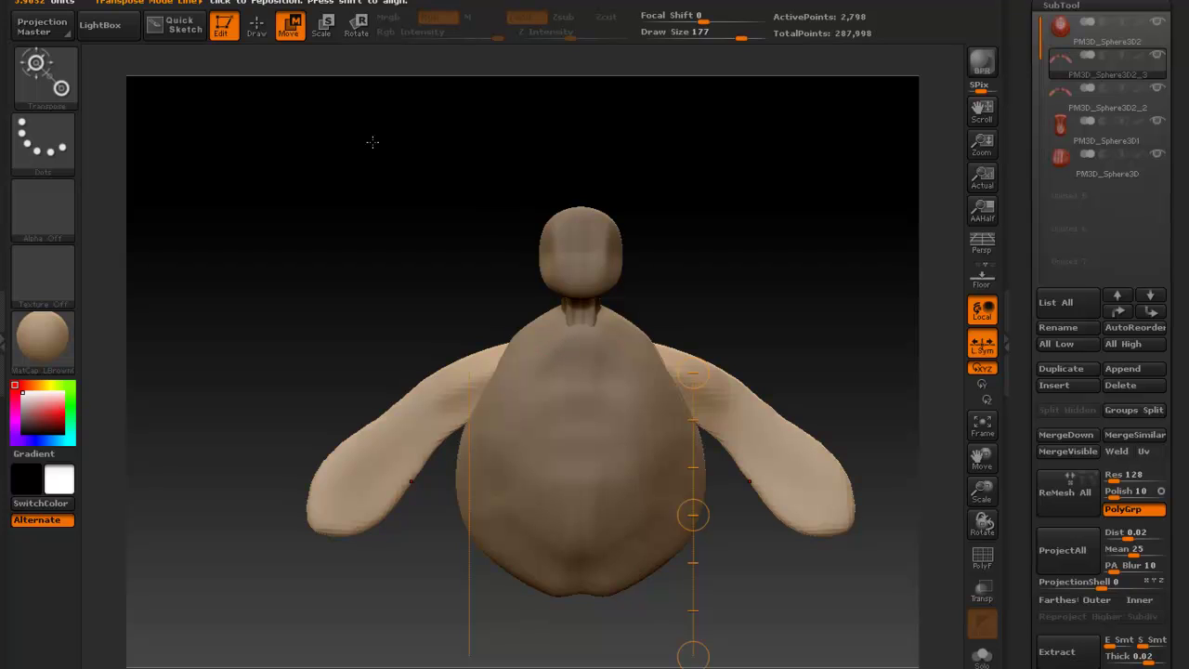
{"action": "left_click_drag", "start_coordinate": [591, 360], "coordinate": [589, 637]}
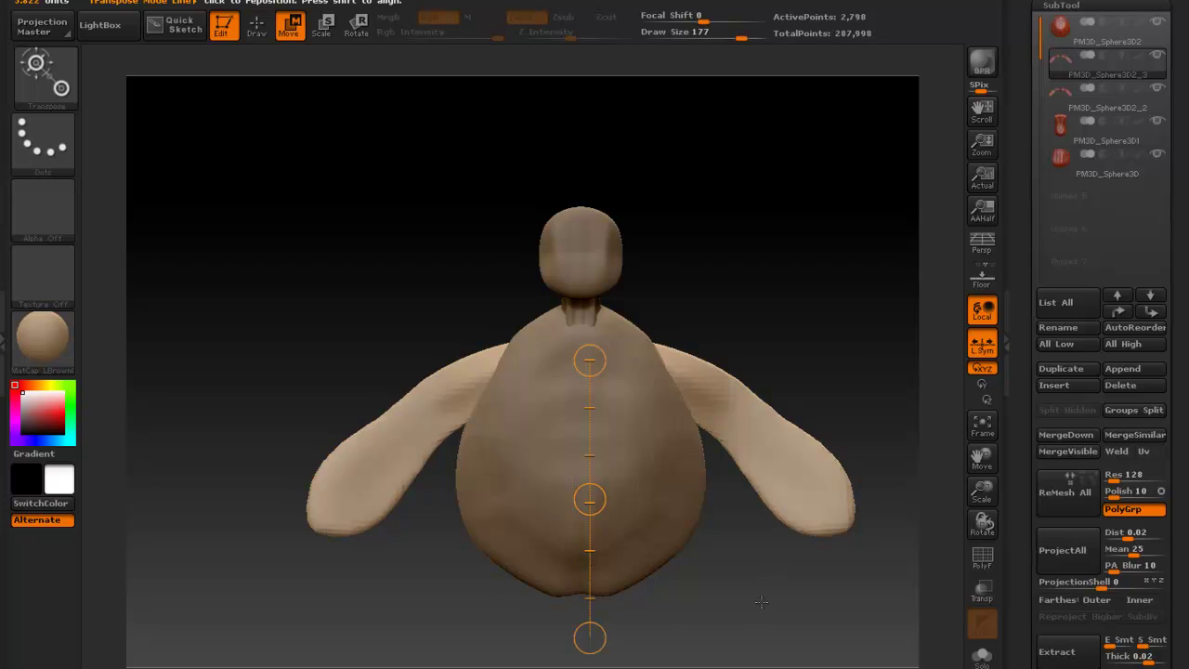
{"action": "left_click_drag", "start_coordinate": [761, 580], "coordinate": [724, 376], "text": "alt"}
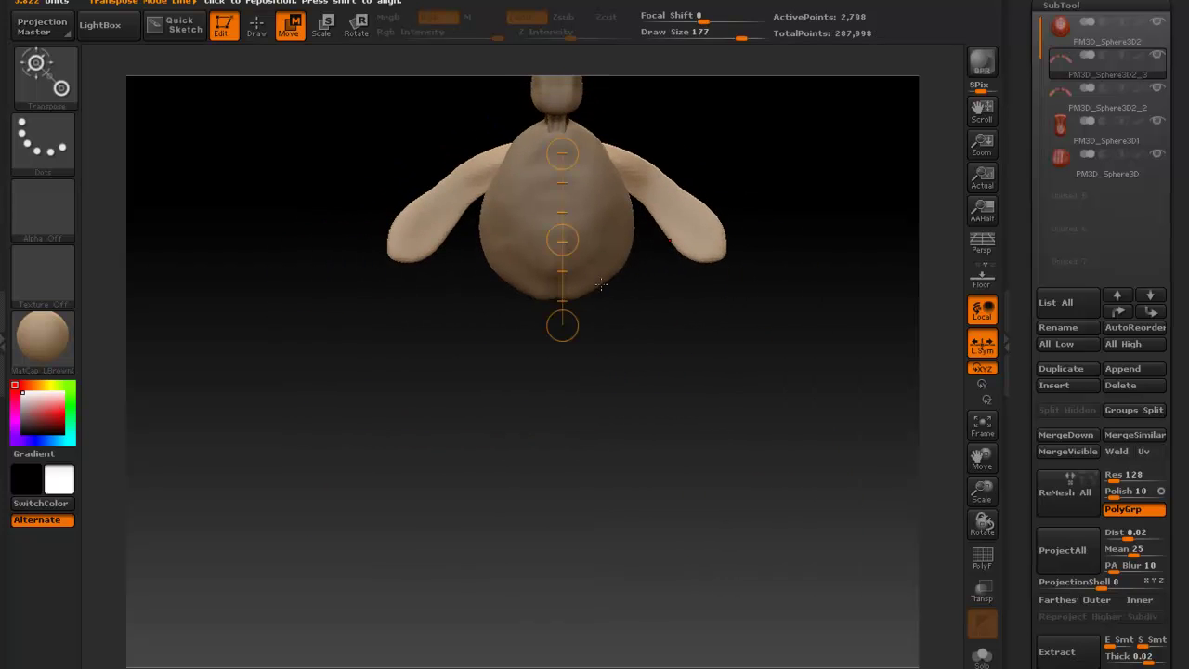
{"action": "left_click_drag", "start_coordinate": [562, 240], "coordinate": [571, 451], "text": "ctrl"}
Shape the duplicated limbs into downward-pointing legs attached under the torso with the Move Topological brush
{"action": "left_click", "coordinate": [256, 29]}
{"action": "left_click_drag", "start_coordinate": [575, 512], "coordinate": [594, 492]}
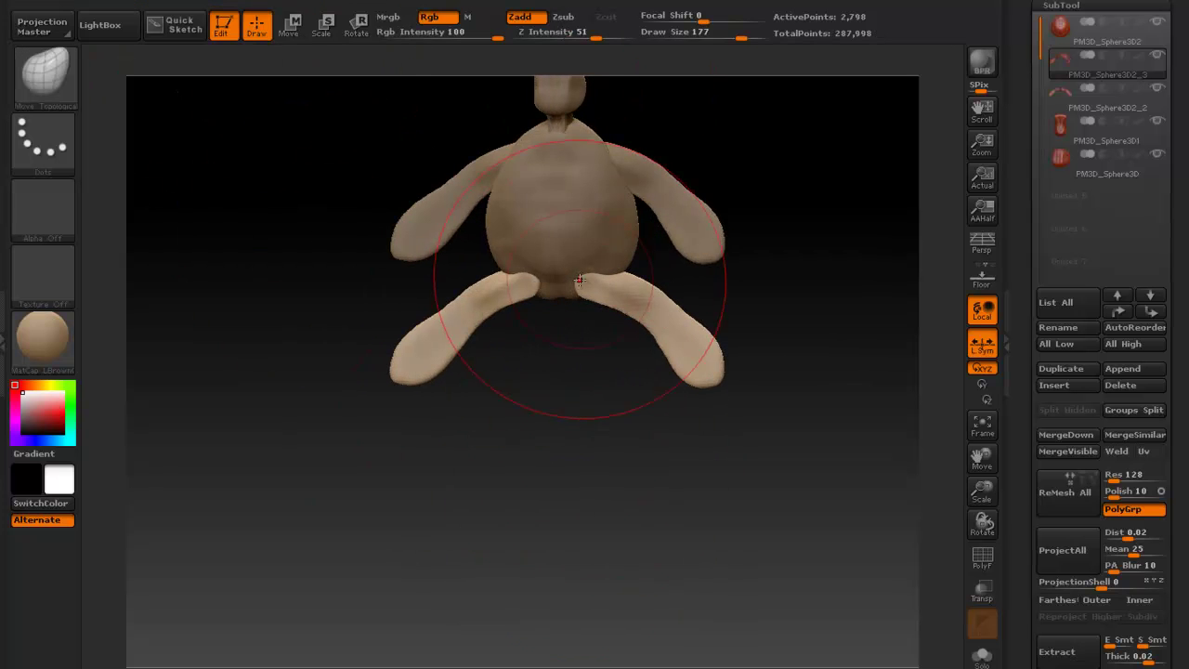
{"action": "left_click_drag", "start_coordinate": [591, 289], "coordinate": [580, 296]}
{"action": "left_click_drag", "start_coordinate": [585, 415], "coordinate": [594, 409]}
{"action": "mouse_move", "coordinate": [677, 357]}
{"action": "left_mouse_down"}
{"action": "mouse_move", "coordinate": [660, 353]}
{"action": "mouse_move", "coordinate": [632, 410]}
{"action": "mouse_move", "coordinate": [678, 425]}
{"action": "left_mouse_up"}
{"action": "mouse_move", "coordinate": [637, 351]}
{"action": "left_mouse_down"}
{"action": "mouse_move", "coordinate": [666, 313]}
{"action": "mouse_move", "coordinate": [684, 346]}
{"action": "left_mouse_up"}
{"action": "mouse_move", "coordinate": [694, 400]}
{"action": "left_mouse_down"}
{"action": "mouse_move", "coordinate": [719, 405]}
{"action": "mouse_move", "coordinate": [726, 427]}
{"action": "left_mouse_up"}
{"action": "left_click_drag", "start_coordinate": [649, 348], "coordinate": [601, 361]}
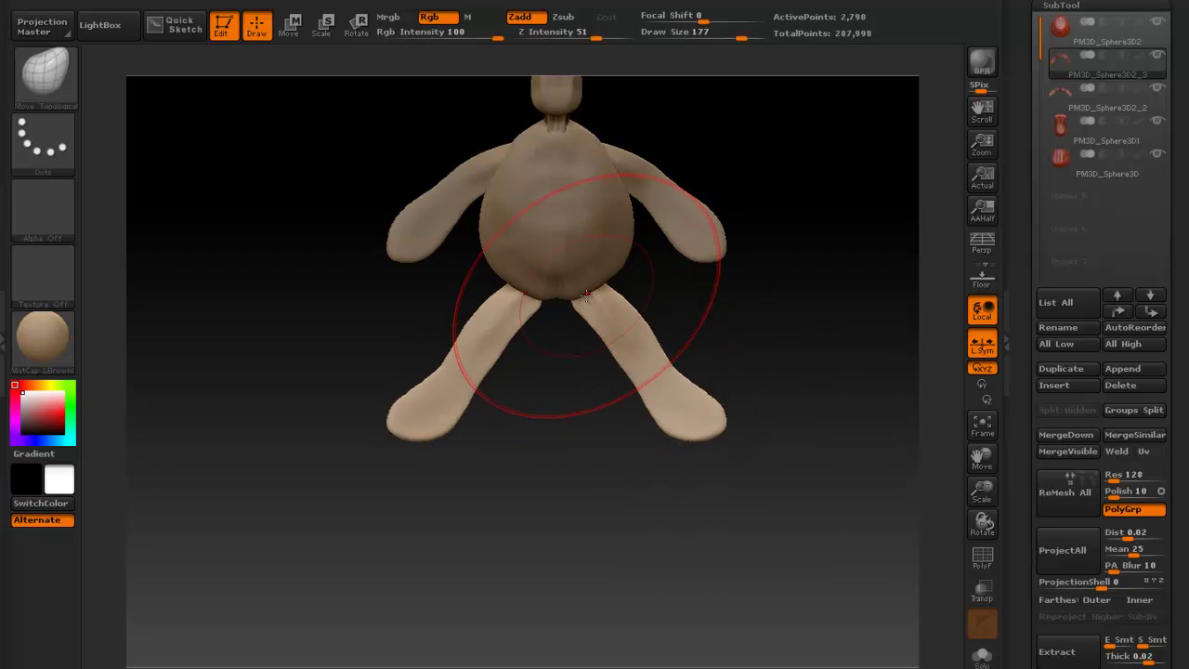
Set the Draw Size to 256 and reshape the lower legs into broad feet
{"action": "mouse_move", "coordinate": [734, 358]}
{"action": "left_mouse_down"}
{"action": "mouse_move", "coordinate": [753, 334]}
{"action": "mouse_move", "coordinate": [807, 437]}
{"action": "mouse_move", "coordinate": [746, 332]}
{"action": "left_mouse_up"}
{"action": "key", "text": "s"}
{"action": "left_click_drag", "start_coordinate": [726, 447], "coordinate": [747, 446]}
{"action": "left_click_drag", "start_coordinate": [726, 453], "coordinate": [664, 376]}
{"action": "mouse_move", "coordinate": [738, 509]}
{"action": "left_mouse_down"}
{"action": "mouse_move", "coordinate": [765, 490]}
{"action": "mouse_move", "coordinate": [733, 443]}
{"action": "mouse_move", "coordinate": [722, 472]}
{"action": "mouse_move", "coordinate": [711, 432]}
{"action": "left_mouse_up"}
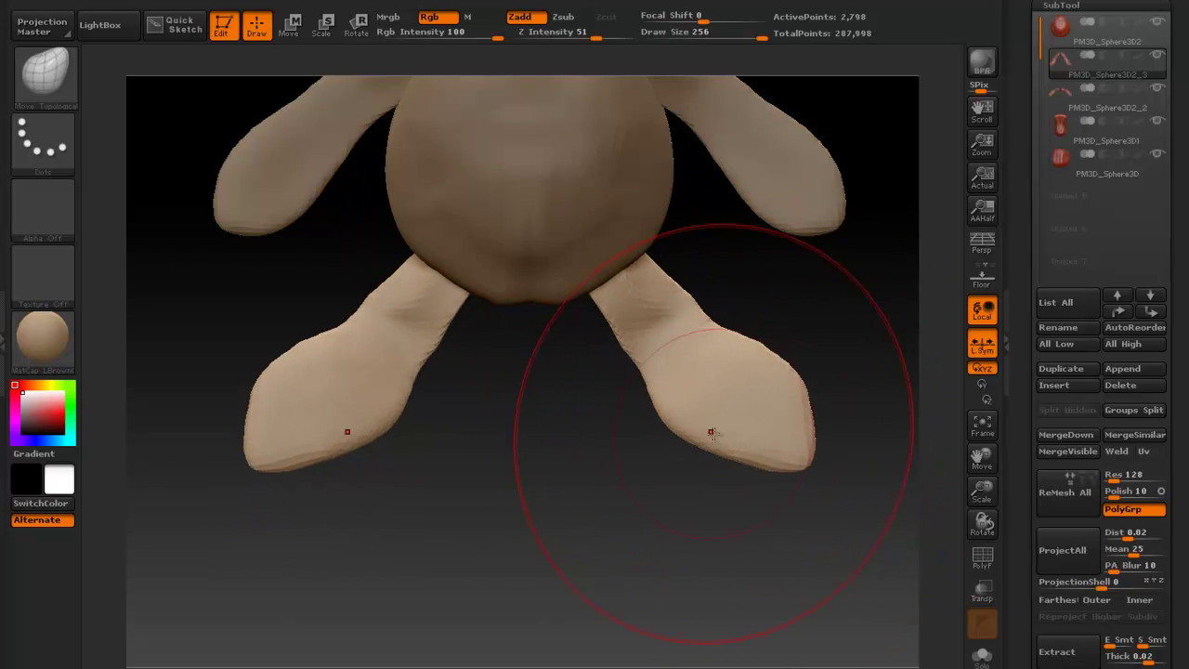
Undo the last foot changes, then smooth the legs and adjust their upper part
{"action": "key", "text": "ctrl+z"}
{"action": "key", "text": "ctrl+z"}
{"action": "key", "text": "ctrl+z"}
{"action": "key", "text": "ctrl+z"}
{"action": "key", "text": "ctrl+z"}
{"action": "left_click_drag", "start_coordinate": [656, 344], "coordinate": [700, 417], "text": "shift"}
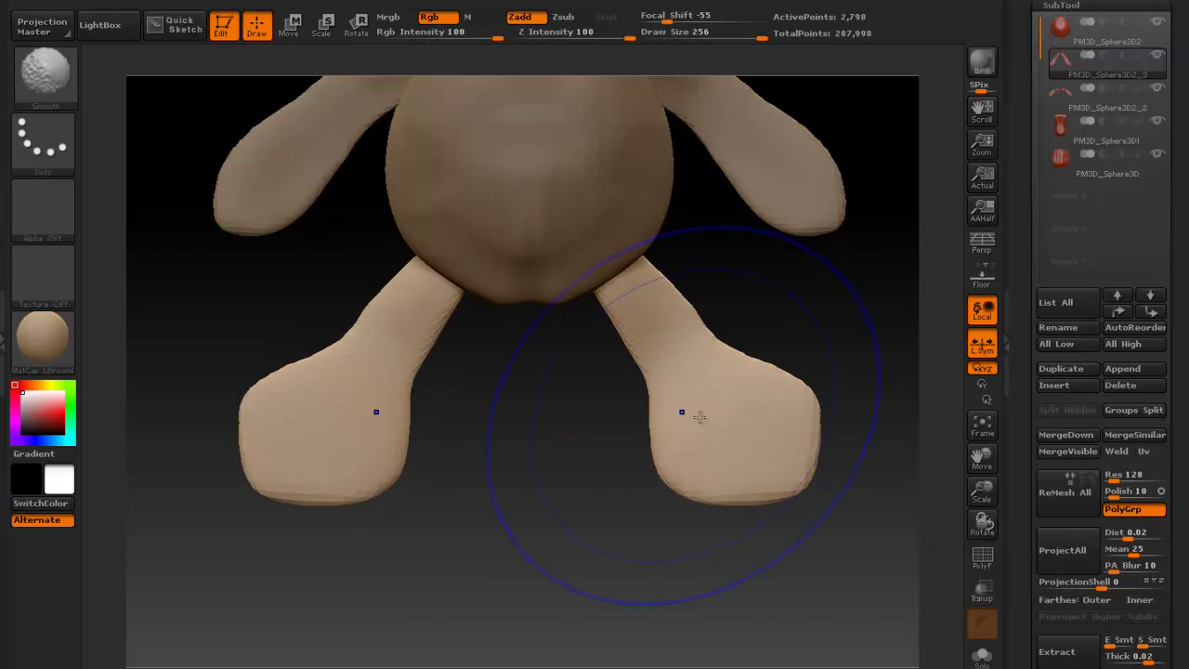
{"action": "mouse_move", "coordinate": [672, 375]}
{"action": "left_mouse_down"}
{"action": "mouse_move", "coordinate": [653, 369]}
{"action": "mouse_move", "coordinate": [678, 307]}
{"action": "left_mouse_up"}
Select the head and reshape it with the Move Topological brush at Draw Size 86, and adjust the neck to fit beneath it
{"action": "left_click_drag", "start_coordinate": [787, 306], "coordinate": [688, 245]}
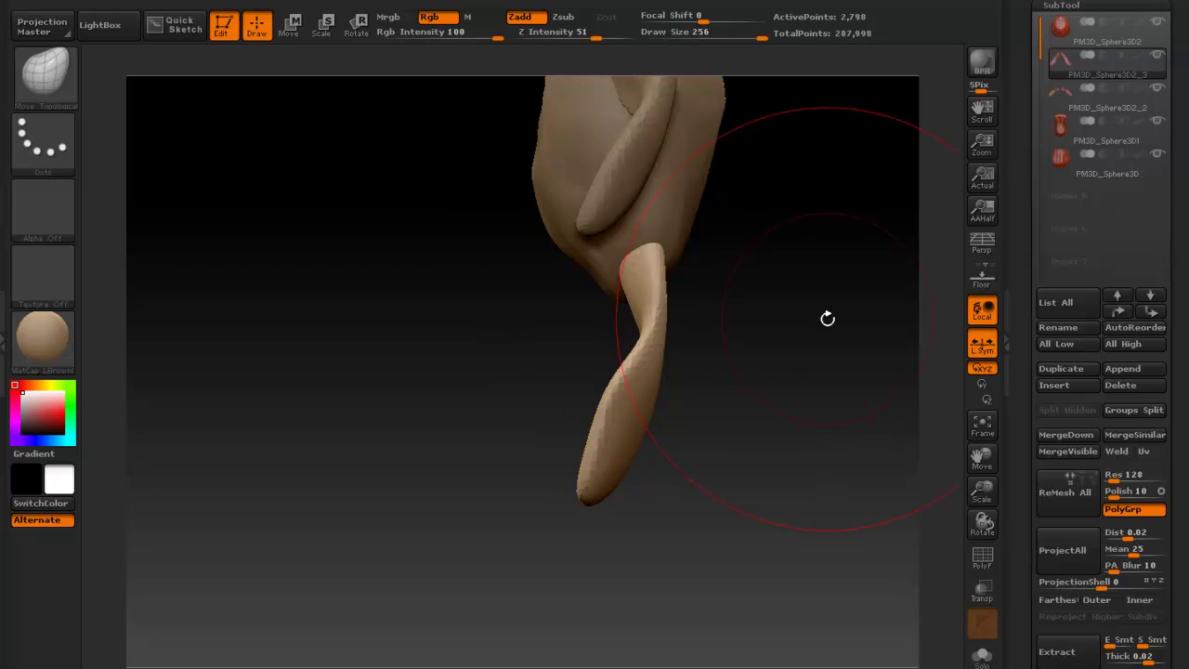
{"action": "mouse_move", "coordinate": [783, 436]}
{"action": "left_mouse_down"}
{"action": "mouse_move", "coordinate": [871, 446]}
{"action": "mouse_move", "coordinate": [802, 470]}
{"action": "mouse_move", "coordinate": [790, 493]}
{"action": "mouse_move", "coordinate": [850, 450]}
{"action": "mouse_move", "coordinate": [841, 575]}
{"action": "left_mouse_up"}
{"action": "left_click", "coordinate": [564, 219], "text": "alt"}
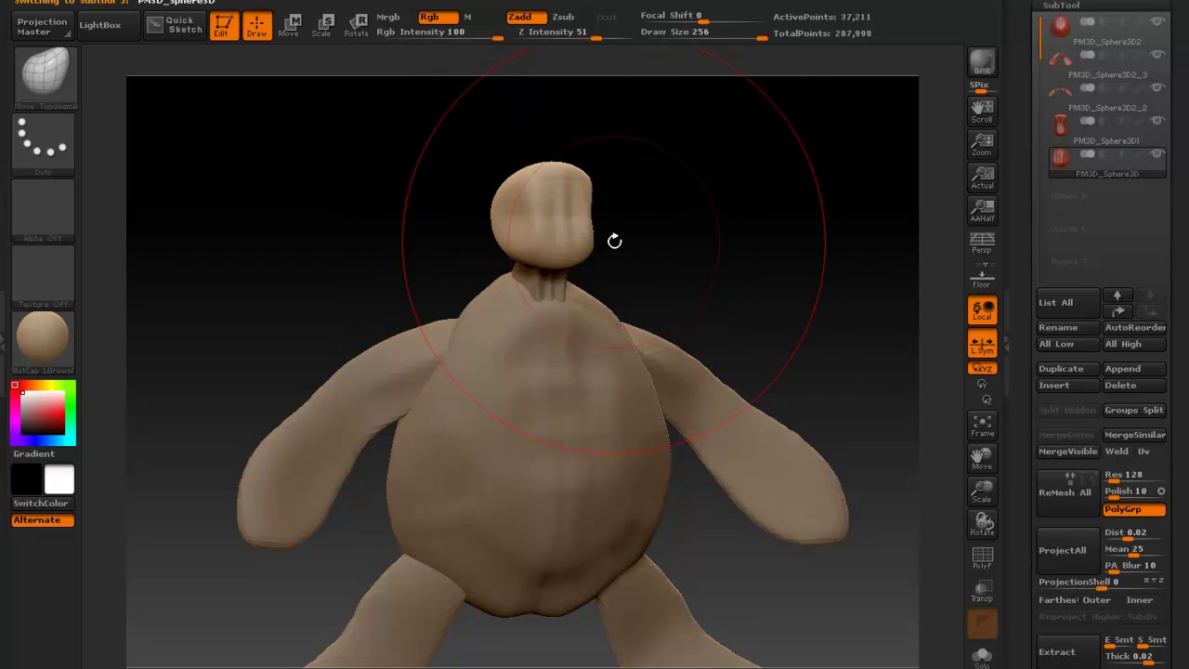
{"action": "key", "text": "s"}
{"action": "left_click_drag", "start_coordinate": [526, 225], "coordinate": [469, 225]}
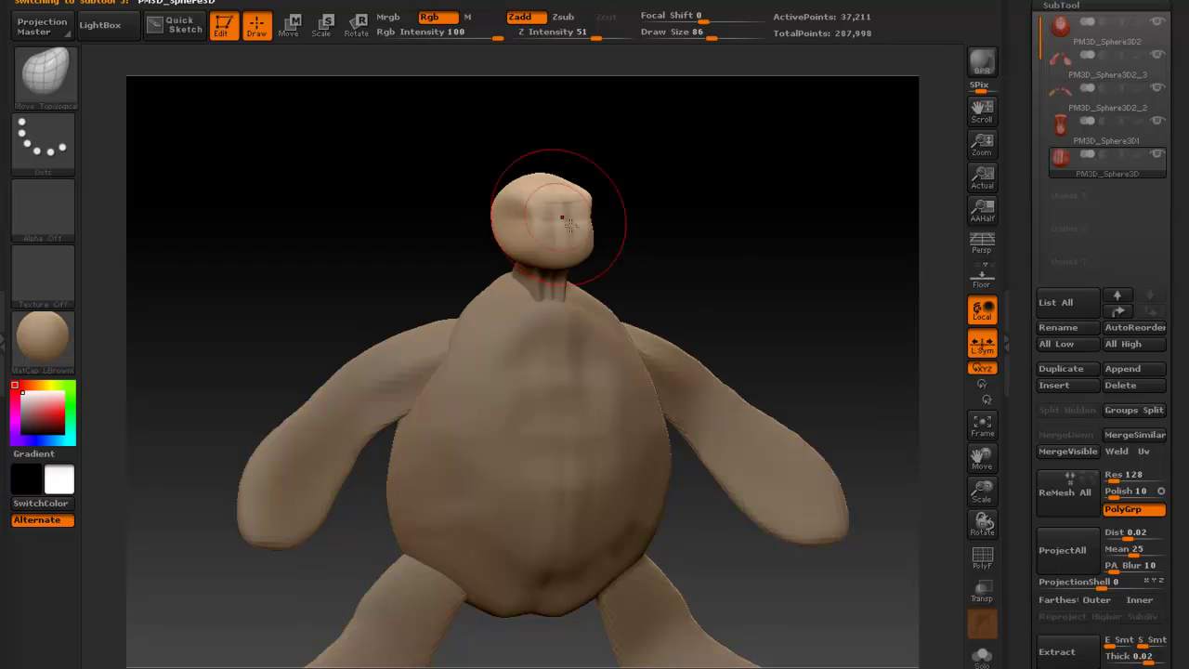
{"action": "left_click_drag", "start_coordinate": [595, 238], "coordinate": [775, 255]}
{"action": "mouse_move", "coordinate": [626, 263]}
{"action": "left_mouse_down"}
{"action": "mouse_move", "coordinate": [756, 287]}
{"action": "mouse_move", "coordinate": [755, 346]}
{"action": "left_mouse_up"}
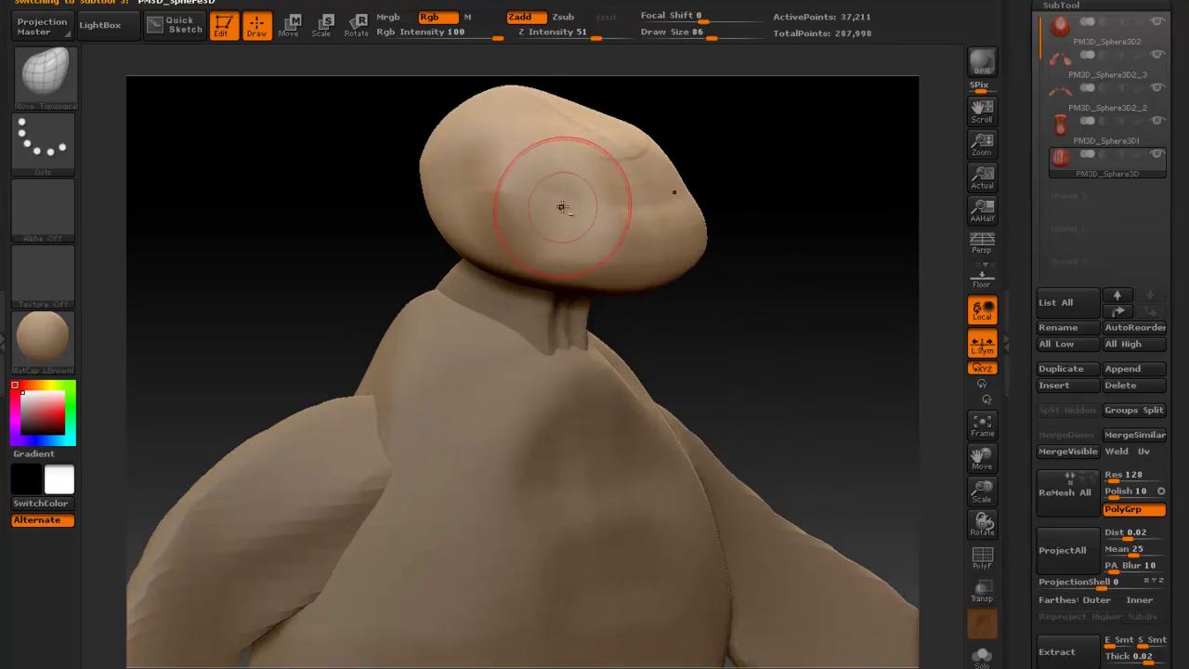
{"action": "left_click_drag", "start_coordinate": [813, 232], "coordinate": [556, 212]}
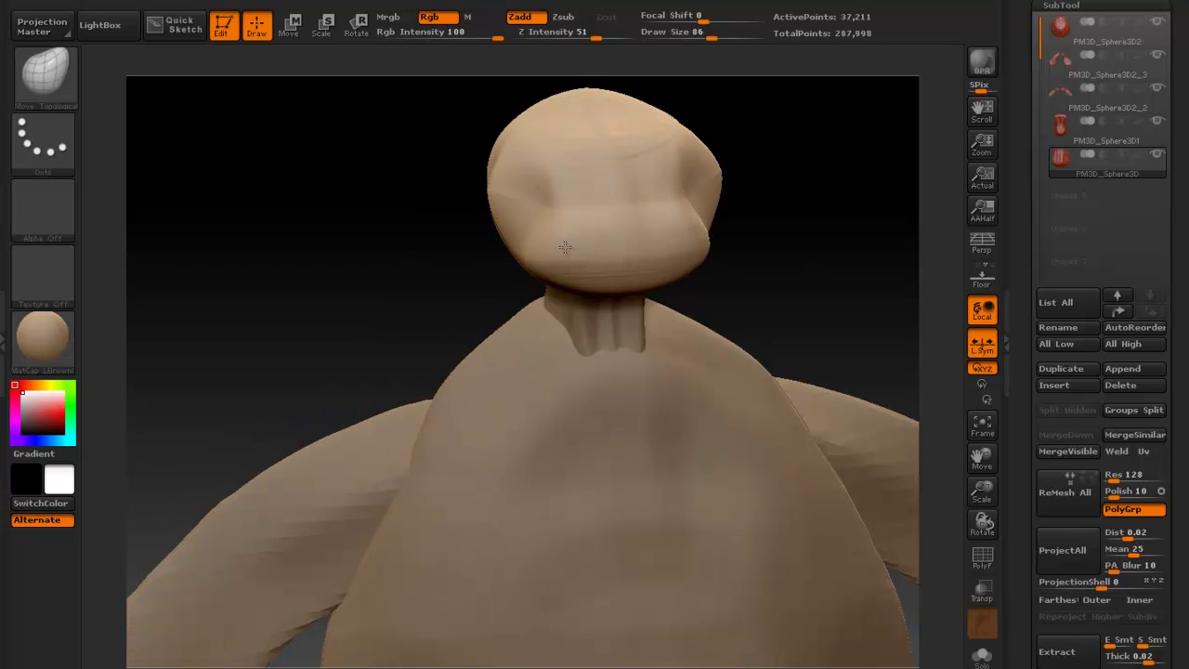
{"action": "mouse_move", "coordinate": [706, 227]}
{"action": "left_mouse_down"}
{"action": "mouse_move", "coordinate": [866, 267]}
{"action": "mouse_move", "coordinate": [770, 345]}
{"action": "mouse_move", "coordinate": [719, 276]}
{"action": "left_mouse_up"}
{"action": "mouse_move", "coordinate": [380, 223]}
{"action": "left_mouse_down"}
{"action": "mouse_move", "coordinate": [453, 216]}
{"action": "mouse_move", "coordinate": [519, 276]}
{"action": "mouse_move", "coordinate": [700, 318]}
{"action": "mouse_move", "coordinate": [467, 246]}
{"action": "left_mouse_up"}
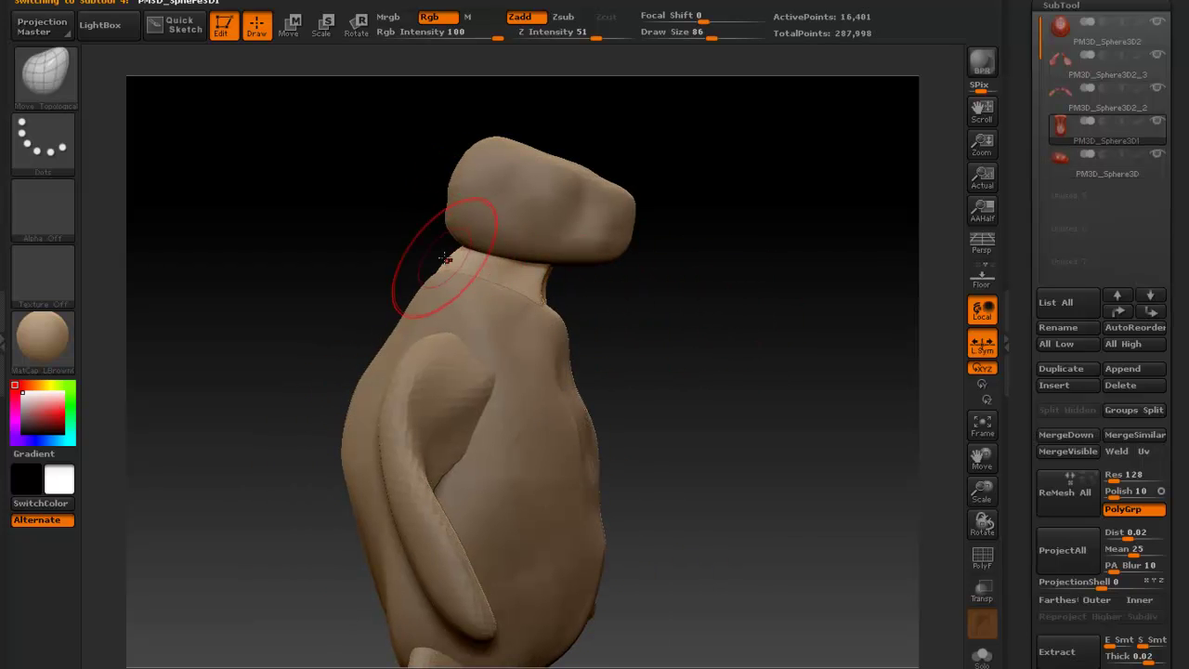
{"action": "left_click_drag", "start_coordinate": [704, 306], "coordinate": [658, 314]}
Select the torso subtool and switch to the ClayBuildup brush with its alpha turned off
{"action": "left_click", "coordinate": [513, 300], "text": "alt"}
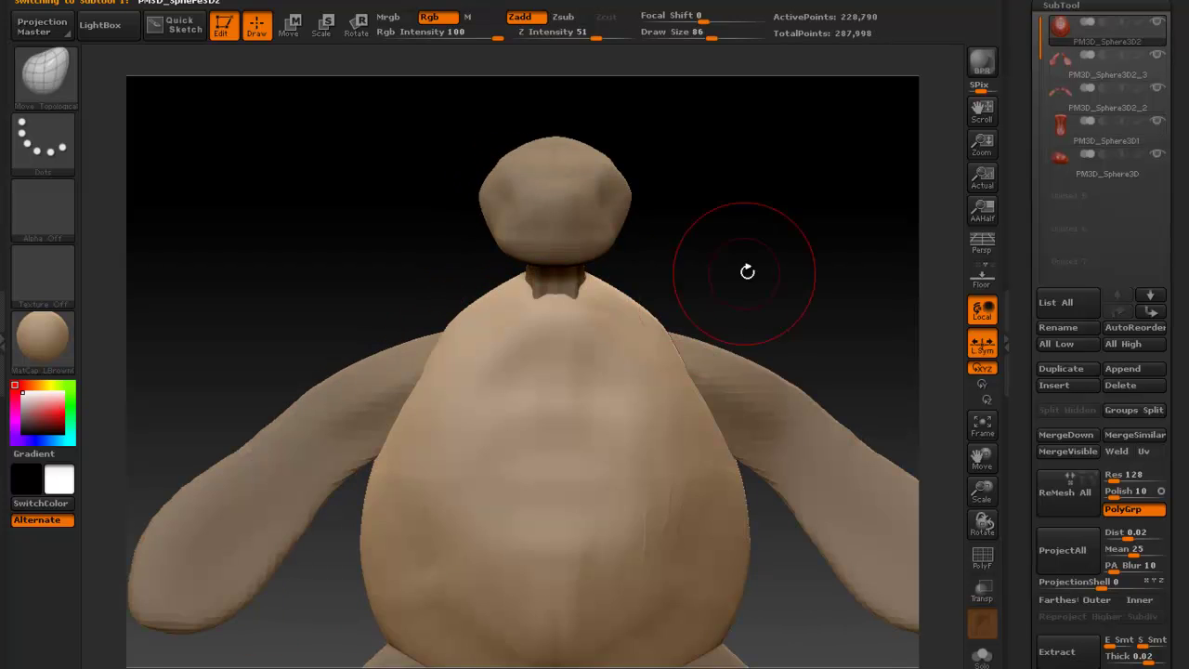
{"action": "left_click_drag", "start_coordinate": [749, 265], "coordinate": [831, 278]}
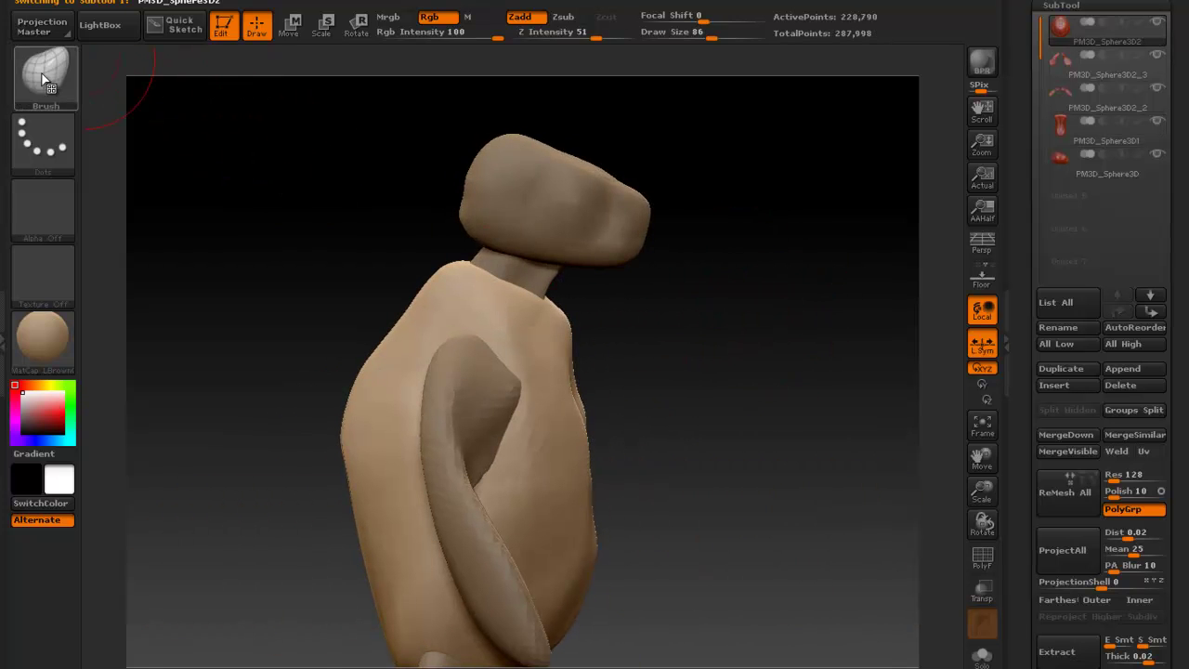
{"action": "left_click", "coordinate": [42, 79]}
{"action": "left_click", "coordinate": [202, 166]}
{"action": "left_click", "coordinate": [42, 79]}
{"action": "left_click", "coordinate": [266, 162]}
{"action": "left_click", "coordinate": [42, 207]}
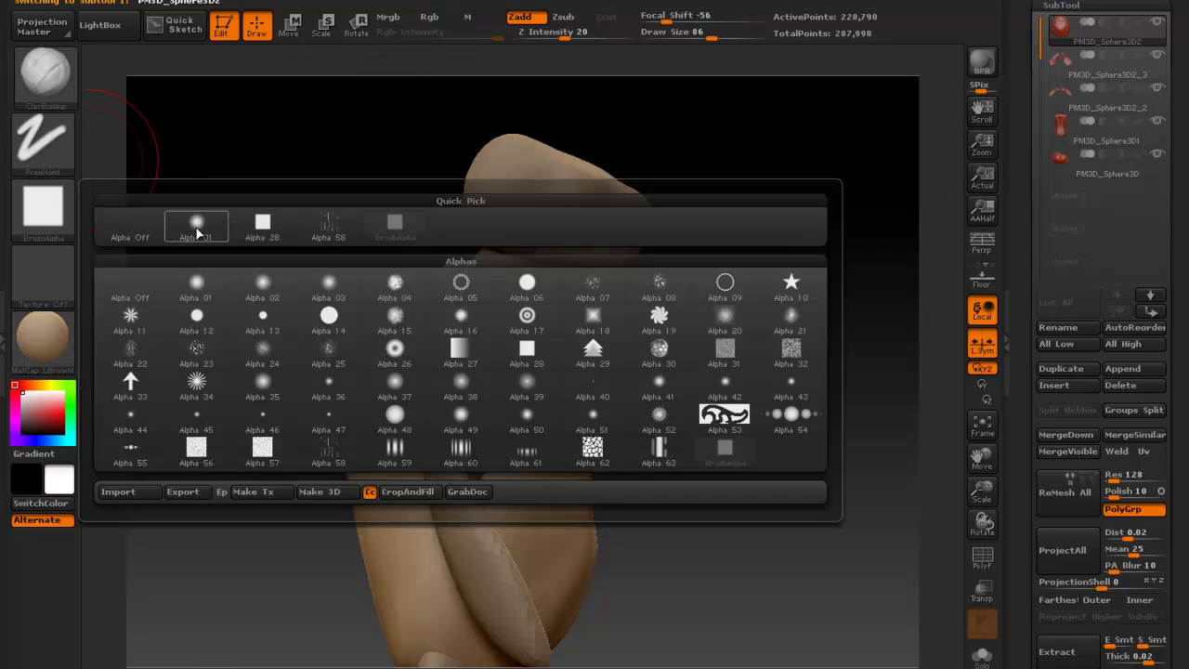
{"action": "left_click", "coordinate": [126, 226]}
Set the Draw Size to 35 and build up a raised shell-like rim along the torso's sides and lower edge
{"action": "left_click_drag", "start_coordinate": [676, 369], "coordinate": [667, 322], "text": "alt"}
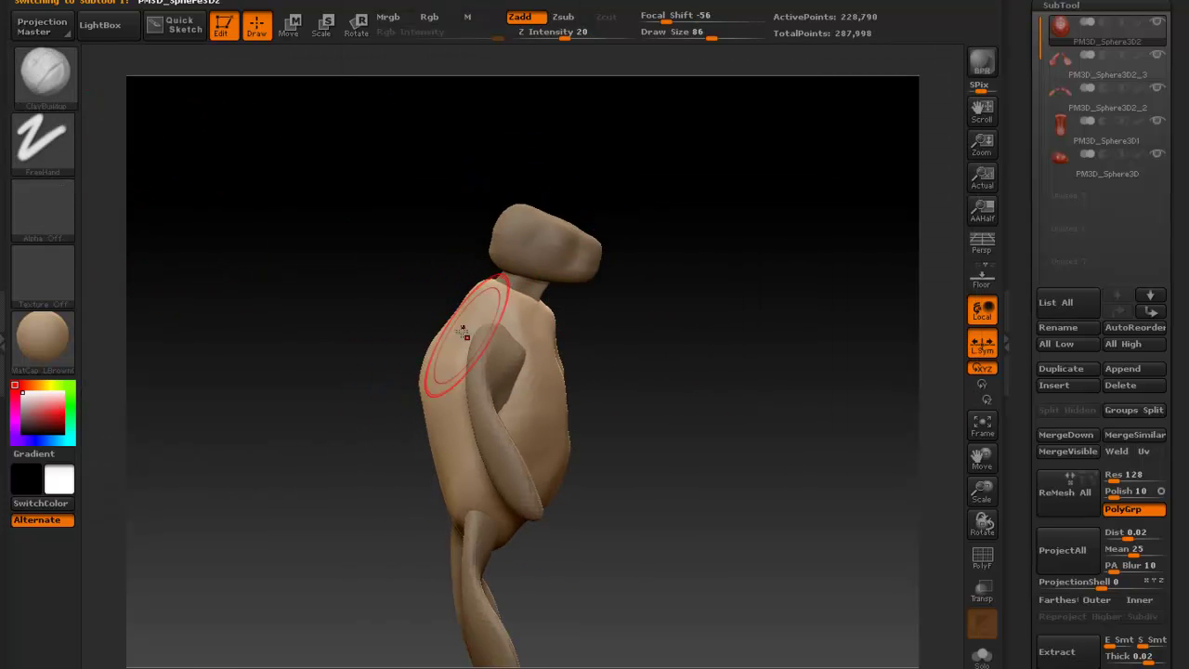
{"action": "key", "text": "s"}
{"action": "mouse_move", "coordinate": [504, 313]}
{"action": "left_mouse_down"}
{"action": "mouse_move", "coordinate": [483, 312]}
{"action": "mouse_move", "coordinate": [460, 435]}
{"action": "mouse_move", "coordinate": [475, 494]}
{"action": "left_mouse_up"}
{"action": "left_click_drag", "start_coordinate": [683, 418], "coordinate": [525, 411]}
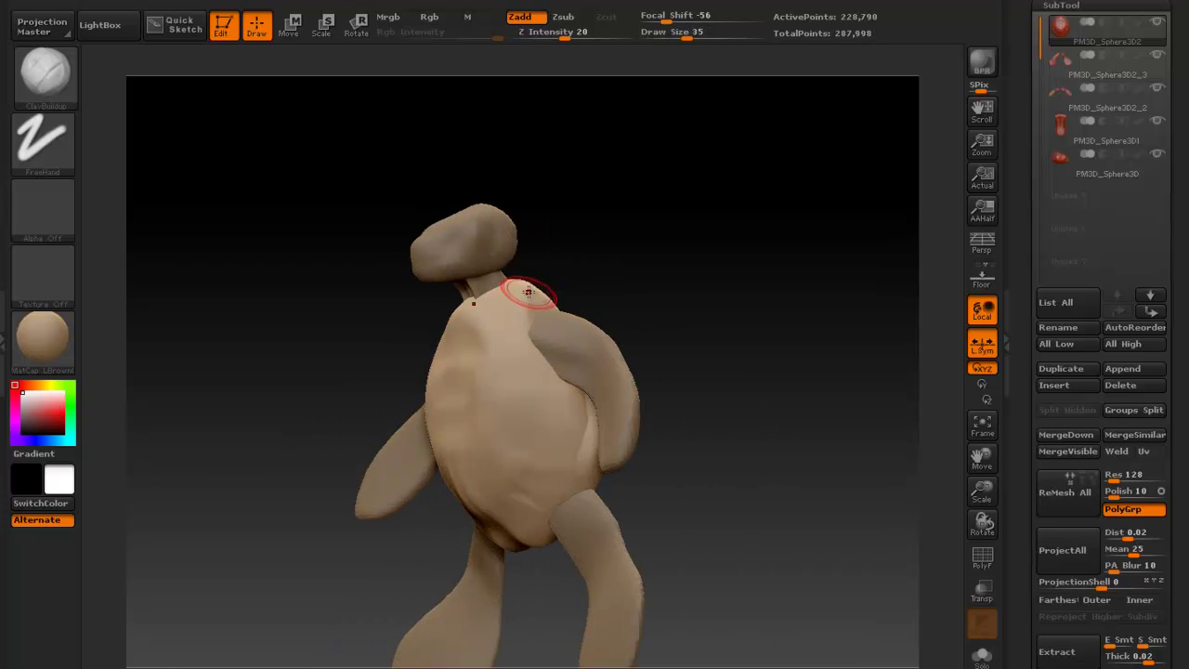
{"action": "left_click_drag", "start_coordinate": [531, 300], "coordinate": [581, 304]}
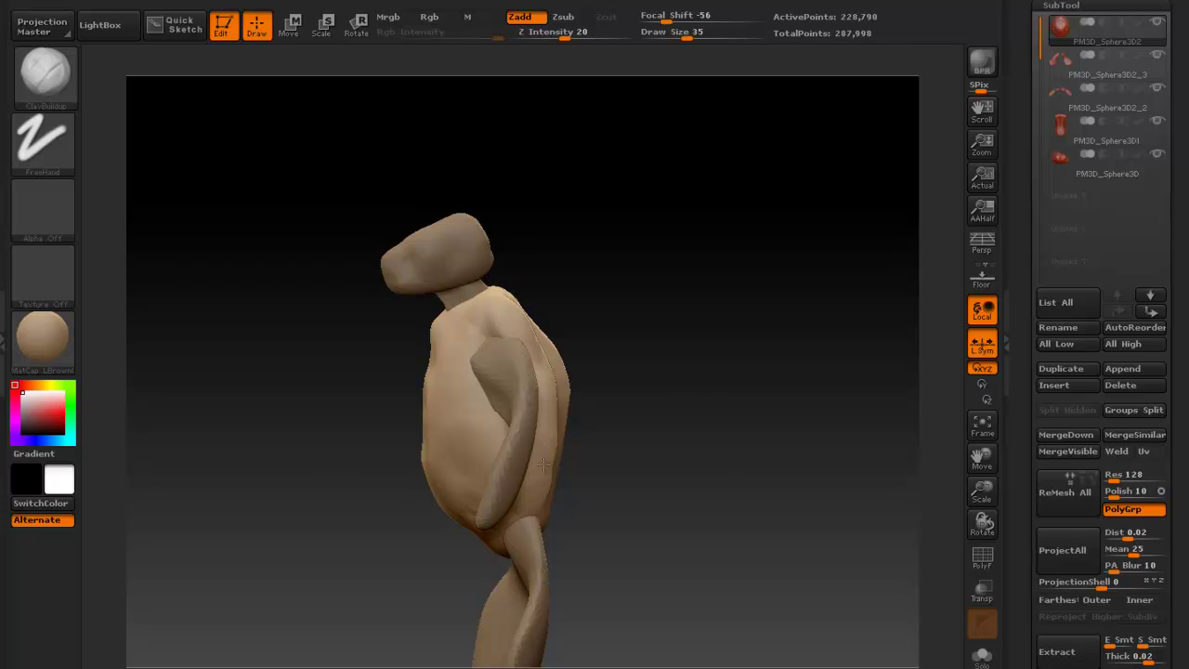
{"action": "left_click_drag", "start_coordinate": [629, 495], "coordinate": [598, 501]}
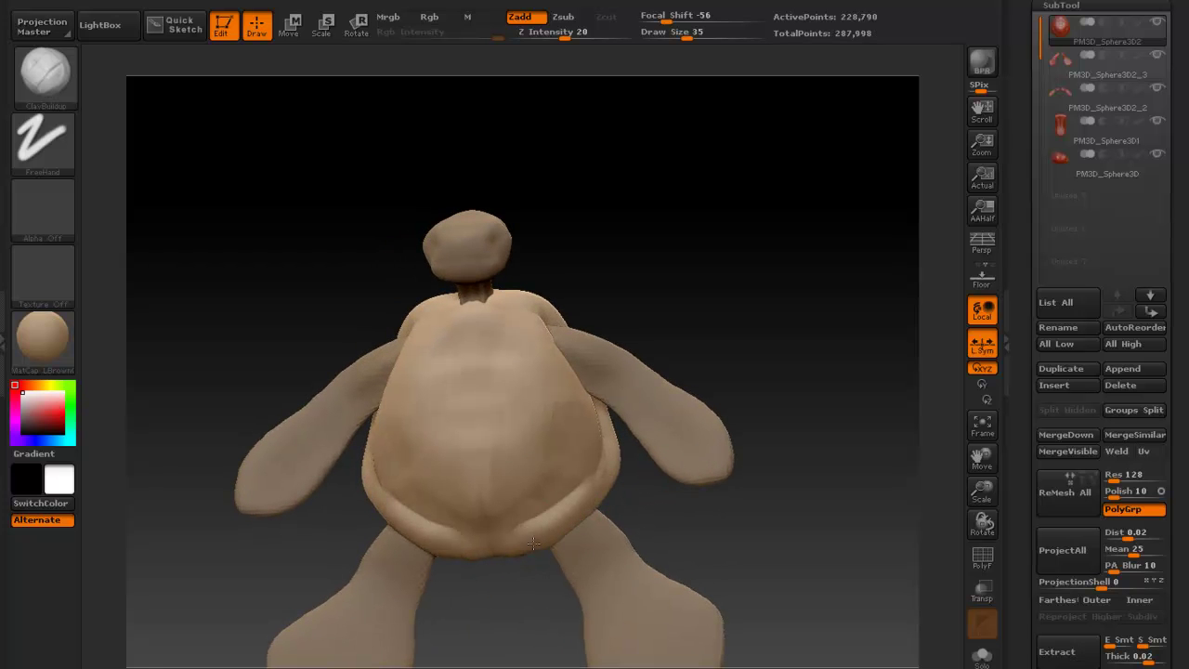
{"action": "left_click_drag", "start_coordinate": [729, 506], "coordinate": [733, 427]}
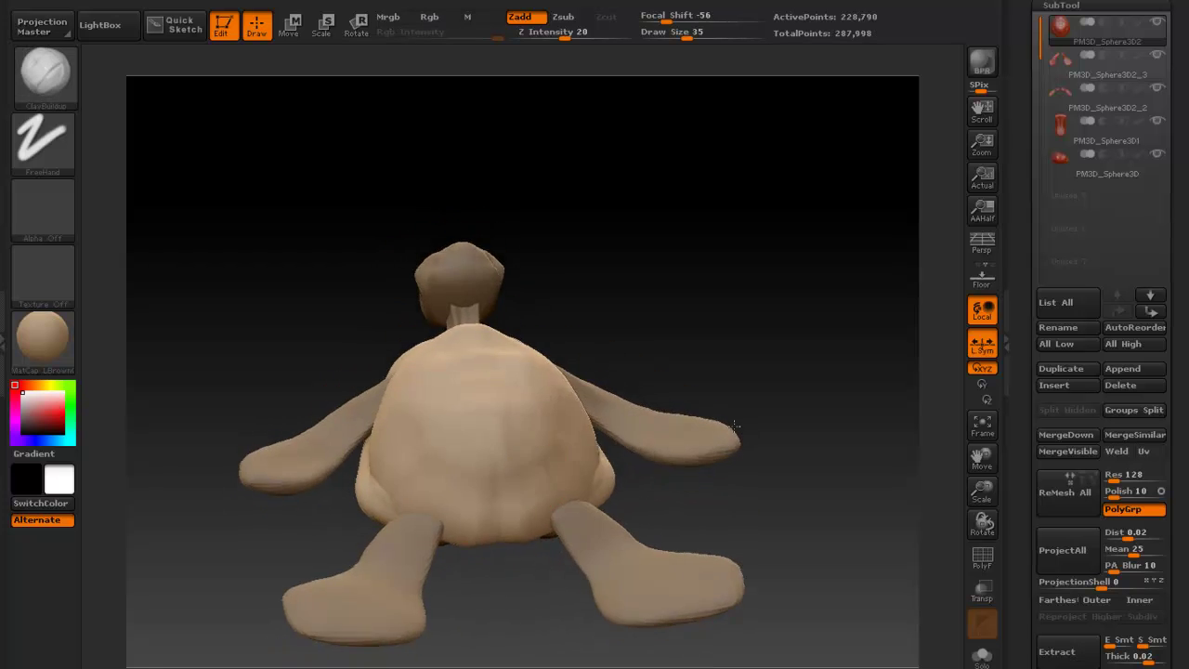
Continue the clay rim across the torso's underside and thicken it around the shoulders behind the neck
{"action": "left_click_drag", "start_coordinate": [463, 550], "coordinate": [536, 478]}
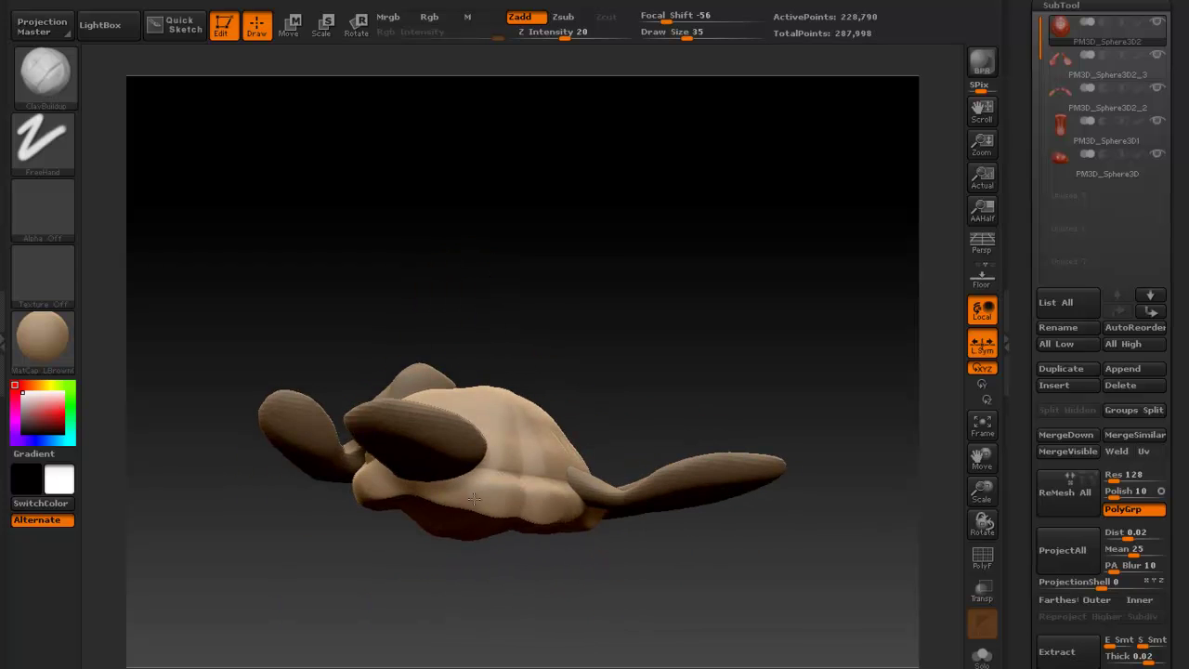
{"action": "left_click_drag", "start_coordinate": [393, 530], "coordinate": [599, 493]}
{"action": "mouse_move", "coordinate": [643, 455]}
{"action": "left_mouse_down"}
{"action": "mouse_move", "coordinate": [603, 473]}
{"action": "mouse_move", "coordinate": [654, 442]}
{"action": "left_mouse_up"}
{"action": "mouse_move", "coordinate": [779, 485]}
{"action": "left_mouse_down"}
{"action": "mouse_move", "coordinate": [781, 430]}
{"action": "mouse_move", "coordinate": [849, 399]}
{"action": "mouse_move", "coordinate": [825, 480]}
{"action": "mouse_move", "coordinate": [783, 461]}
{"action": "left_mouse_up"}
{"action": "left_click_drag", "start_coordinate": [731, 305], "coordinate": [759, 373]}
{"action": "mouse_move", "coordinate": [538, 362]}
{"action": "left_mouse_down", "text": "alt"}
{"action": "mouse_move", "coordinate": [509, 370]}
{"action": "mouse_move", "coordinate": [543, 361]}
{"action": "left_mouse_up", "text": "alt"}
{"action": "mouse_move", "coordinate": [703, 367]}
{"action": "left_mouse_down"}
{"action": "mouse_move", "coordinate": [731, 382]}
{"action": "mouse_move", "coordinate": [716, 391]}
{"action": "left_mouse_up"}
{"action": "left_click_drag", "start_coordinate": [855, 409], "coordinate": [943, 274]}
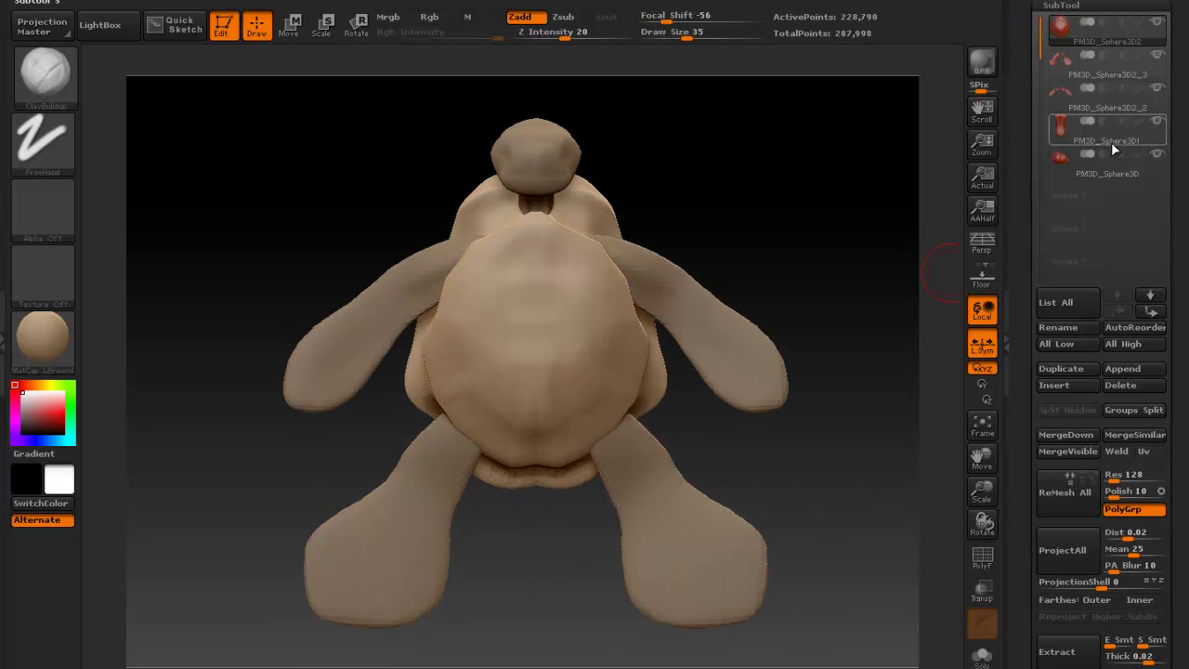
Select the head subtool and combine all subtools into one skin with ReMesh All at Res 352 with PolyGrp enabled
{"action": "left_click", "coordinate": [1115, 175]}
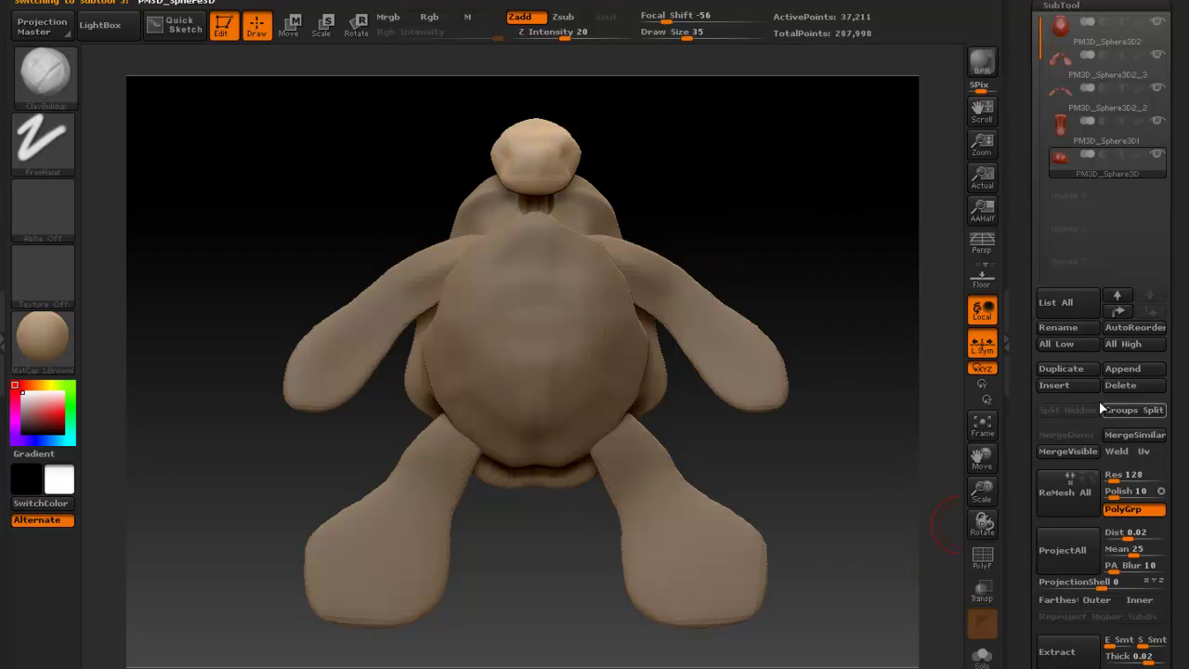
{"action": "left_click_drag", "start_coordinate": [882, 476], "coordinate": [846, 478]}
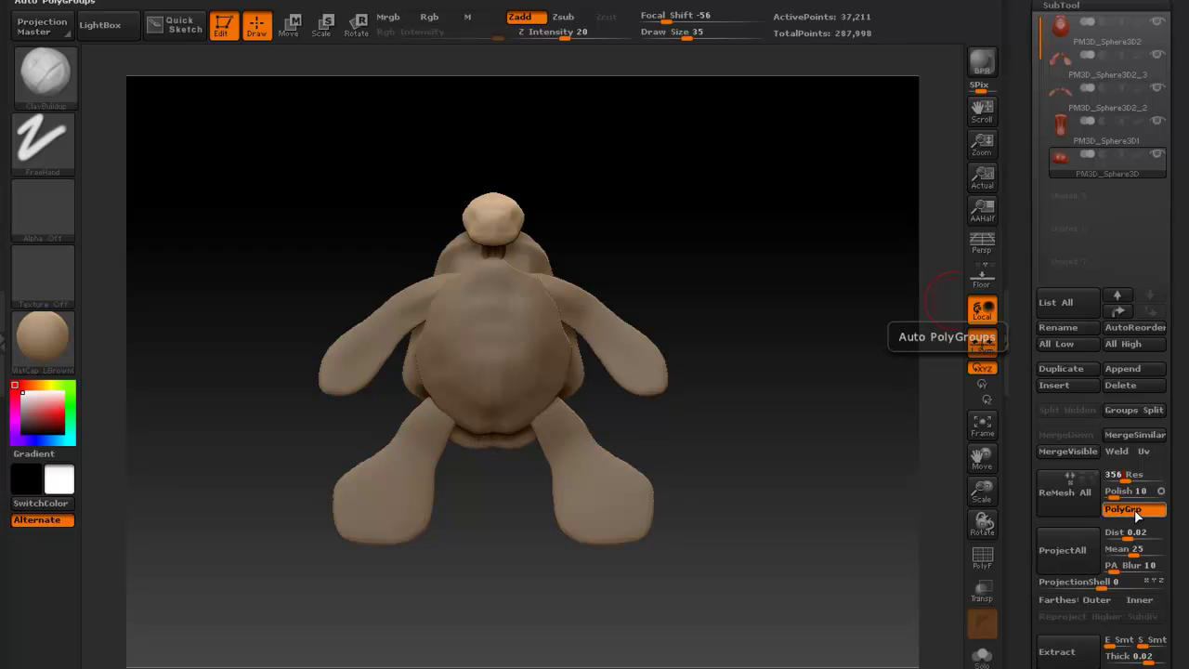
{"action": "left_click", "coordinate": [1082, 513]}
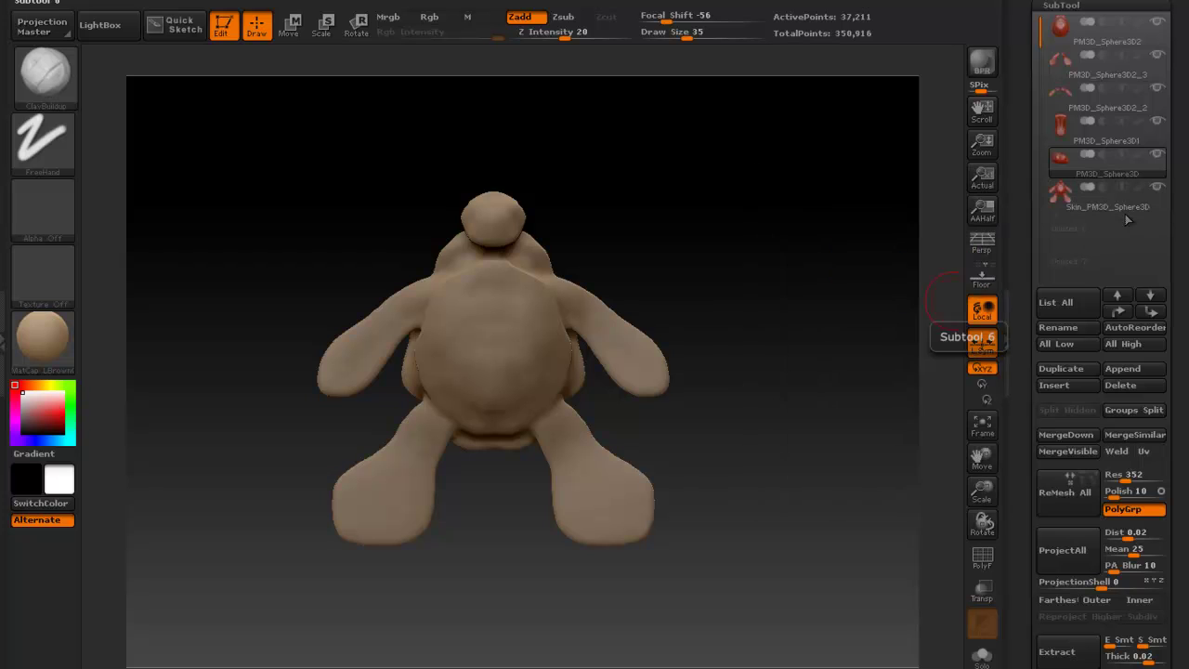
Select the remeshed skin subtool, isolate it with Solo, and show its PolyFrame to examine the polygroups
{"action": "left_click", "coordinate": [1105, 33]}
{"action": "left_click", "coordinate": [1149, 204]}
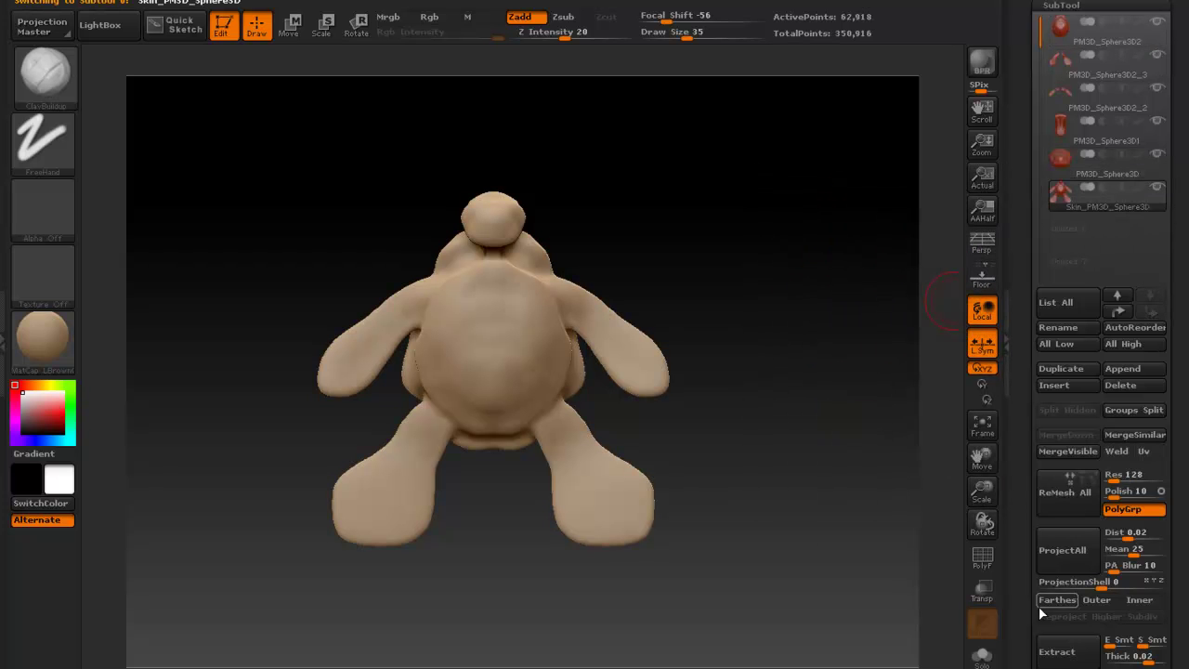
{"action": "mouse_move", "coordinate": [850, 576]}
{"action": "left_mouse_down"}
{"action": "mouse_move", "coordinate": [788, 555]}
{"action": "mouse_move", "coordinate": [834, 475]}
{"action": "mouse_move", "coordinate": [830, 497]}
{"action": "mouse_move", "coordinate": [879, 547]}
{"action": "mouse_move", "coordinate": [796, 353]}
{"action": "mouse_move", "coordinate": [868, 476]}
{"action": "mouse_move", "coordinate": [819, 479]}
{"action": "left_mouse_up"}
{"action": "mouse_move", "coordinate": [788, 414]}
{"action": "left_mouse_down"}
{"action": "mouse_move", "coordinate": [809, 385]}
{"action": "mouse_move", "coordinate": [809, 345]}
{"action": "mouse_move", "coordinate": [950, 569]}
{"action": "left_mouse_up"}
{"action": "left_click", "coordinate": [983, 558]}
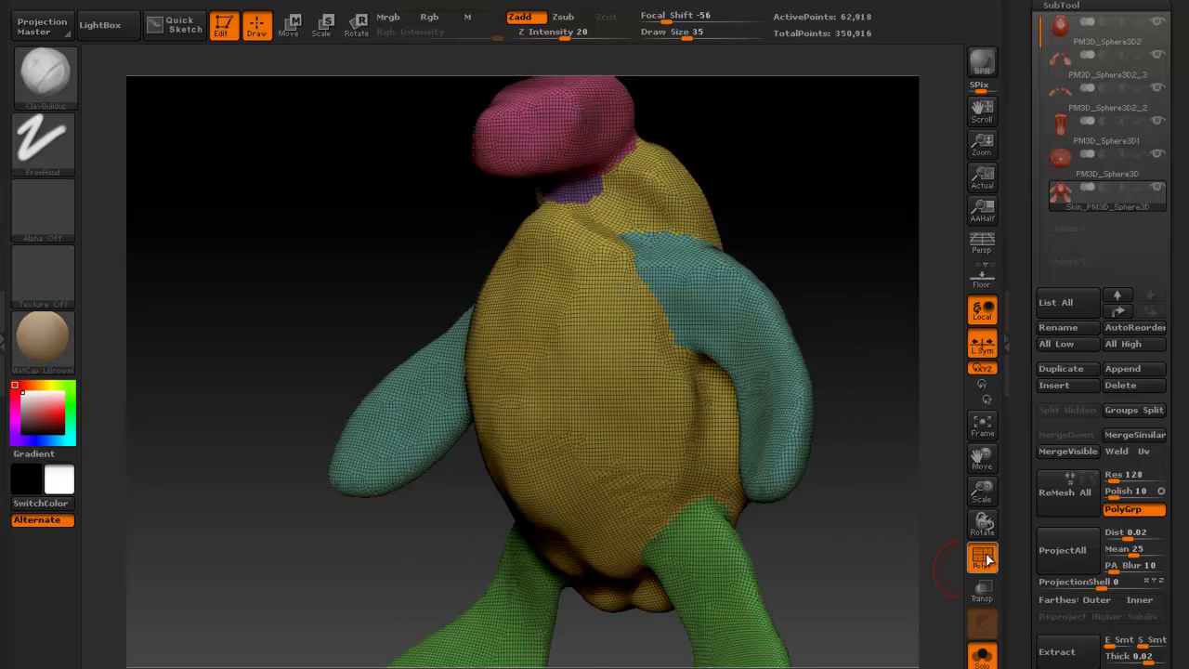
{"action": "left_click_drag", "start_coordinate": [865, 557], "coordinate": [755, 537], "text": "shift"}
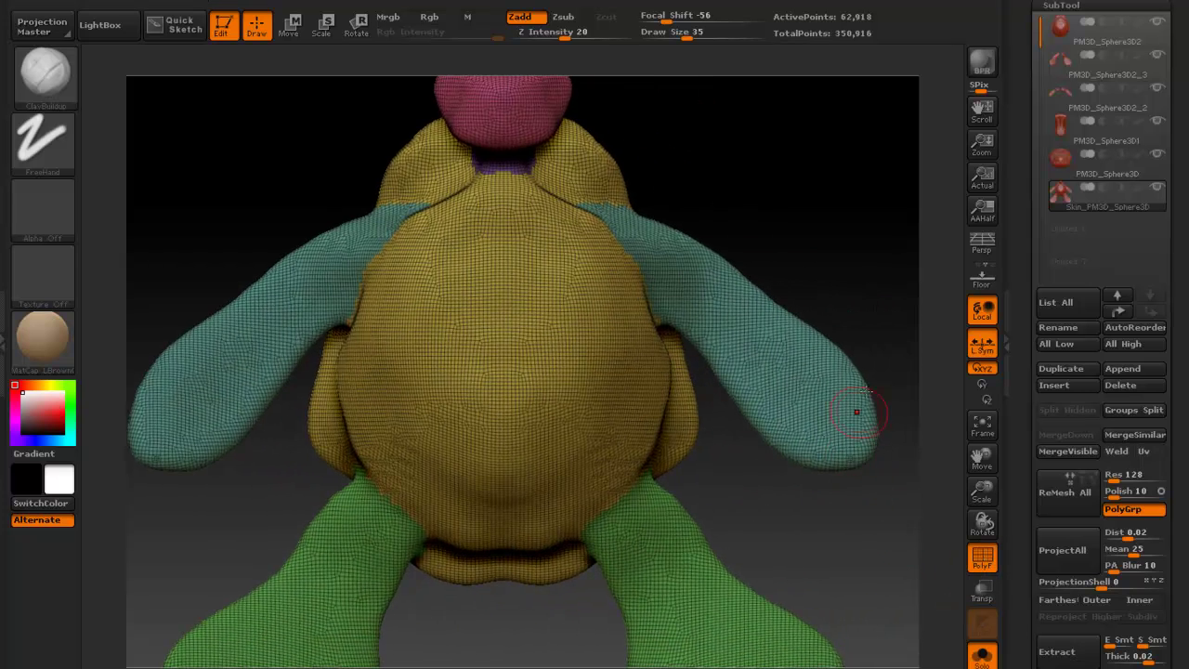
{"action": "left_click_drag", "start_coordinate": [788, 501], "coordinate": [864, 489]}
{"action": "left_click_drag", "start_coordinate": [843, 425], "coordinate": [925, 275]}
Compare the separate arms subtool with the remeshed skin, then hide the PolyFrame on the skin
{"action": "left_click", "coordinate": [1108, 105]}
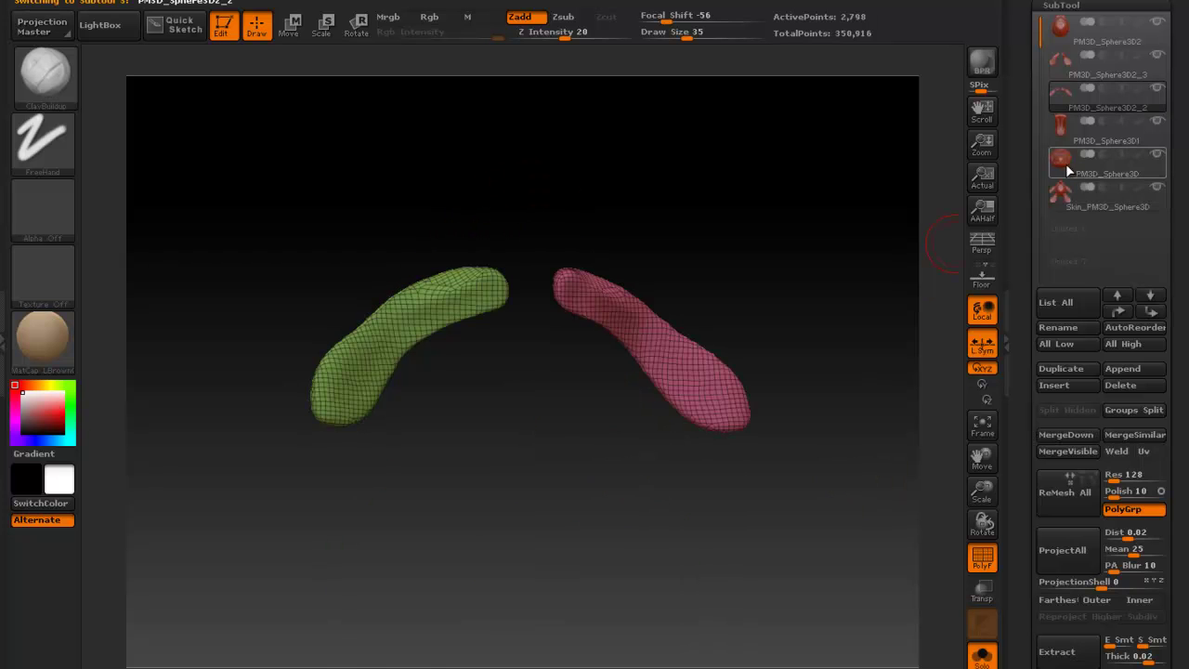
{"action": "left_click", "coordinate": [1155, 213]}
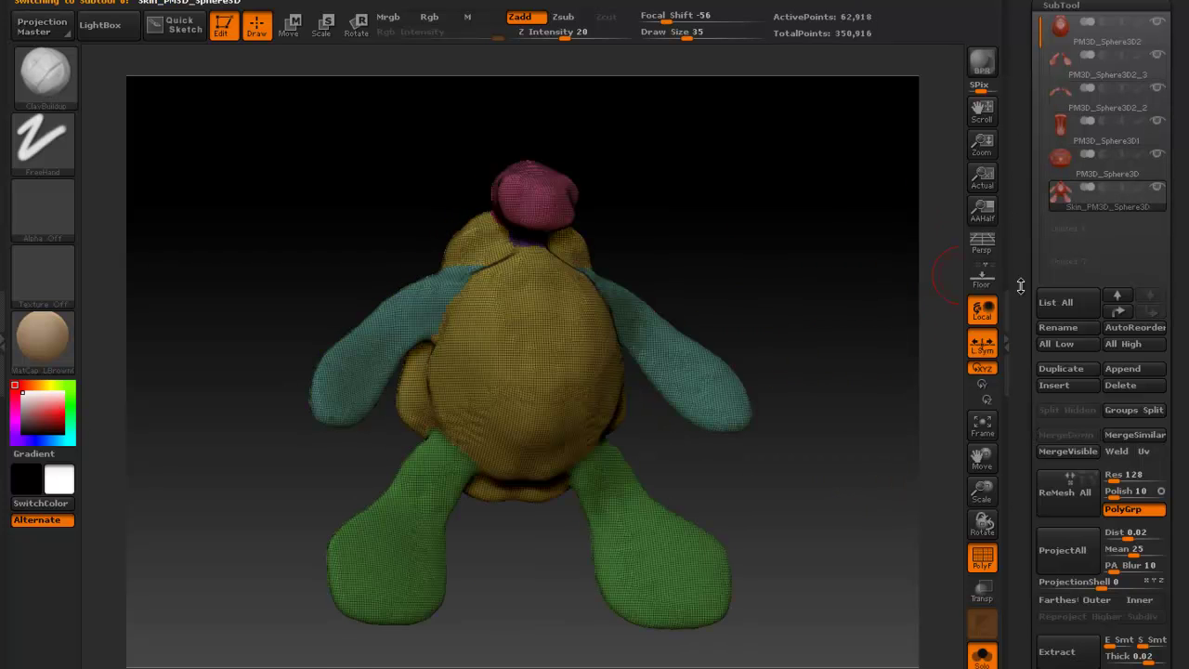
{"action": "left_click_drag", "start_coordinate": [848, 371], "coordinate": [836, 374]}
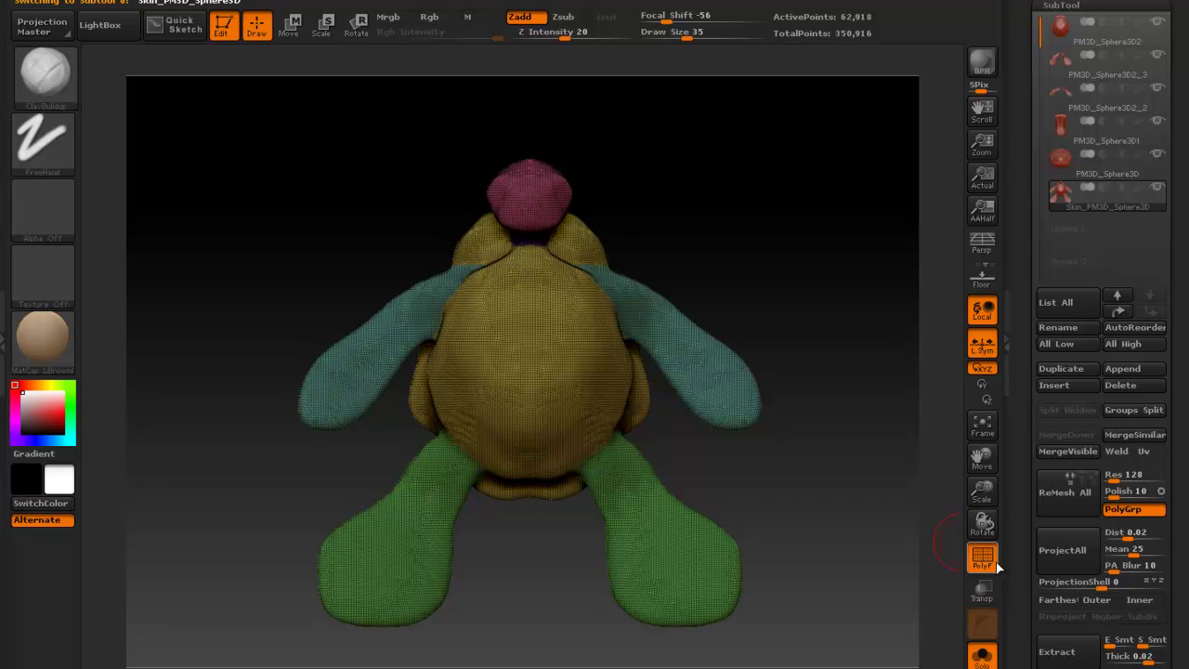
{"action": "left_click", "coordinate": [994, 563]}
Try carving creases between the torso and its limbs with the Slash3 brush, then undo the strokes
{"action": "left_click_drag", "start_coordinate": [865, 462], "coordinate": [864, 432]}
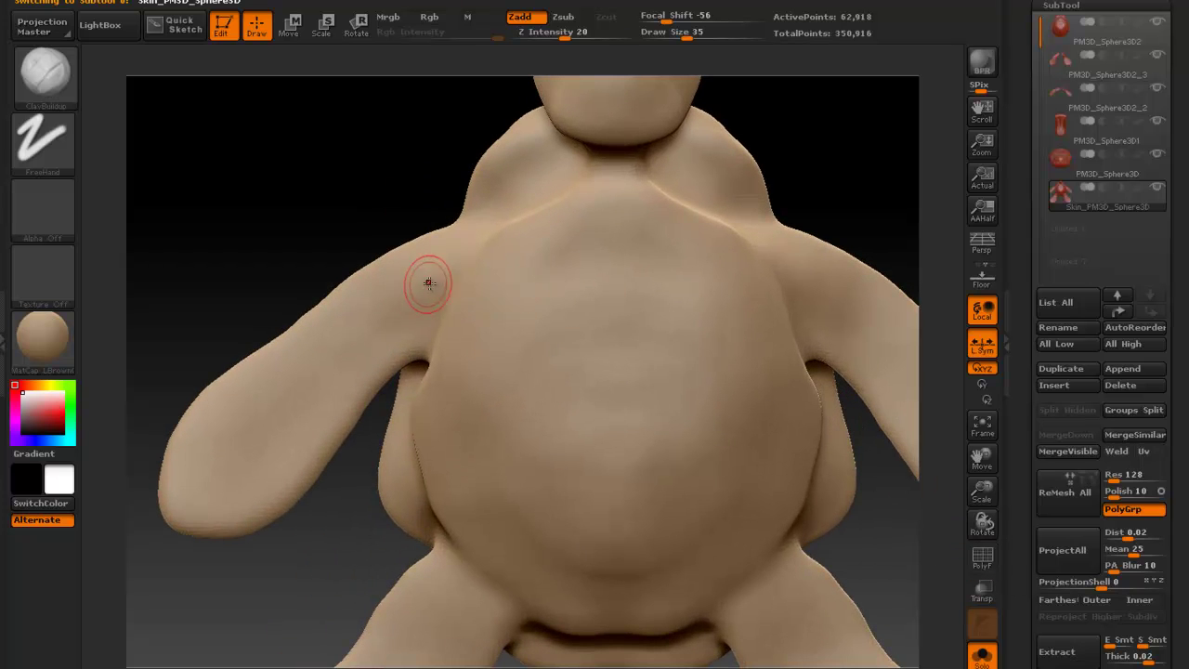
{"action": "left_click_drag", "start_coordinate": [302, 195], "coordinate": [342, 169]}
{"action": "key", "text": "b"}
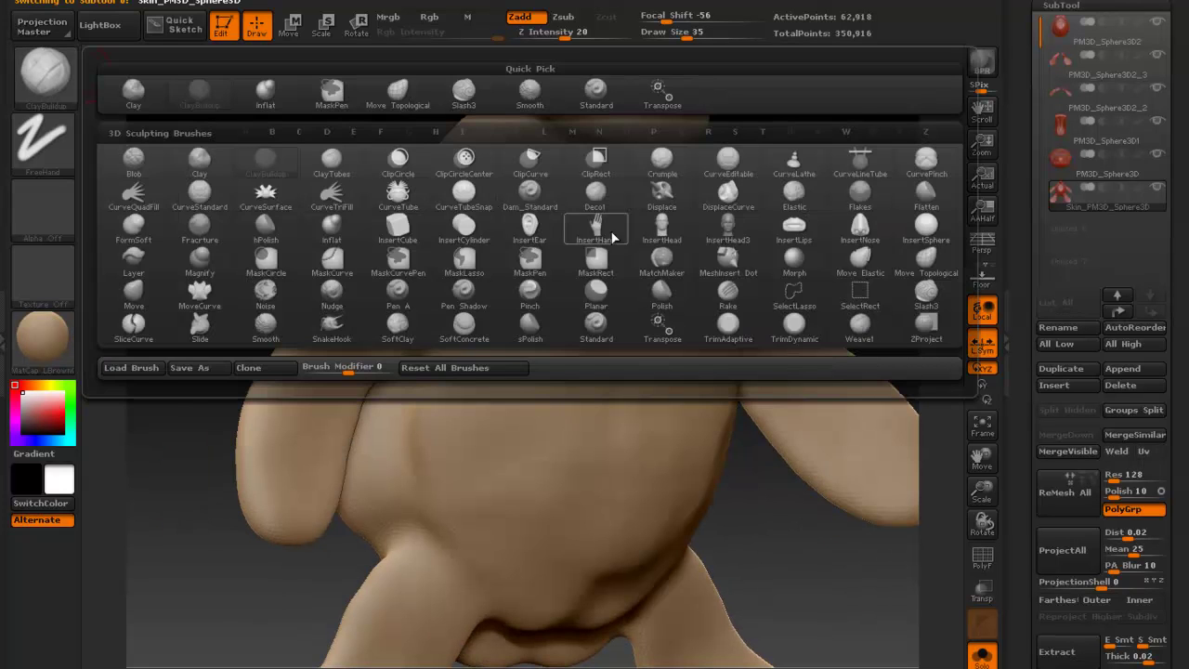
{"action": "left_click", "coordinate": [927, 297]}
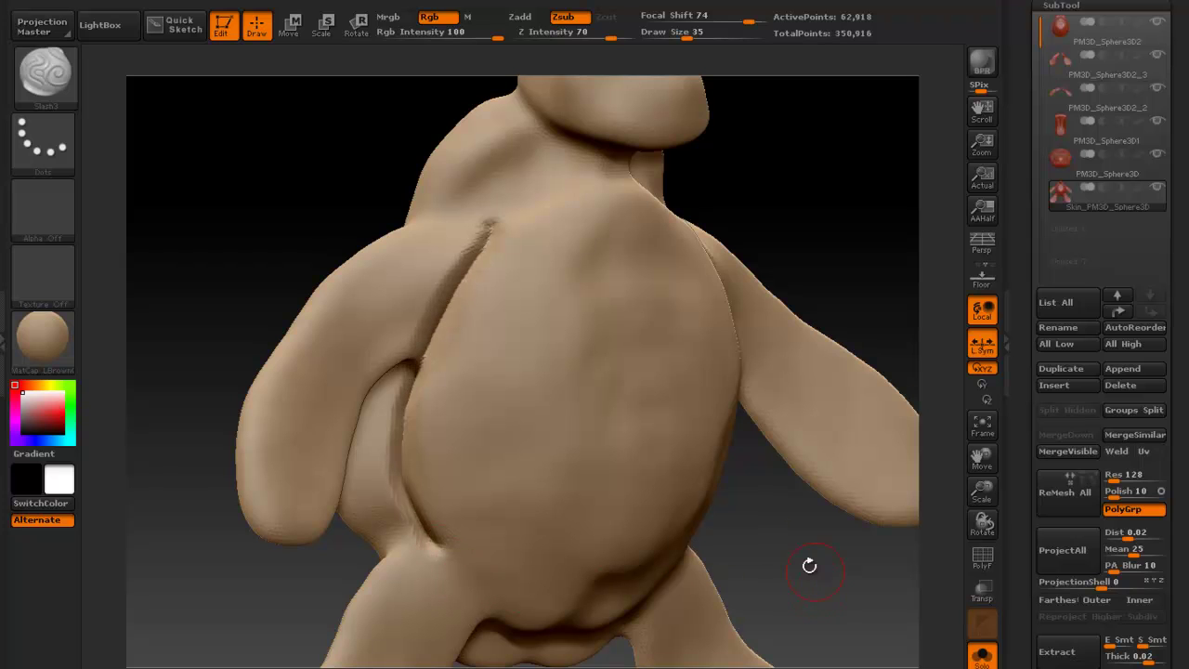
{"action": "mouse_move", "coordinate": [419, 414]}
{"action": "left_mouse_down"}
{"action": "mouse_move", "coordinate": [520, 432]}
{"action": "mouse_move", "coordinate": [574, 404]}
{"action": "mouse_move", "coordinate": [680, 381]}
{"action": "mouse_move", "coordinate": [692, 481]}
{"action": "mouse_move", "coordinate": [595, 492]}
{"action": "left_mouse_up"}
{"action": "key", "text": "ctrl+z"}
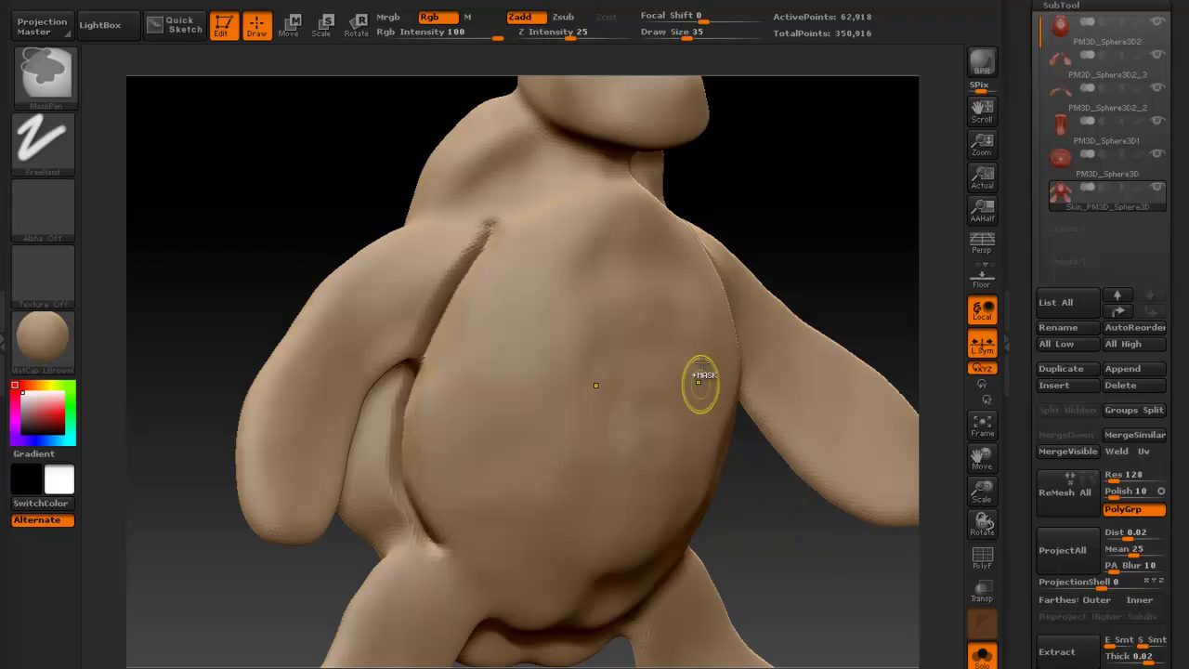
{"action": "key", "text": "ctrl+z"}
Pull the skin's back outward into a large rounded shell hump with the Move Topological brush at Draw Size 127
{"action": "left_click_drag", "start_coordinate": [770, 243], "coordinate": [894, 402]}
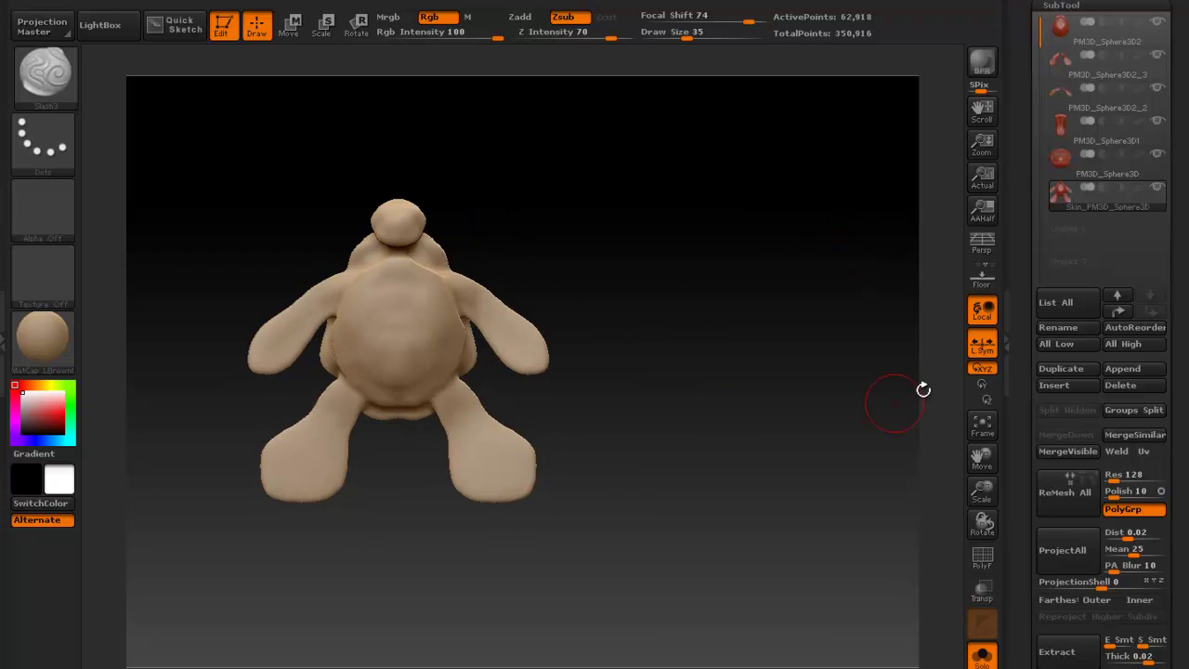
{"action": "left_click_drag", "start_coordinate": [701, 336], "coordinate": [771, 371]}
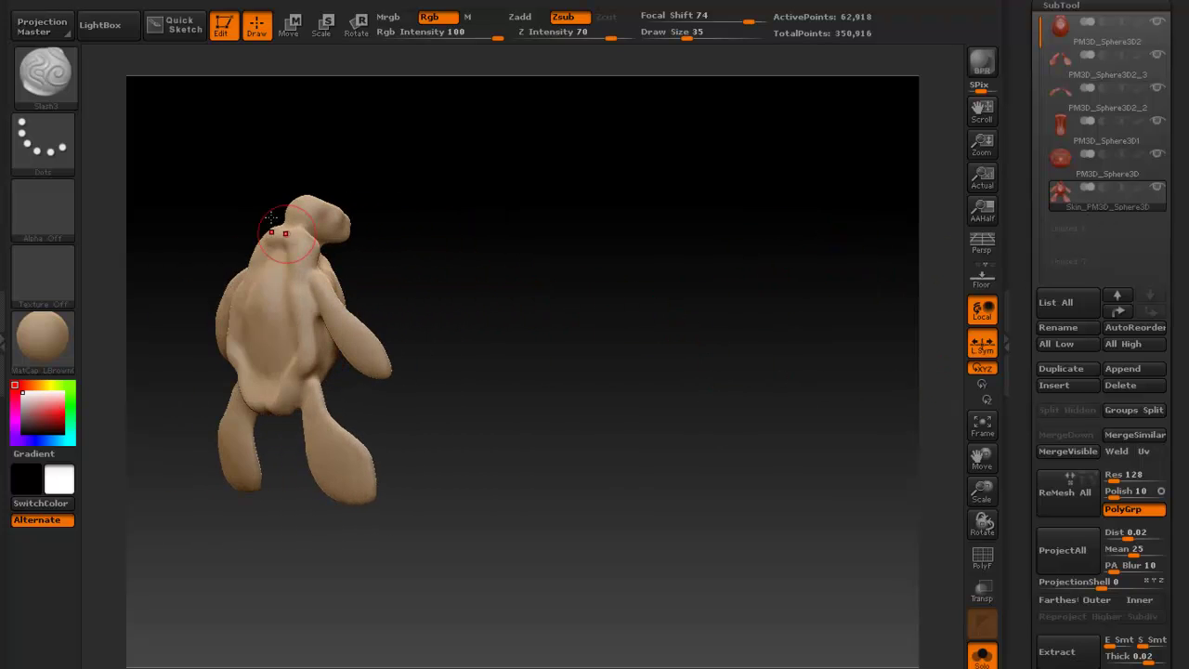
{"action": "left_click", "coordinate": [57, 82]}
{"action": "left_click", "coordinate": [401, 96]}
{"action": "left_click_drag", "start_coordinate": [594, 353], "coordinate": [520, 368]}
{"action": "key", "text": "bracketright"}
{"action": "key", "text": "bracketright"}
{"action": "key", "text": "bracketright"}
{"action": "key", "text": "bracketright"}
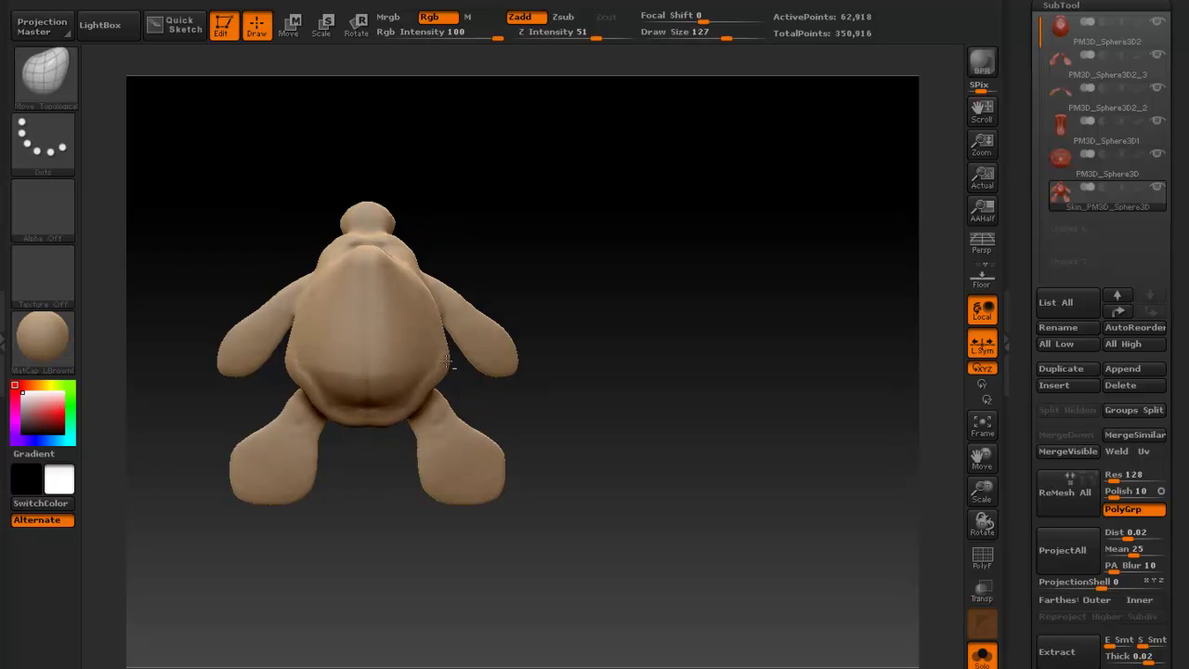
{"action": "mouse_move", "coordinate": [815, 283]}
{"action": "left_mouse_down"}
{"action": "mouse_move", "coordinate": [690, 342]}
{"action": "mouse_move", "coordinate": [595, 260]}
{"action": "left_mouse_up"}
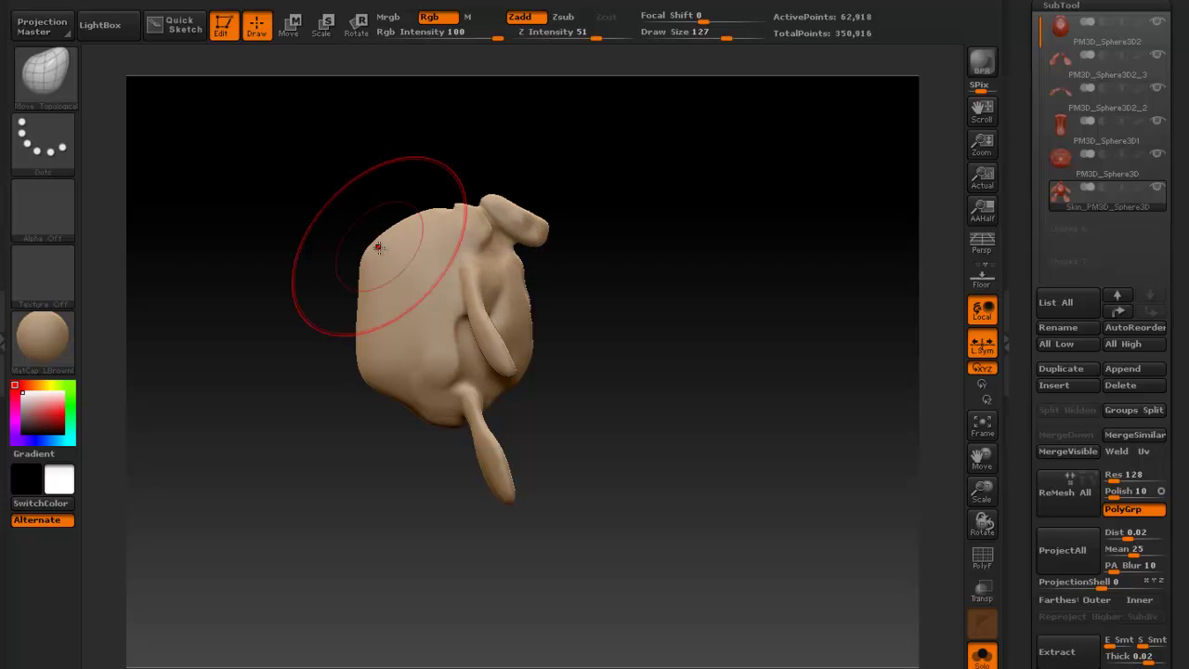
{"action": "mouse_move", "coordinate": [725, 310]}
{"action": "left_mouse_down", "text": "shift"}
{"action": "mouse_move", "coordinate": [706, 316]}
{"action": "mouse_move", "coordinate": [735, 348]}
{"action": "mouse_move", "coordinate": [626, 270]}
{"action": "left_mouse_up", "text": "shift"}
{"action": "left_click_drag", "start_coordinate": [536, 287], "coordinate": [604, 262], "text": "shift"}
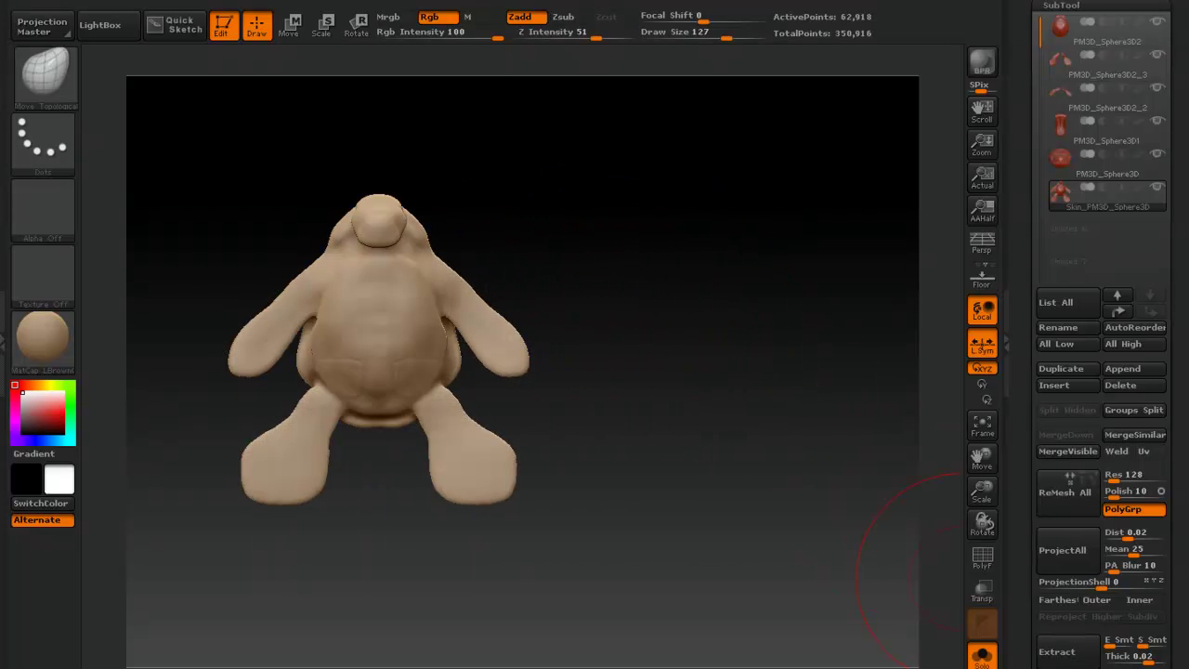